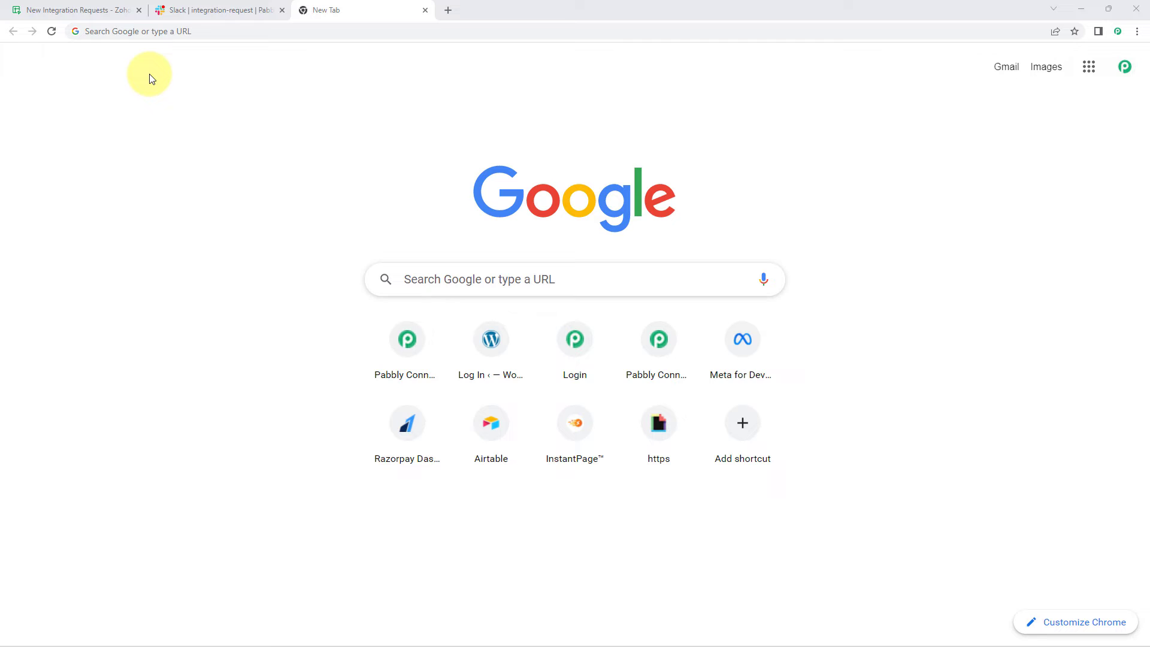
Open pabbly.com/connect, sign in, and access the Pabbly Connect app from the list of all apps.
click(178, 30)
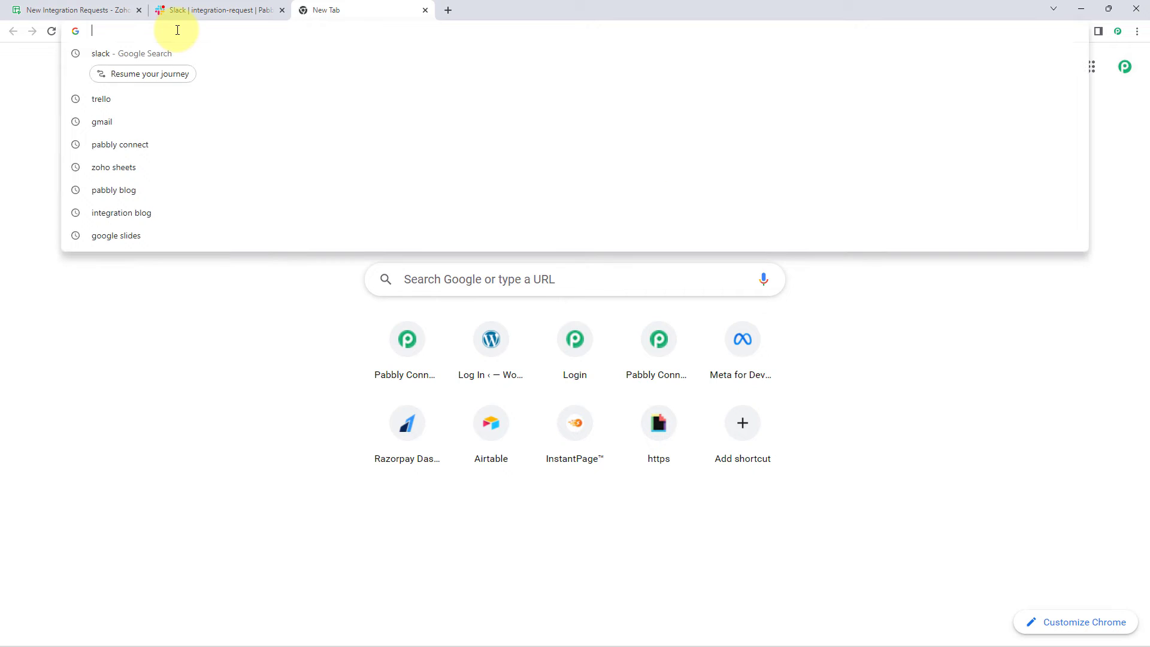
text(pabbly.co)
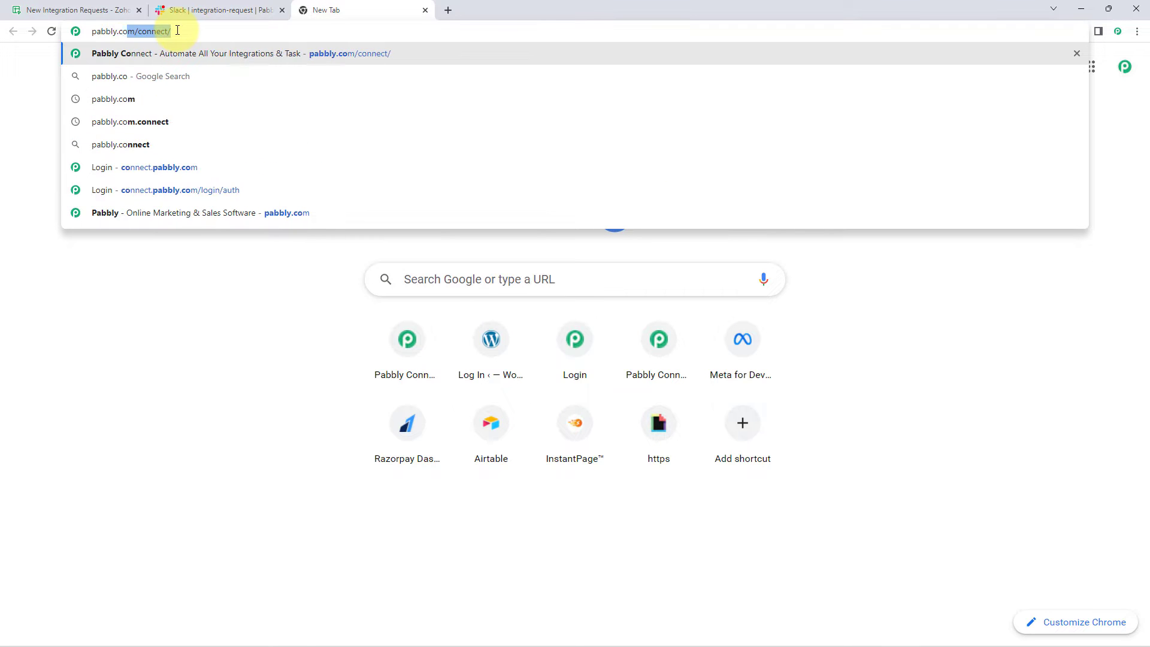
text(m/connect/)
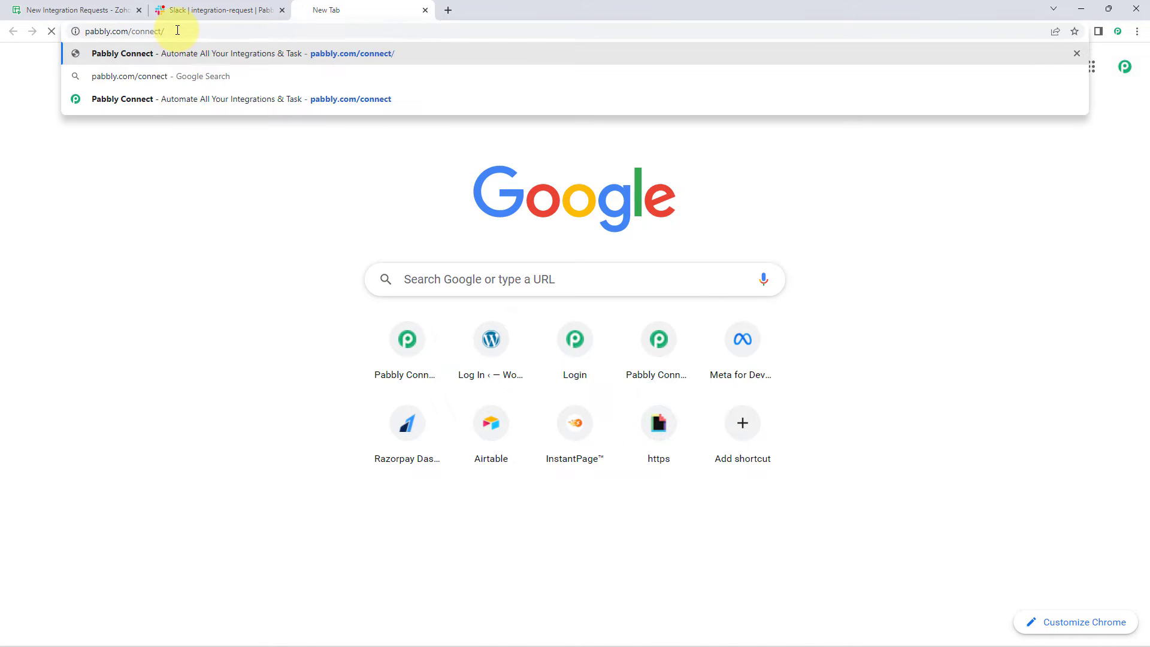
key(Return)
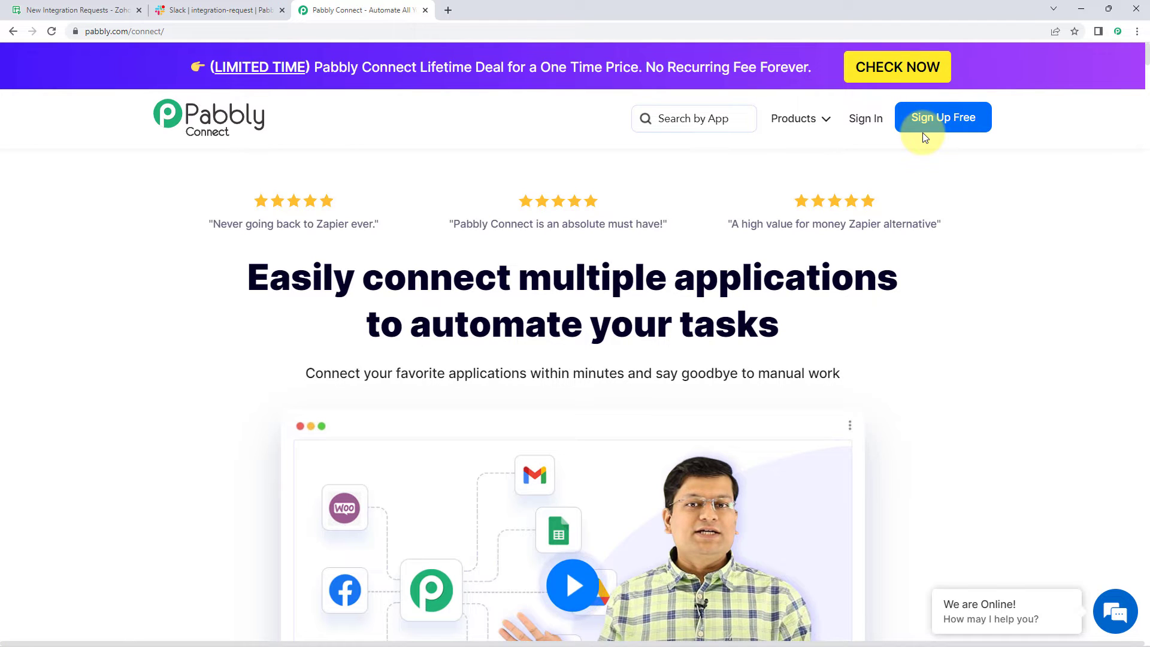
click(871, 129)
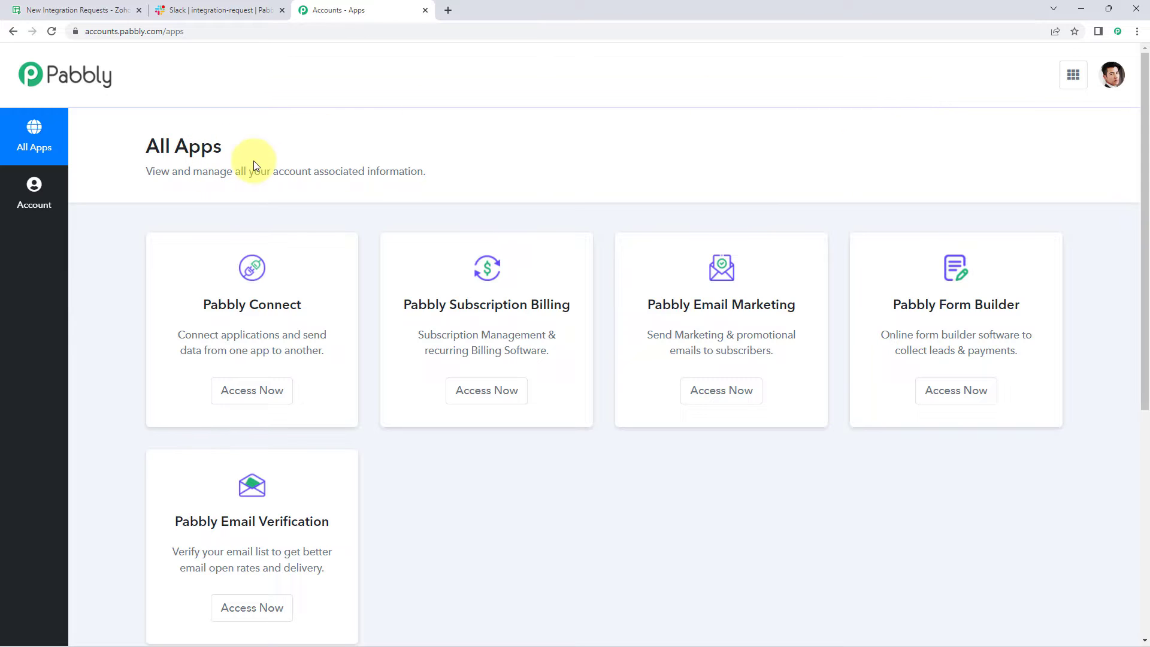
click(257, 392)
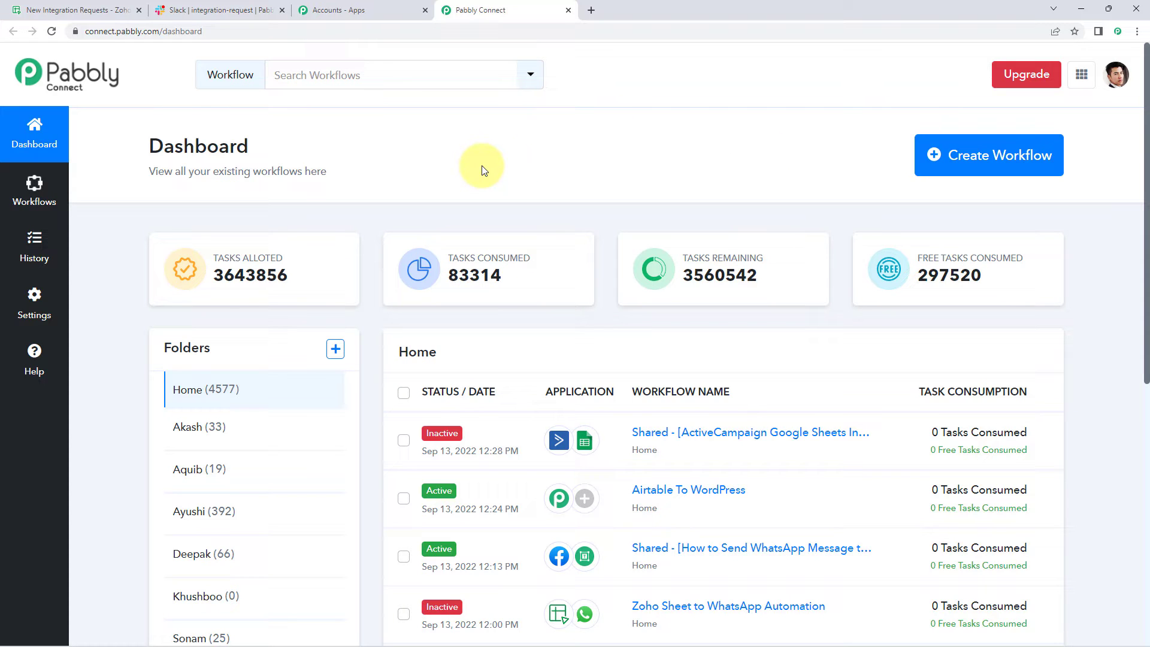
Create a new workflow named "Zoho Sheets to Slack".
click(960, 159)
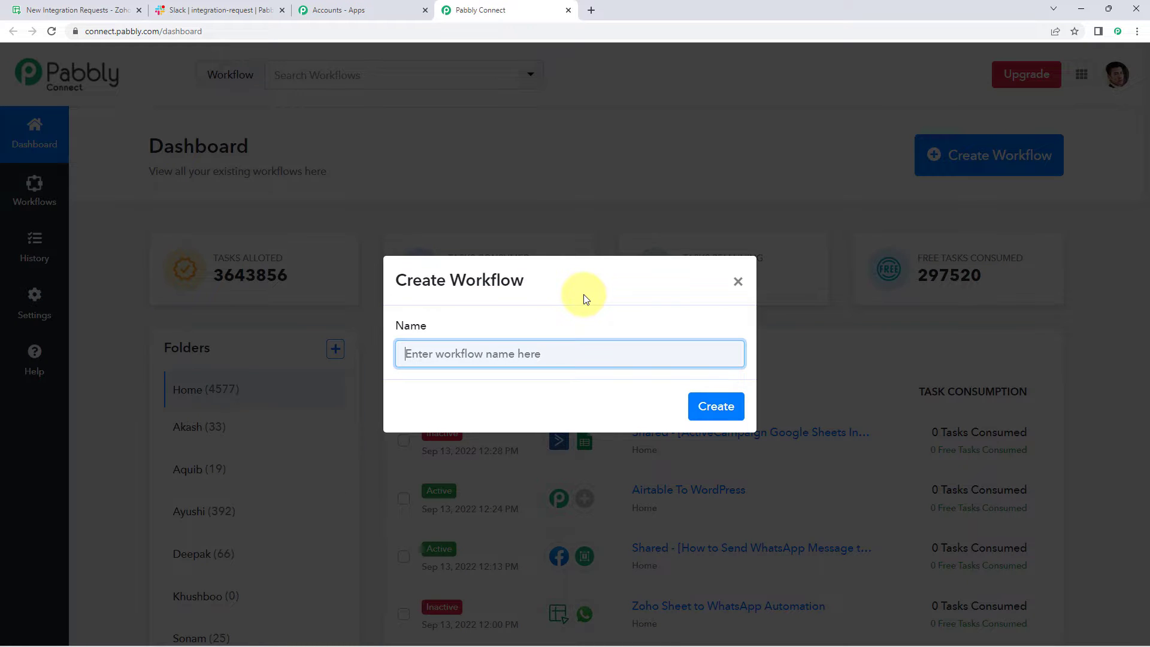
text(Zoho Sheets to Slack)
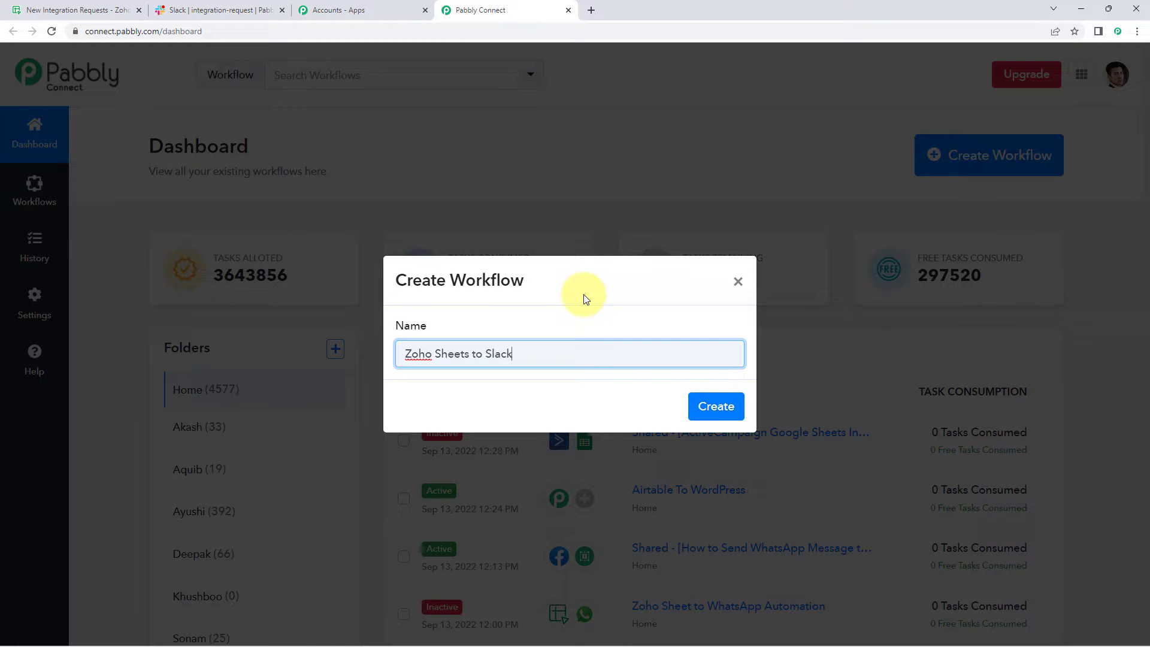
click(716, 406)
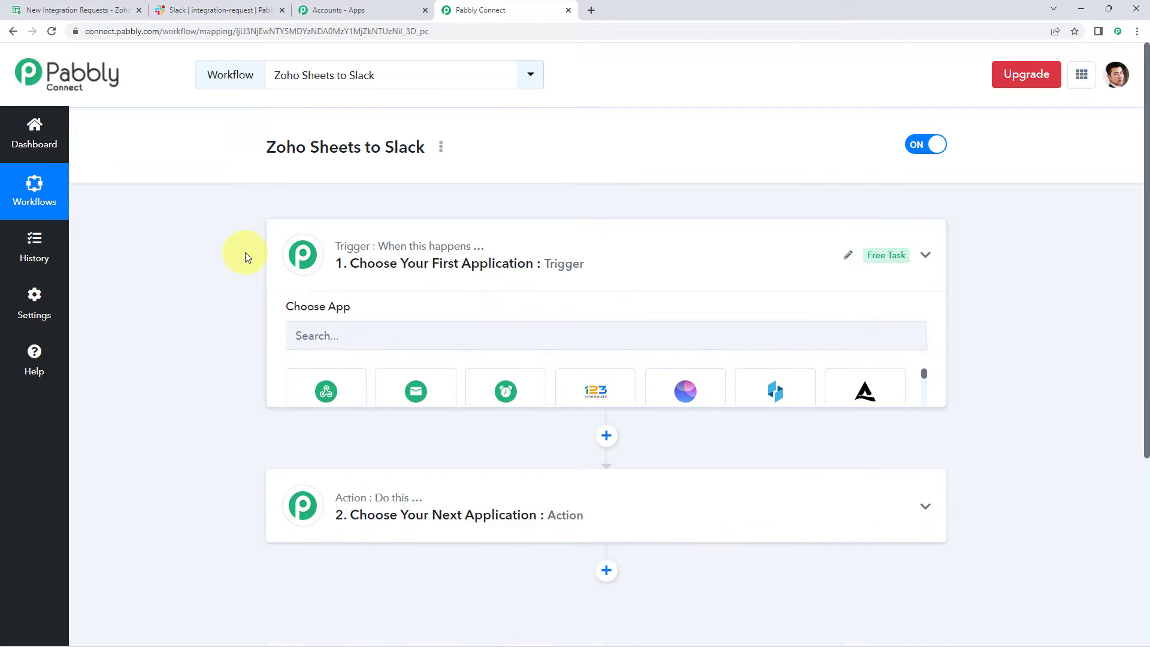
Find Zoho Sheet in the app search and choose it as the workflow's trigger application.
scroll(221, 227, down, 1)
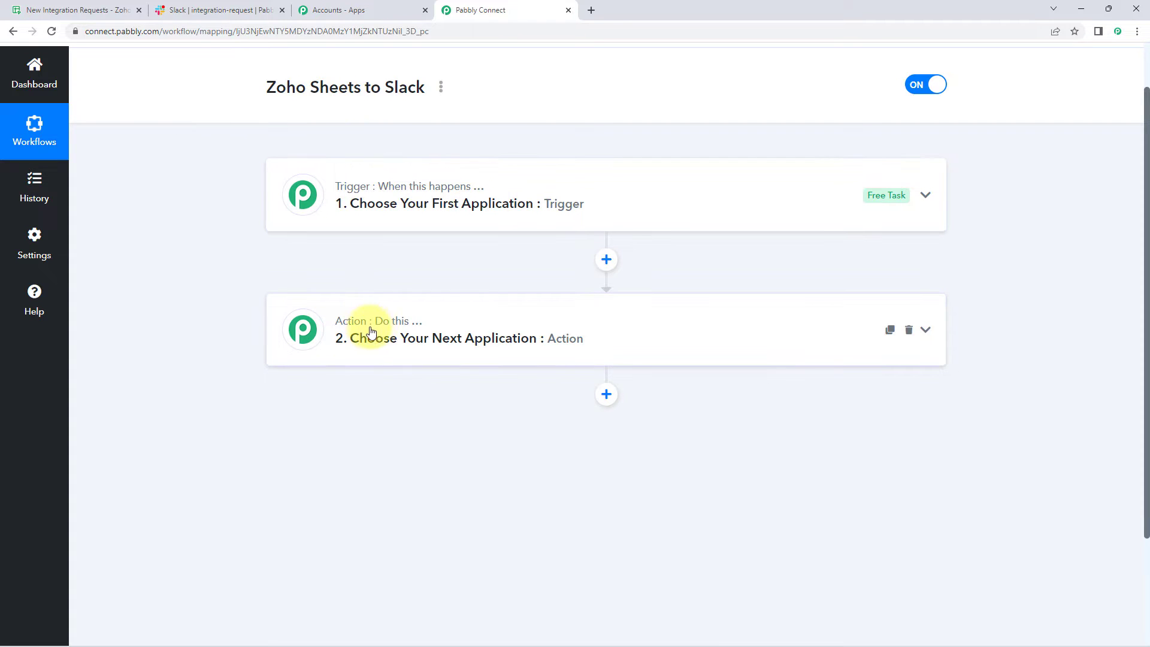
click(514, 187)
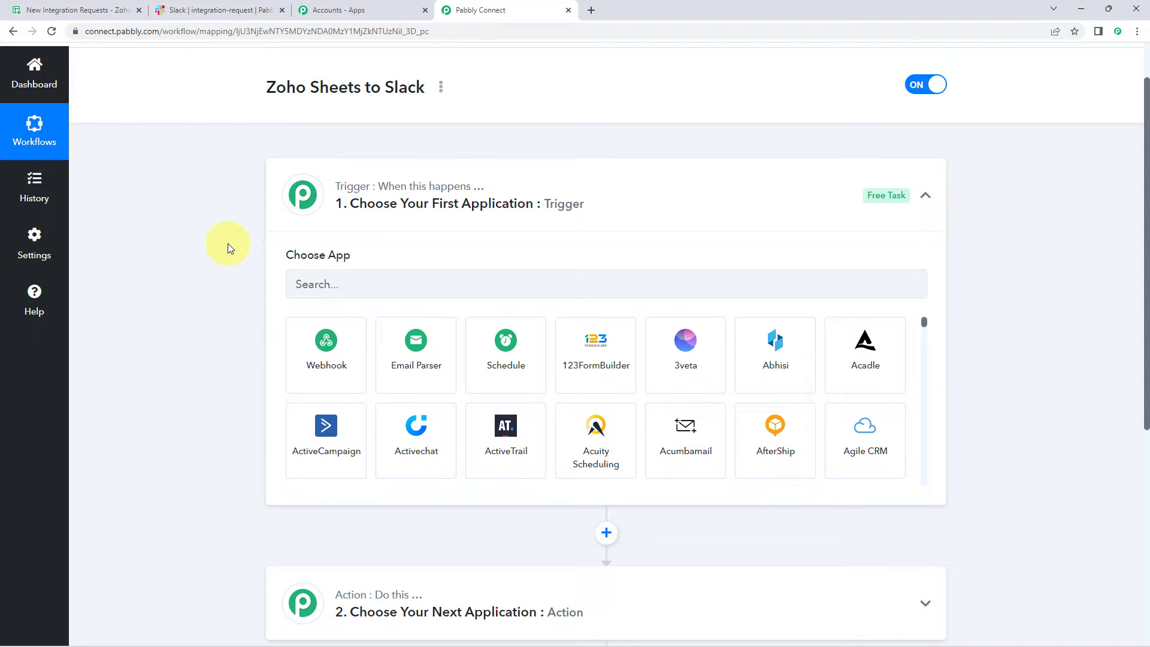
scroll(187, 236, down, 2)
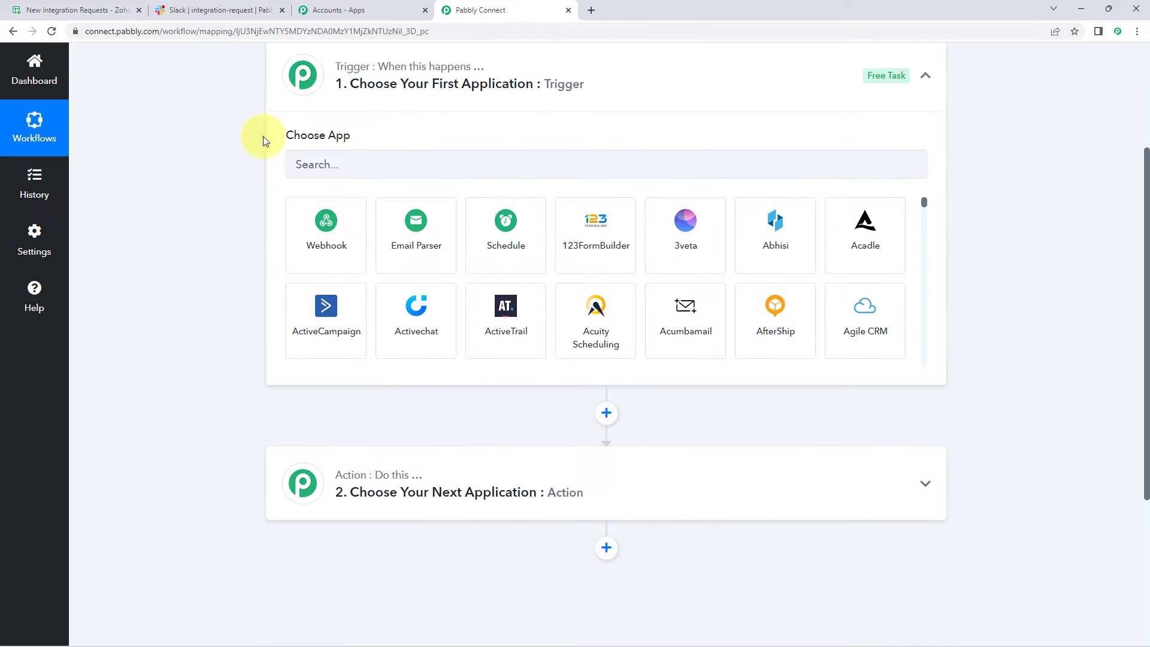
click(357, 158)
text(Zoho Sheets)
key(BackSpace)
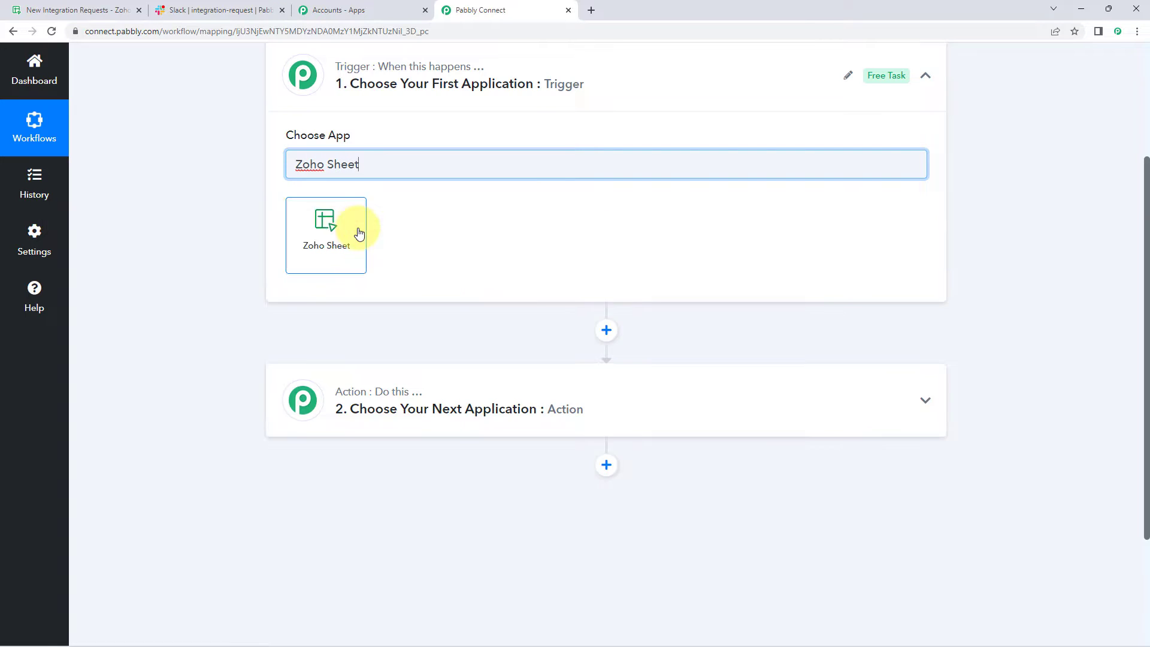
click(358, 232)
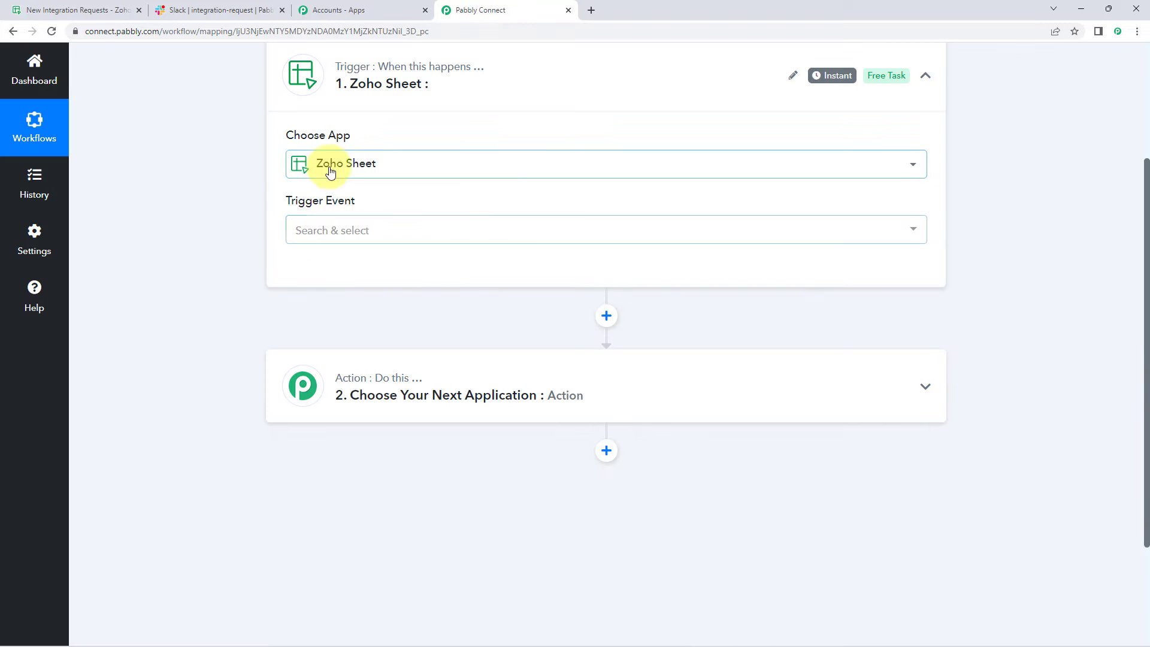
Set the Zoho Sheet trigger event to New Rows.
click(379, 241)
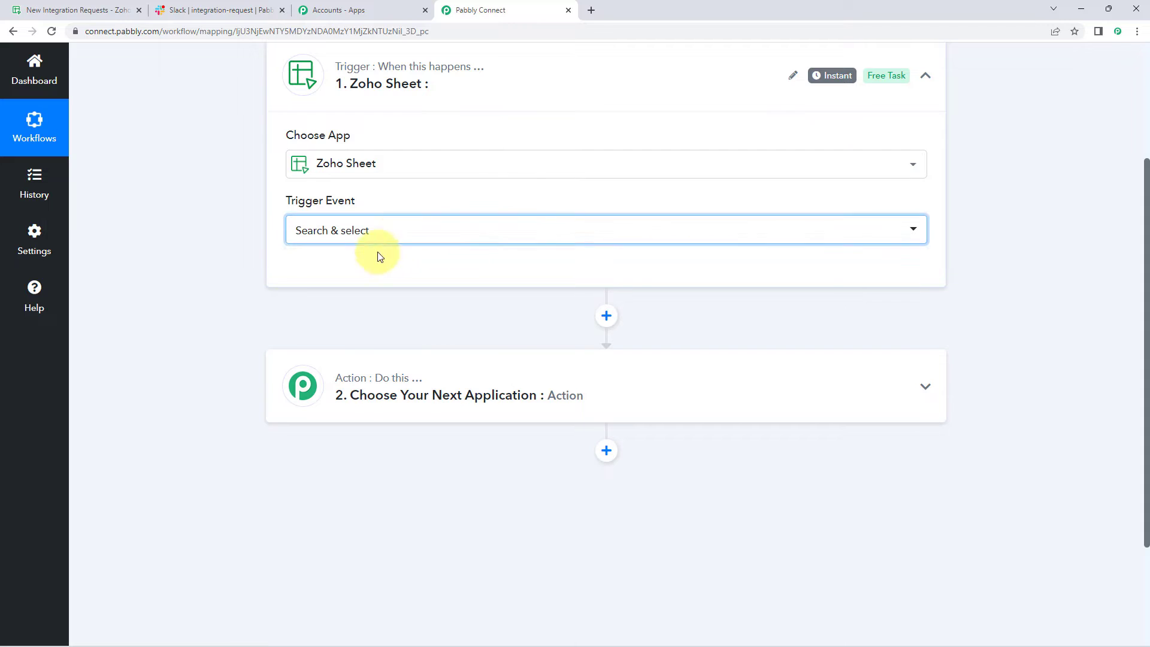
scroll(235, 257, down, 1)
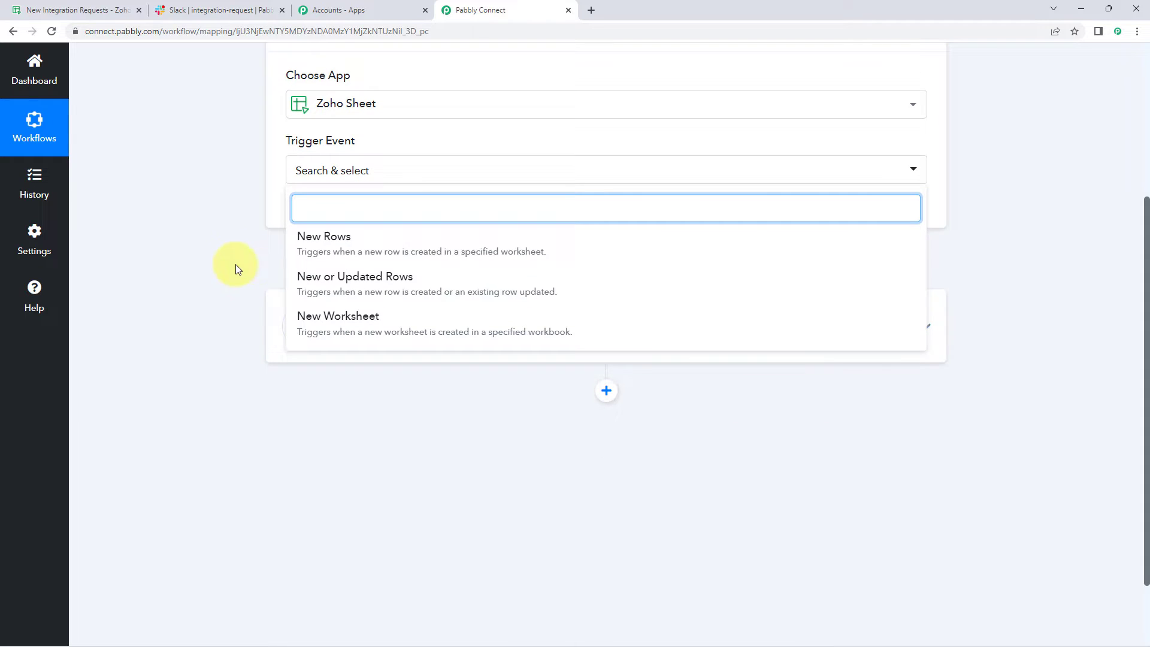
click(377, 243)
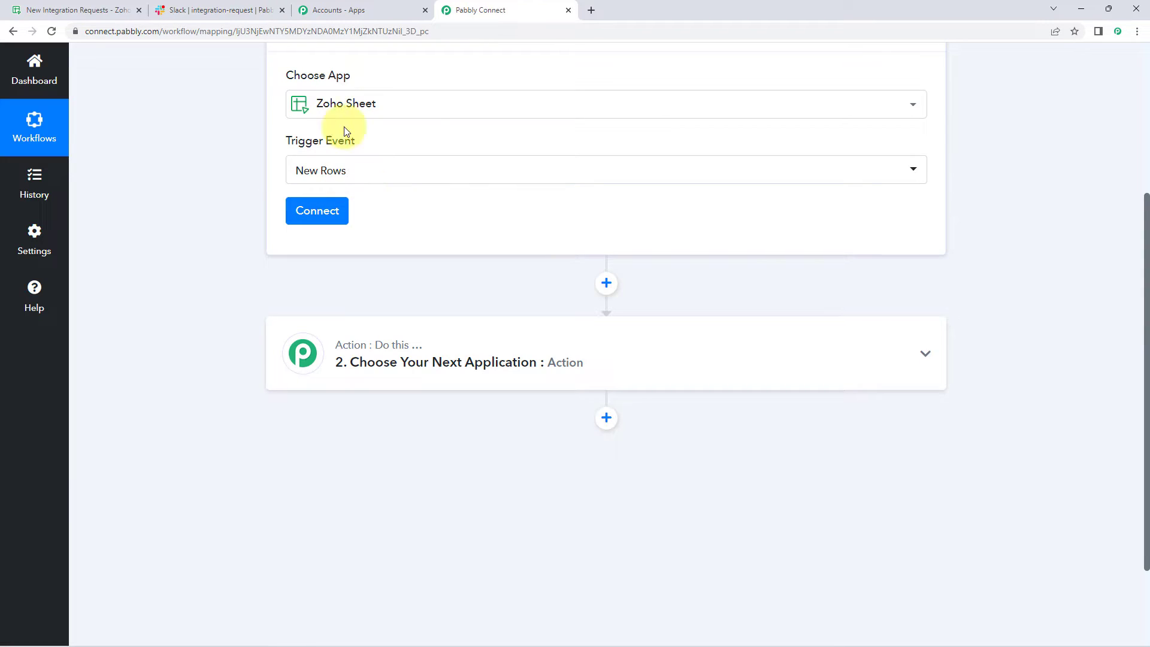
Start connecting the trigger to Zoho Sheet through a new connection.
click(312, 220)
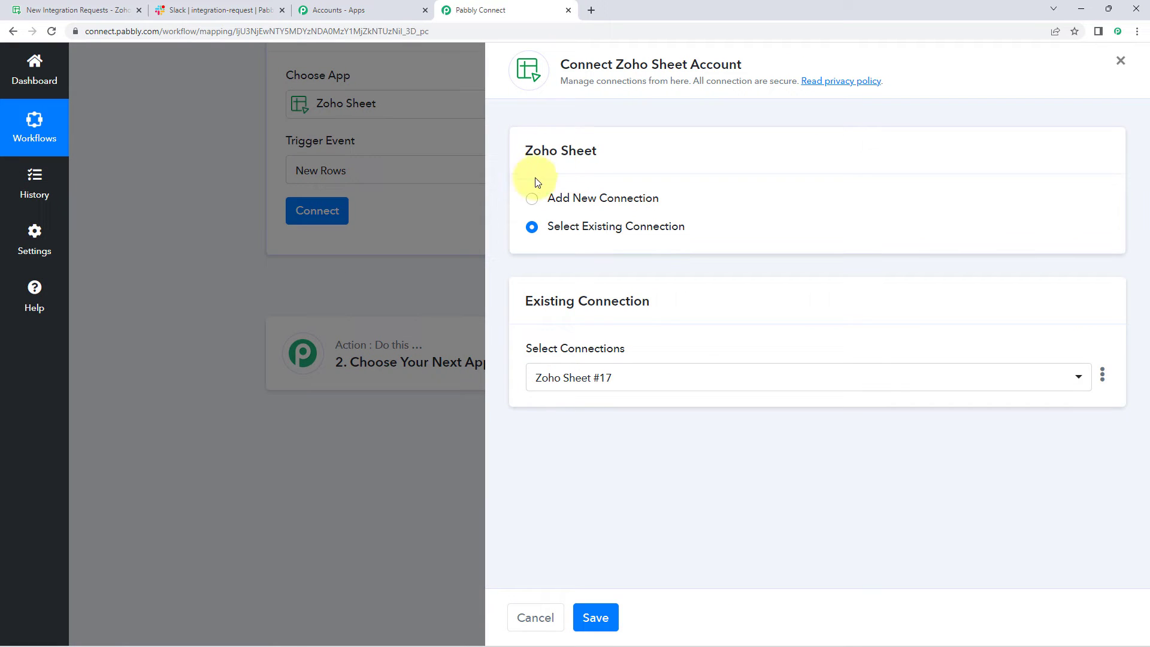
click(530, 198)
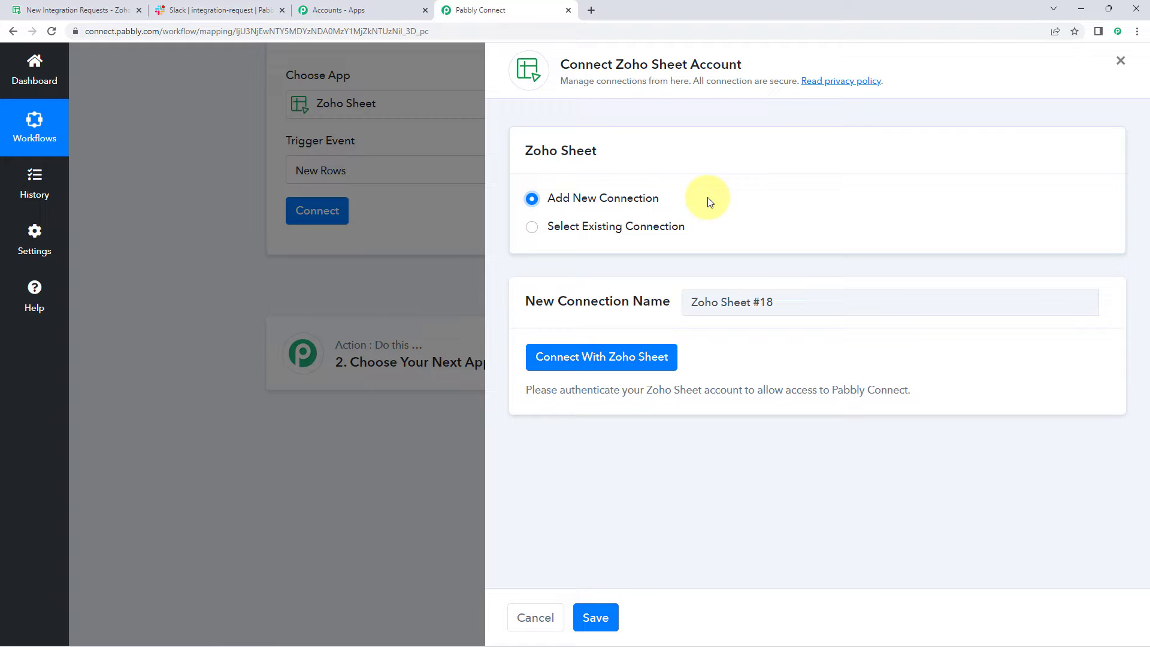
click(626, 357)
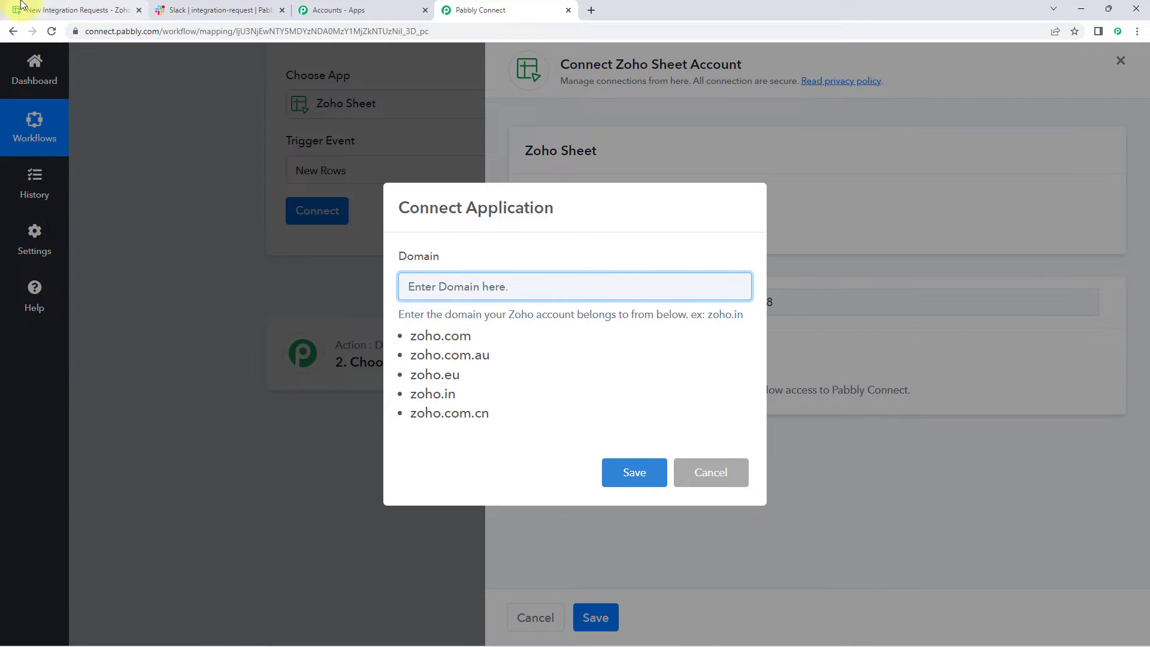
Copy zoho.com from the New Integration Requests spreadsheet's web address and paste it as the connection's domain.
click(69, 9)
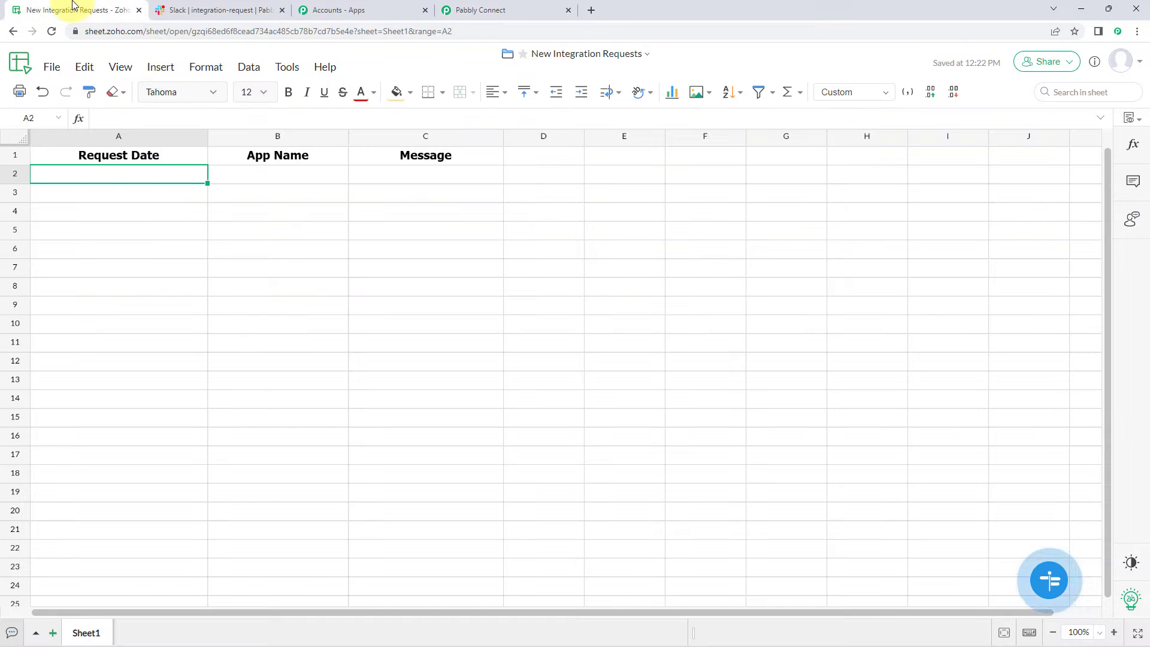
double_click(136, 32)
drag(133, 31, 170, 31)
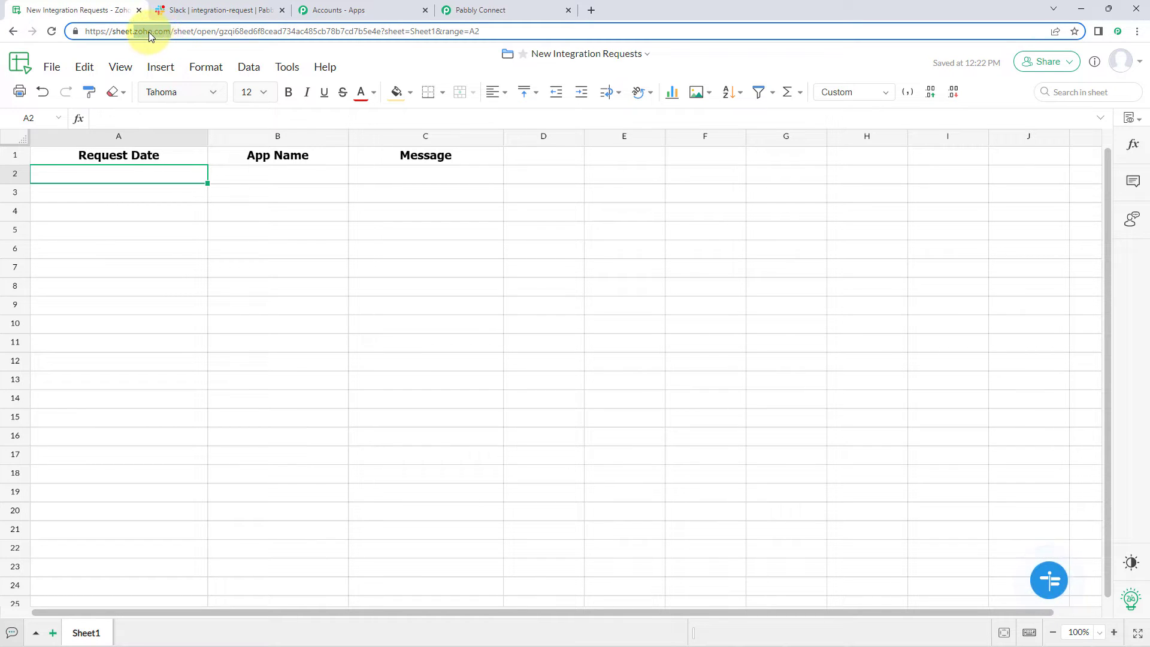
right_click(149, 31)
click(185, 118)
click(491, 10)
right_click(431, 283)
click(464, 375)
double_click(419, 332)
drag(488, 356, 411, 353)
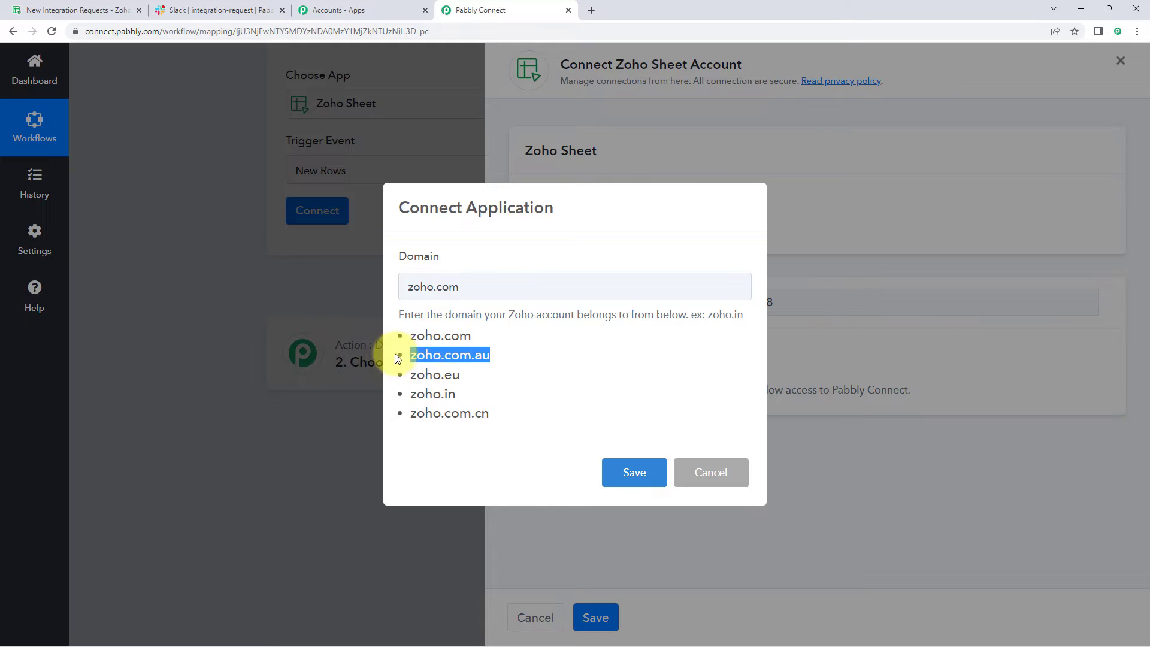
double_click(460, 378)
click(488, 412)
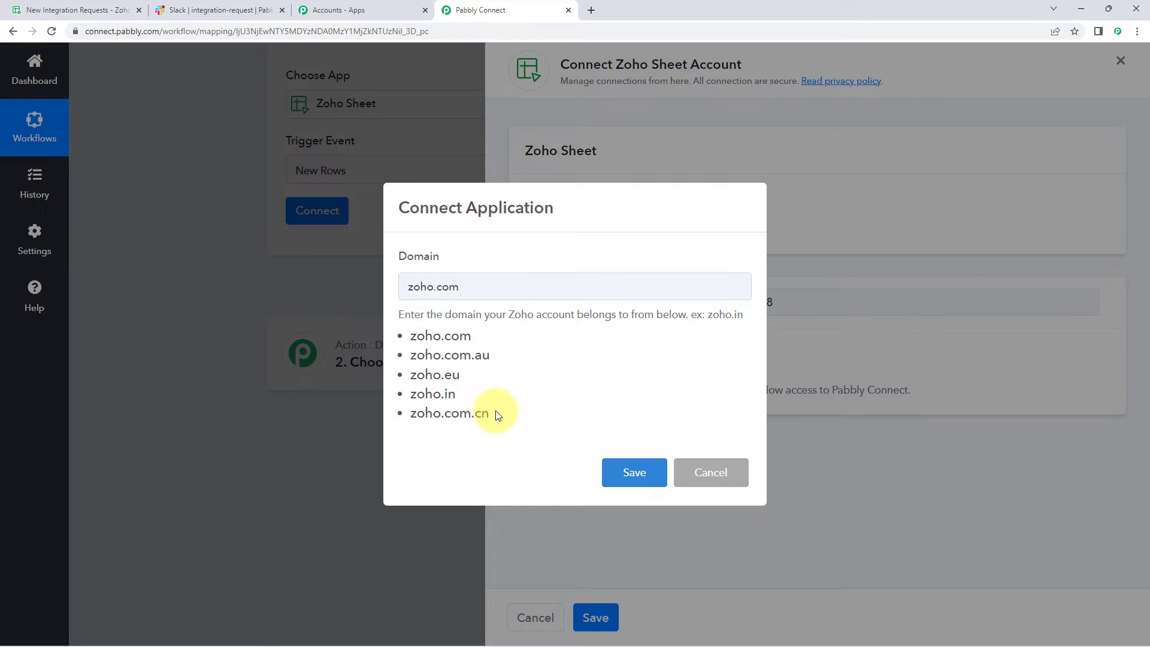
click(99, 10)
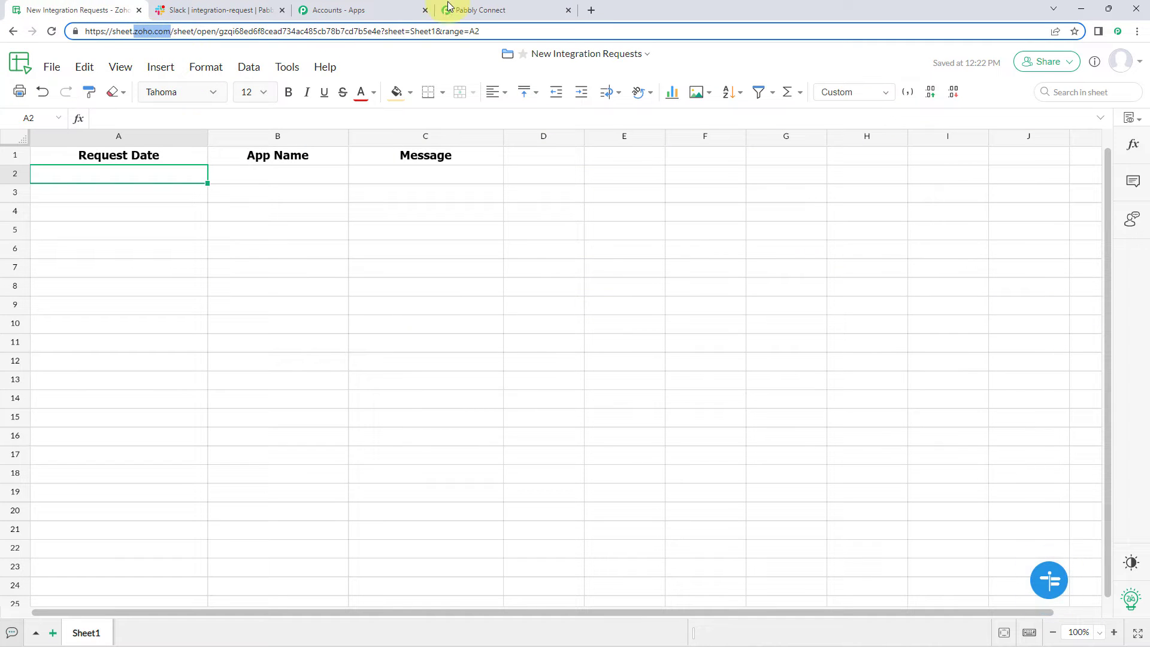
click(505, 7)
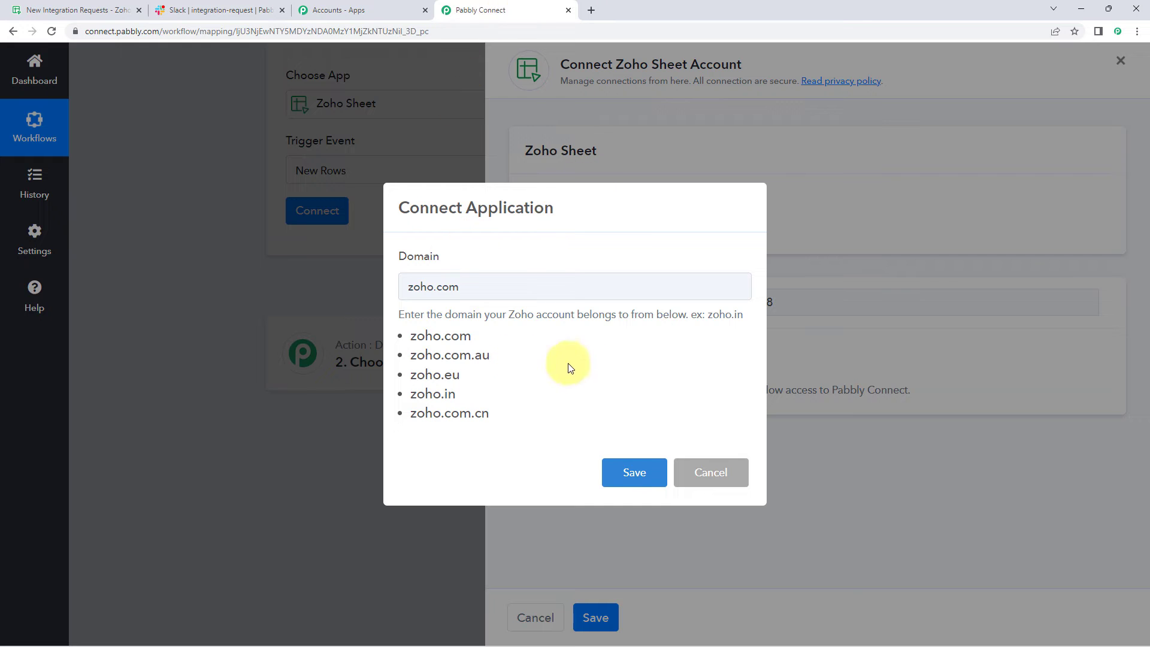
Save the domain and authorize Pabbly Connect to access the Zoho account's spreadsheets.
click(617, 475)
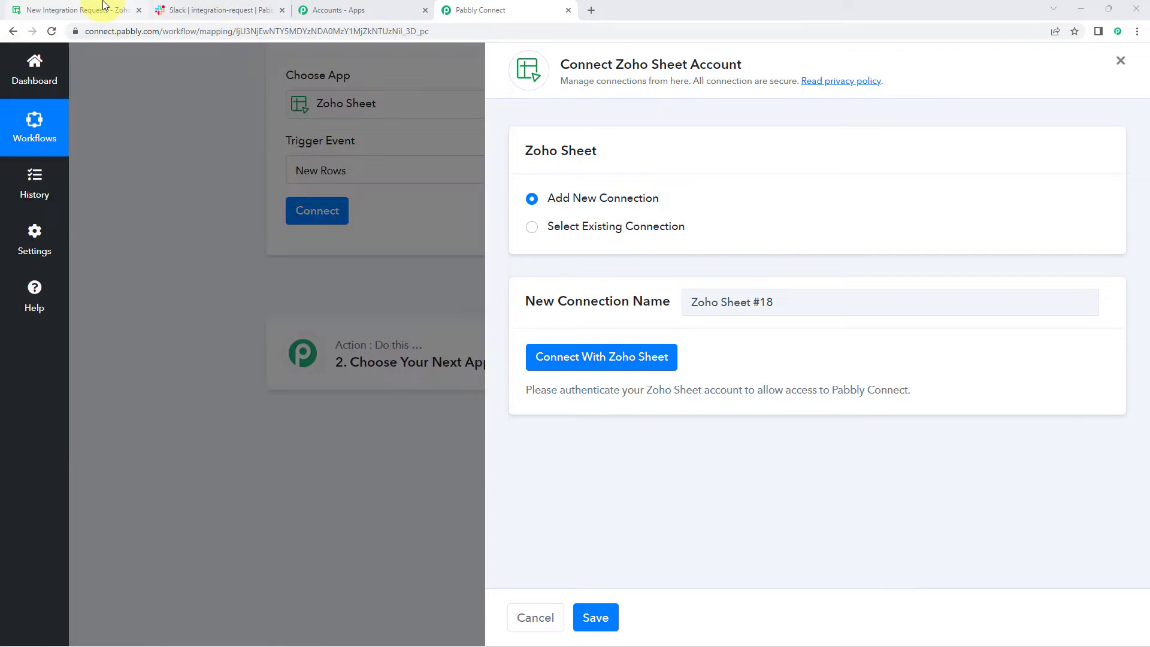
click(103, 6)
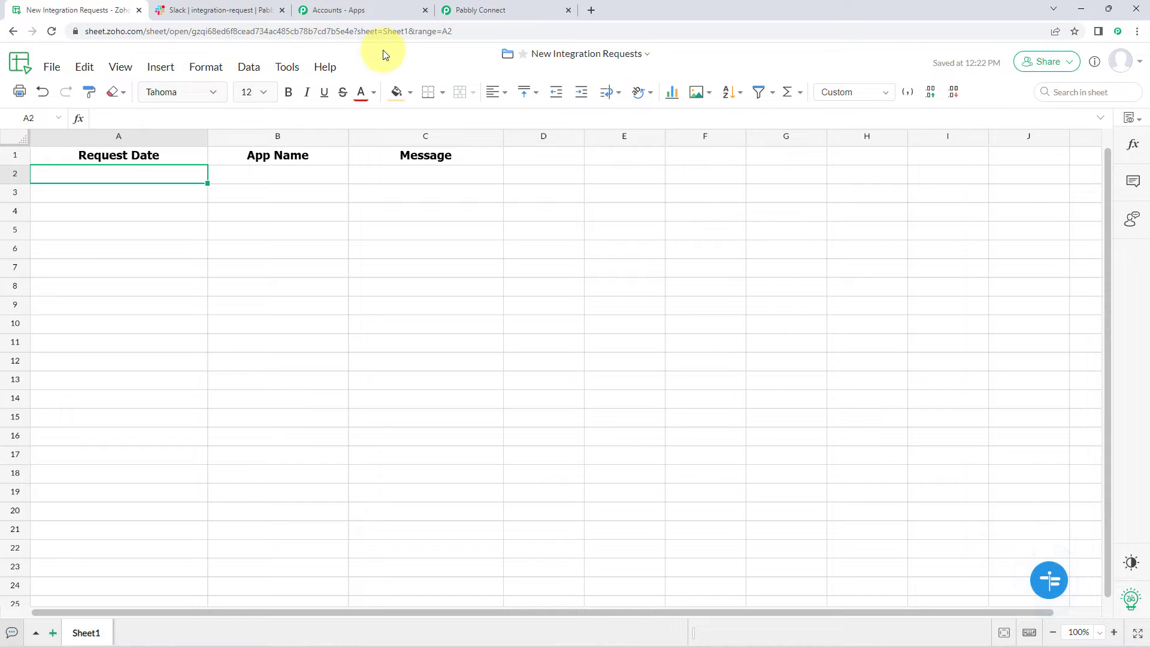
click(488, 14)
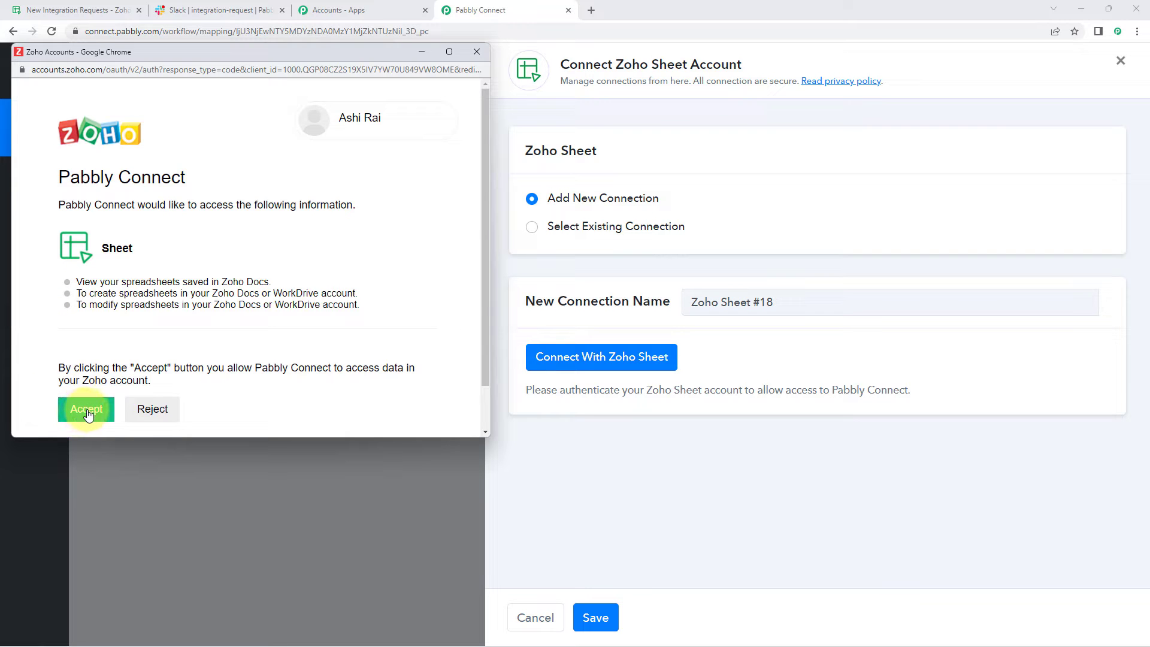
click(87, 412)
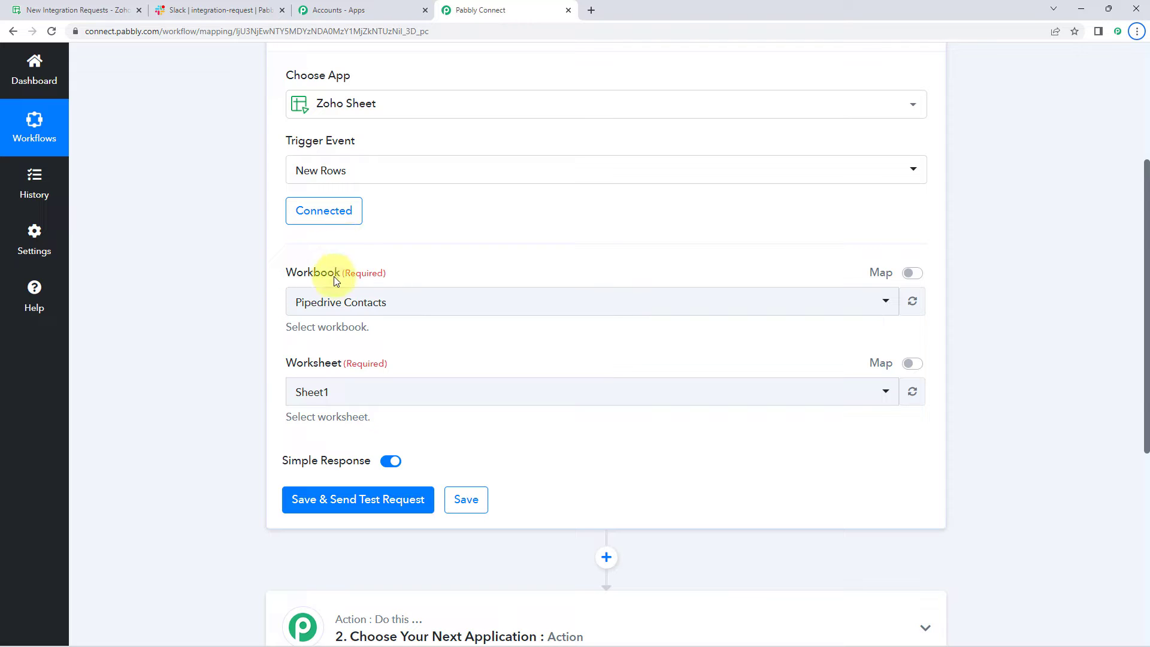
Set the Zoho Sheet trigger's workbook to New Integration Requests after checking the spreadsheet's title and columns.
click(488, 309)
scroll(227, 313, down, 1)
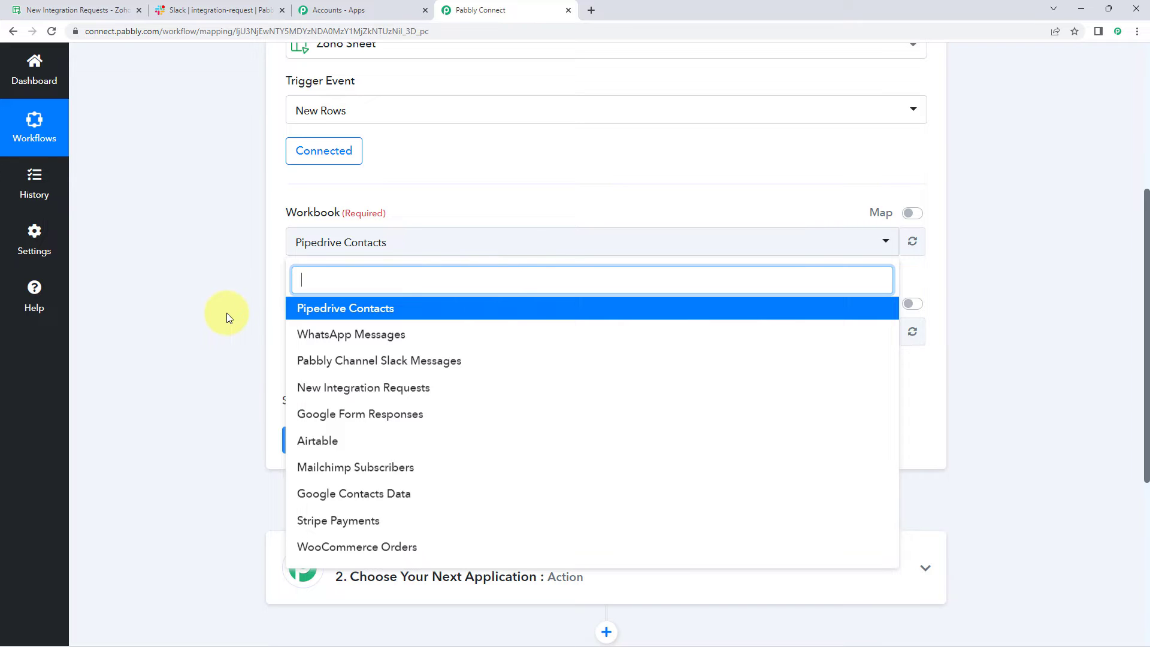
click(36, 10)
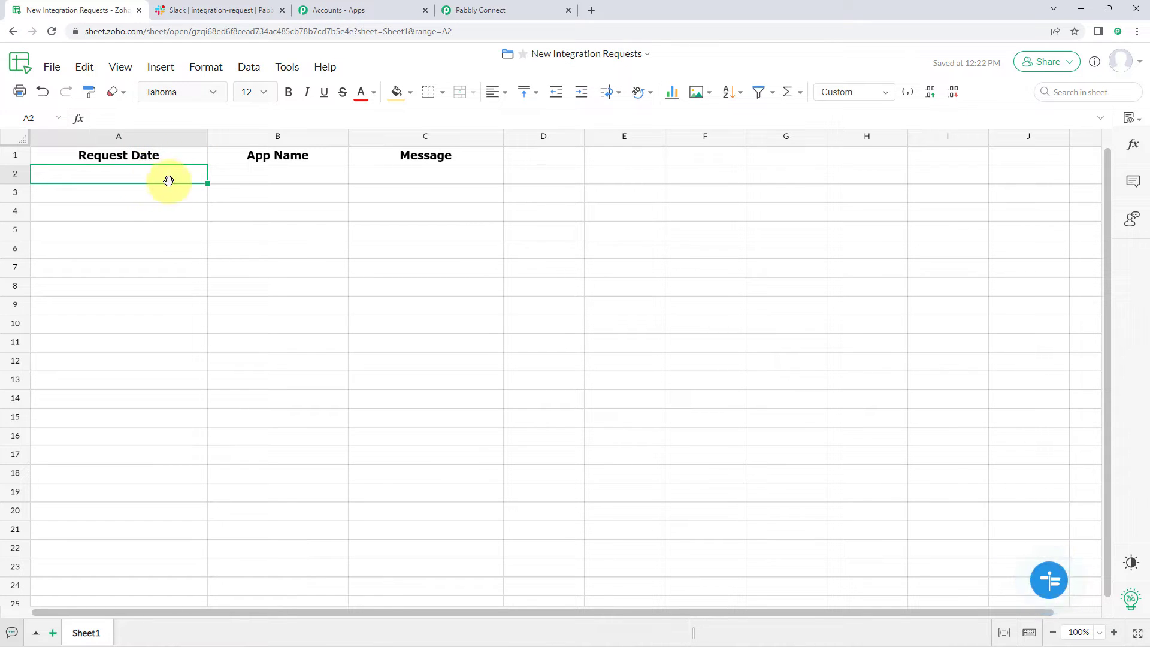
click(260, 169)
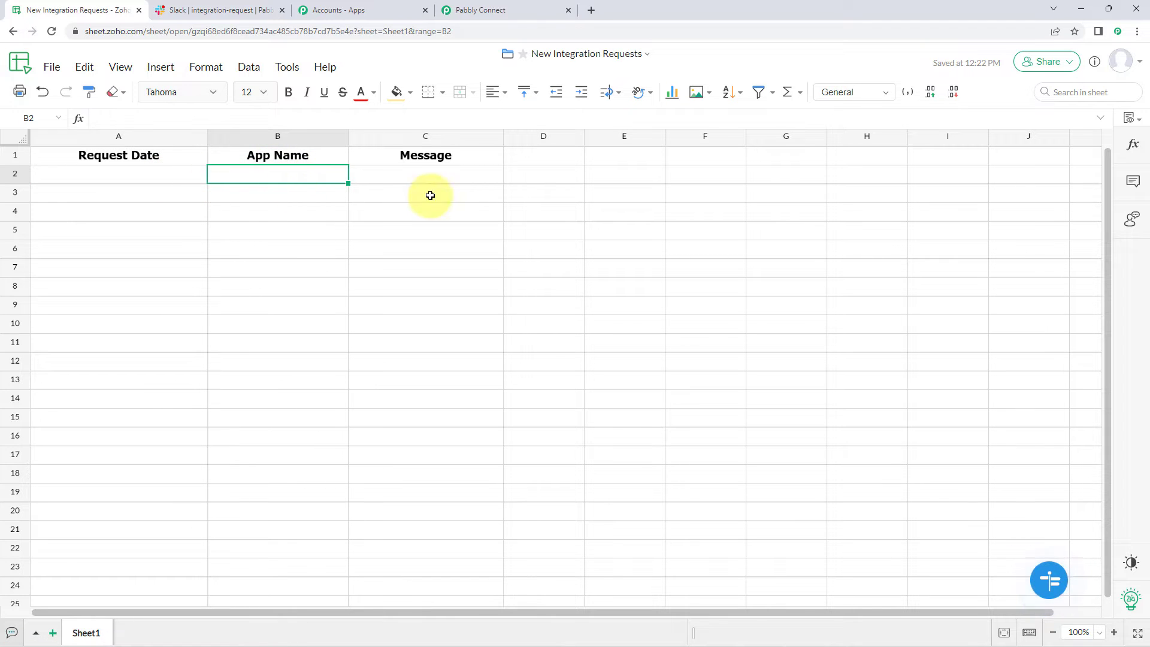
click(439, 177)
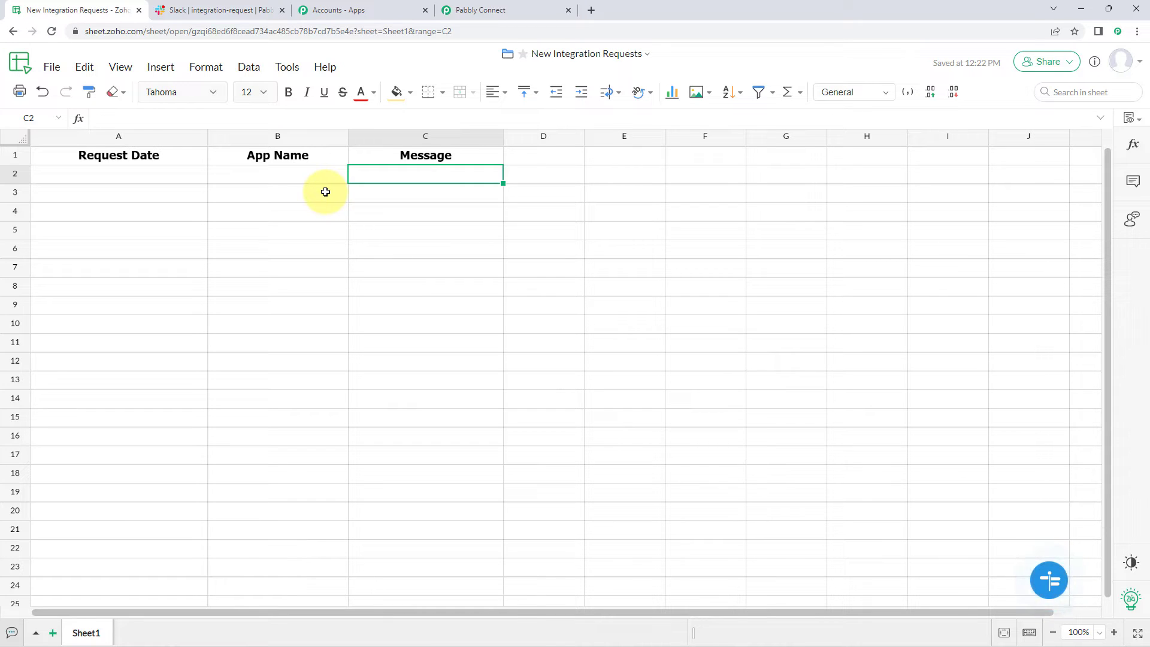
click(526, 5)
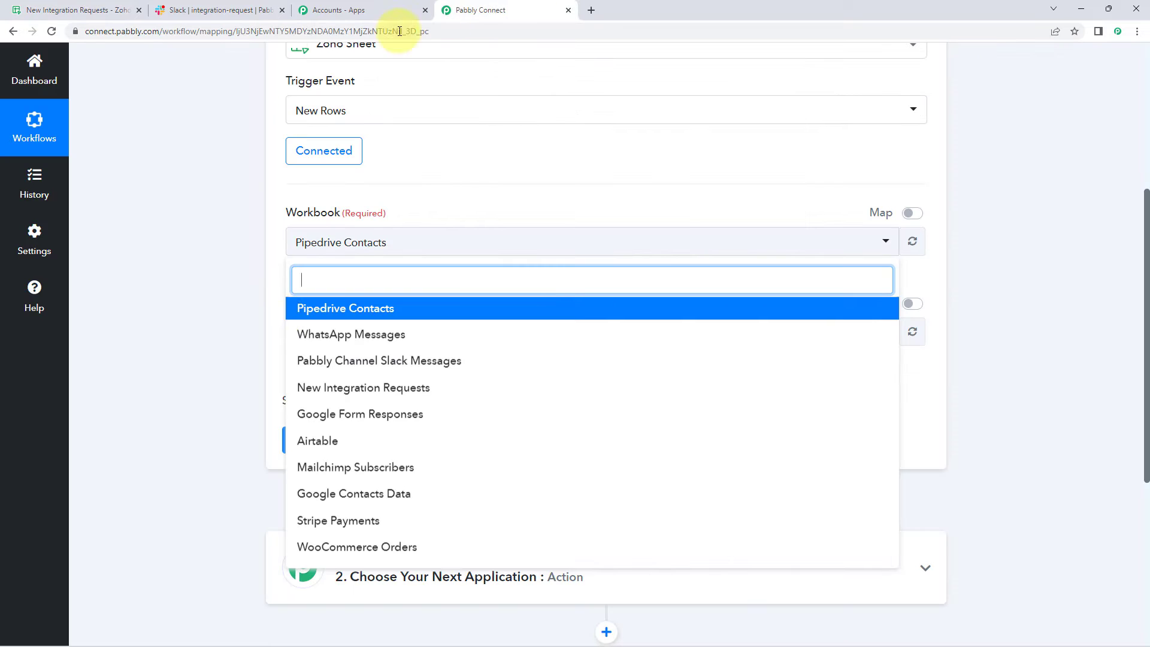
click(369, 391)
scroll(221, 334, down, 2)
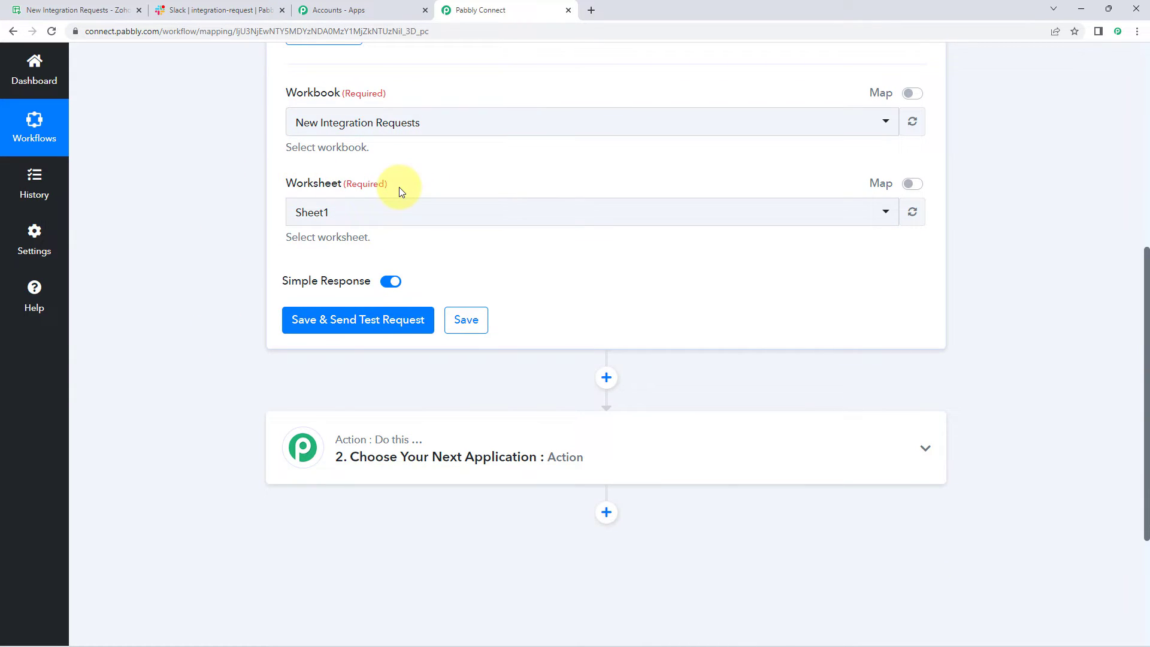
Check the sheet's name in the spreadsheet, set the trigger's worksheet to Sheet1, and save it with a test request.
click(67, 7)
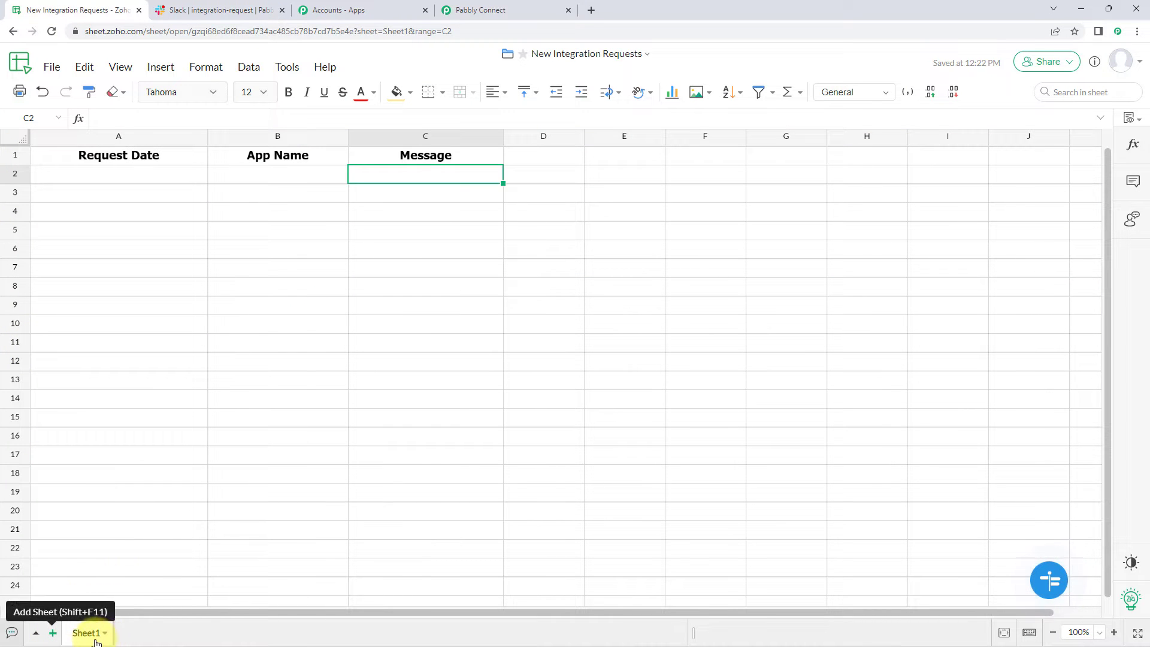
click(564, 6)
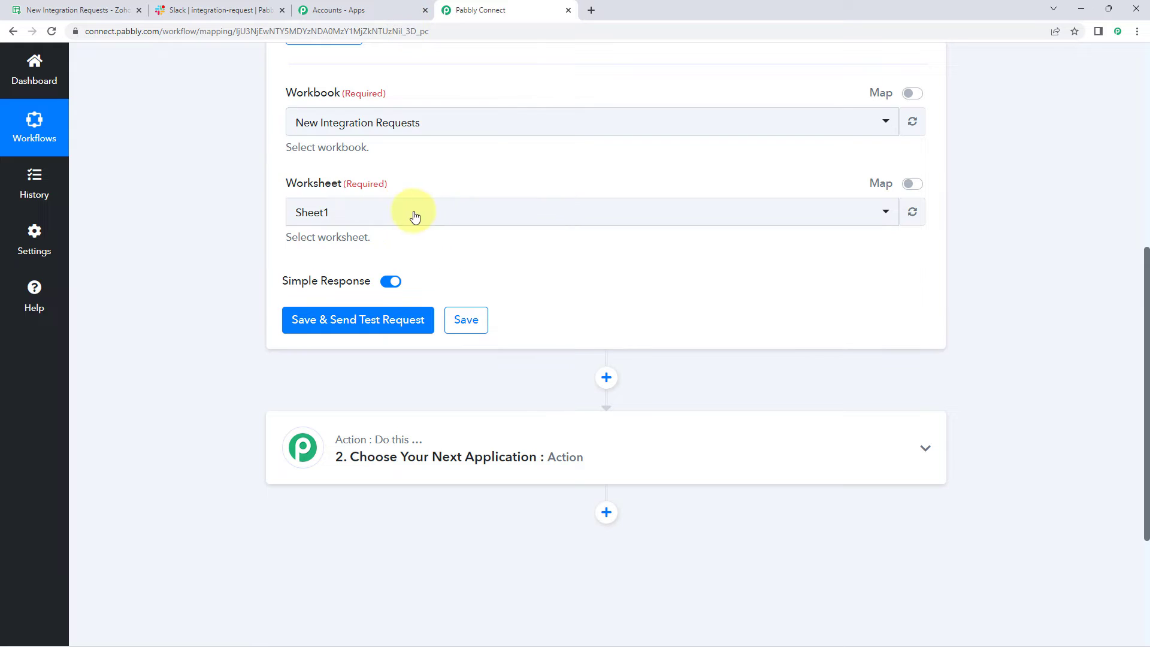
click(362, 212)
click(329, 273)
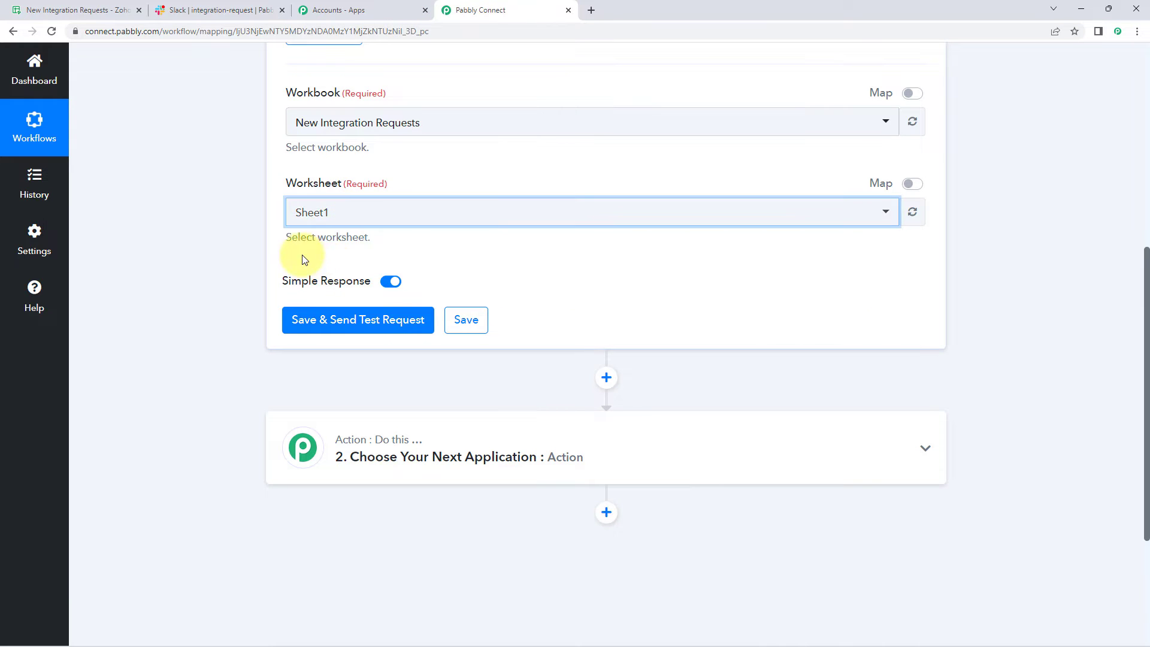
click(335, 323)
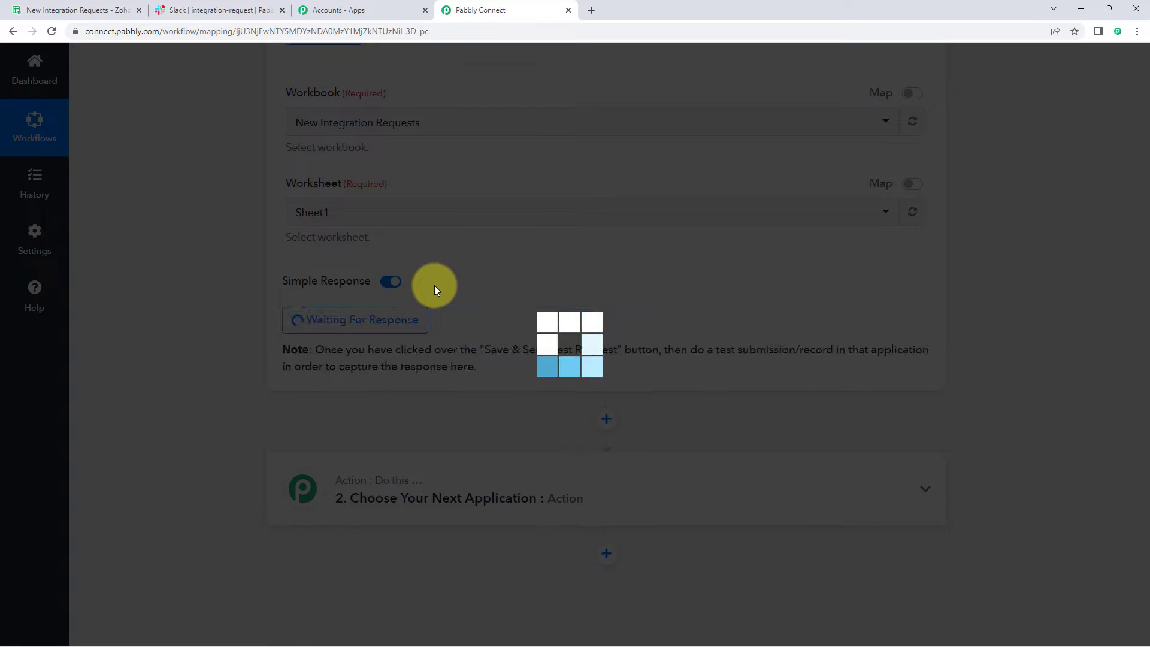
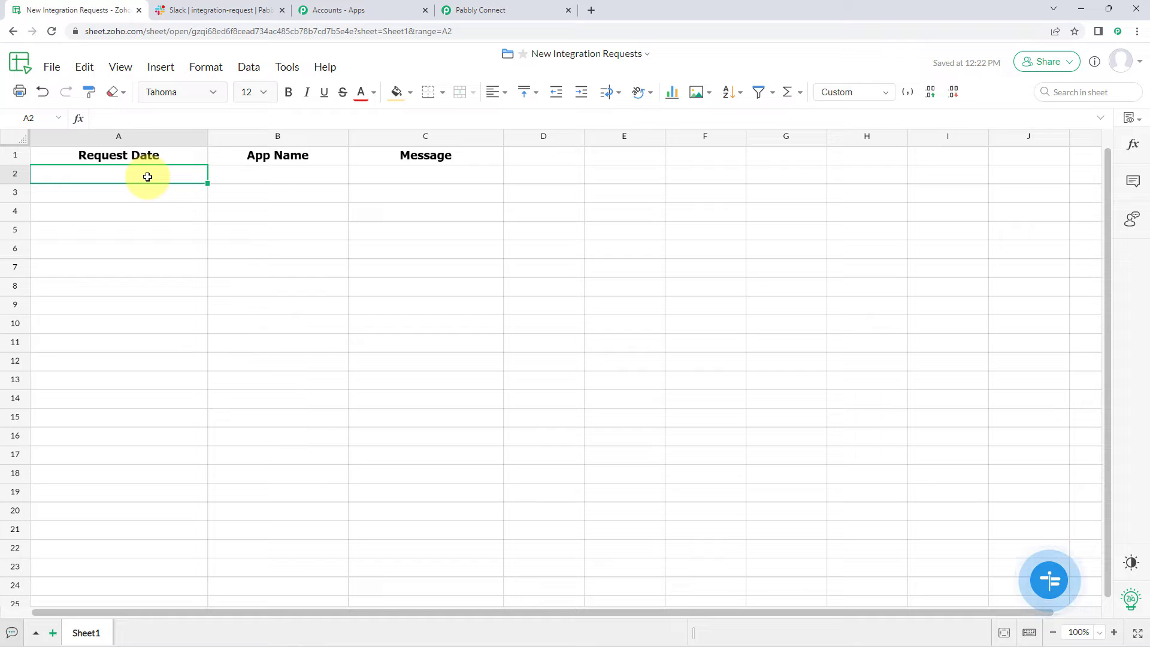
In row 2 of the New Integration Requests spreadsheet, enter 13-09-2022 as the request date and Zoho CRM as the app name.
text(13-09-2022)
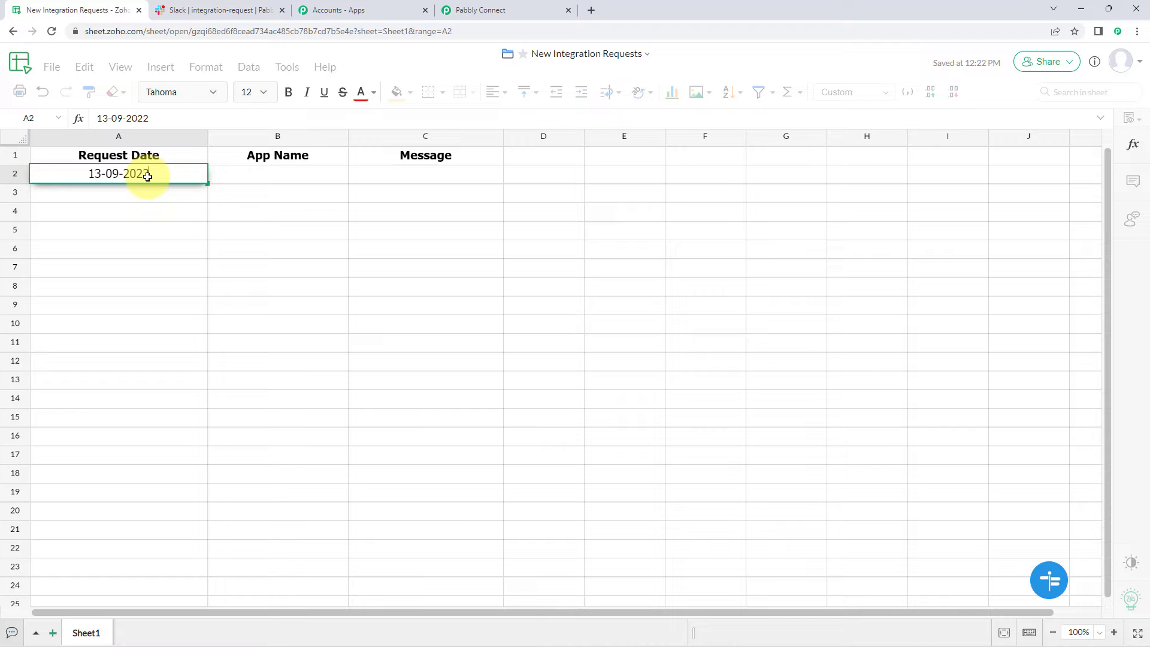
key(Tab)
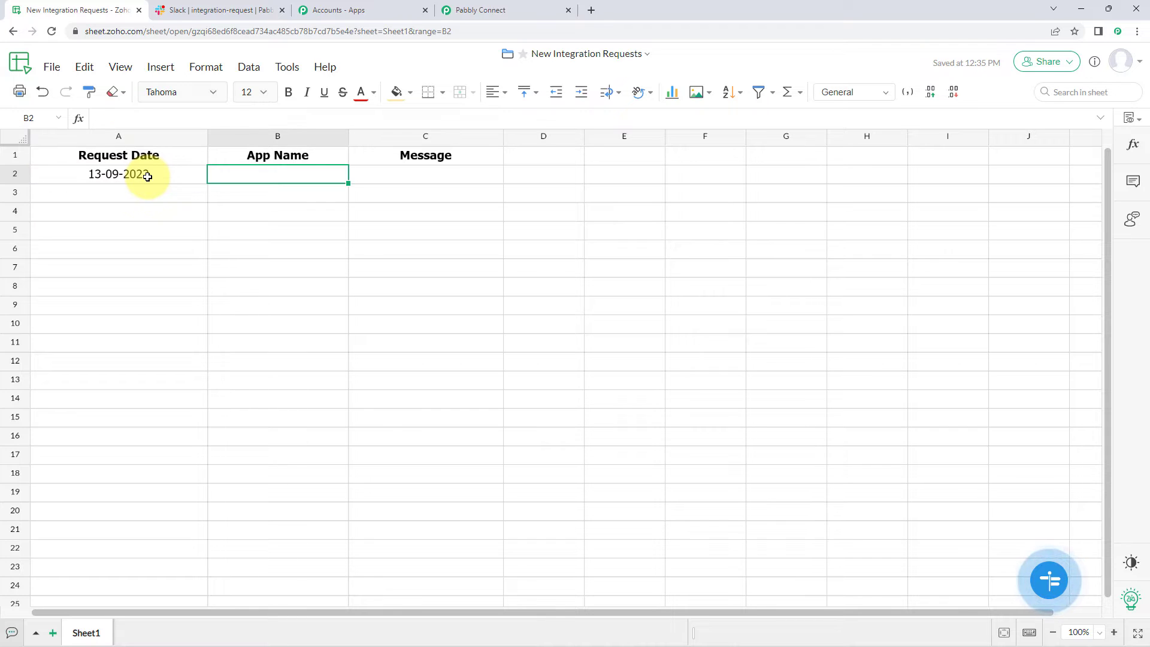
text(Zoho CRM)
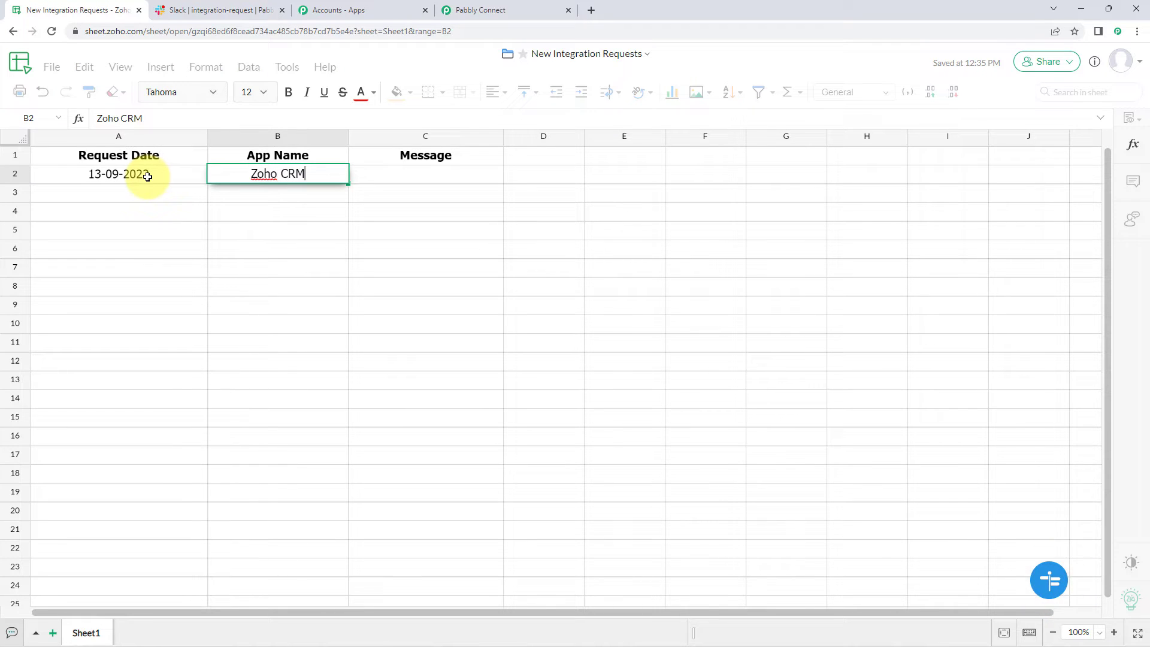
key(Tab)
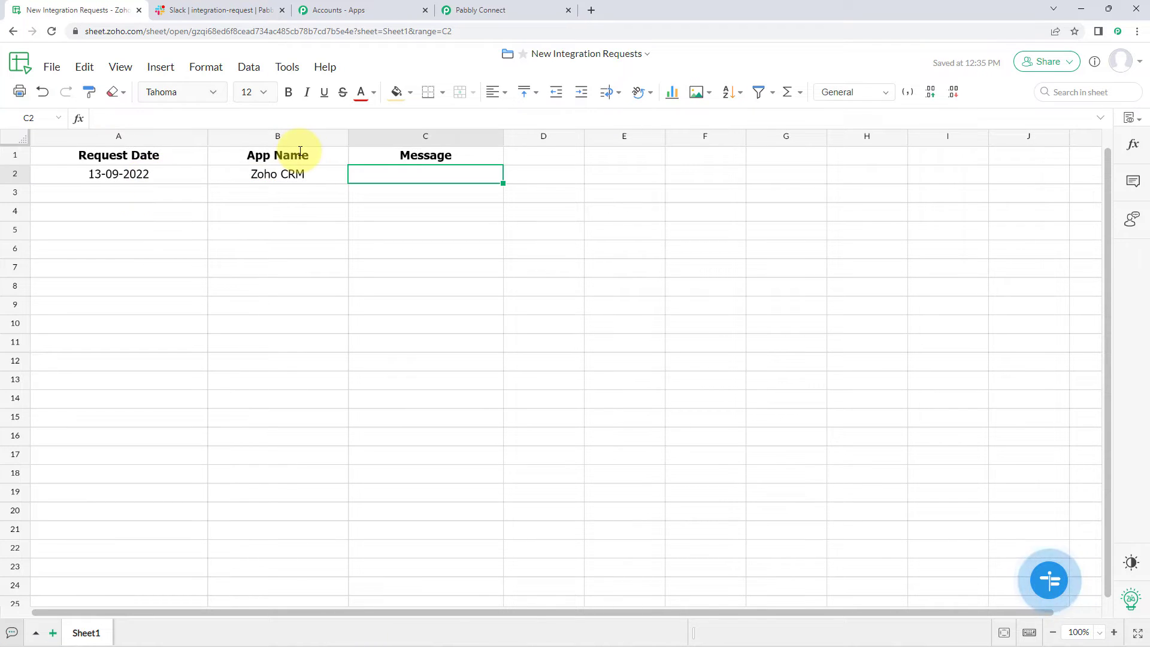
Enter "Zoho CRM is a very popular CRM application." as the message in row 2, correcting the misspelled word "application".
text(ZO)
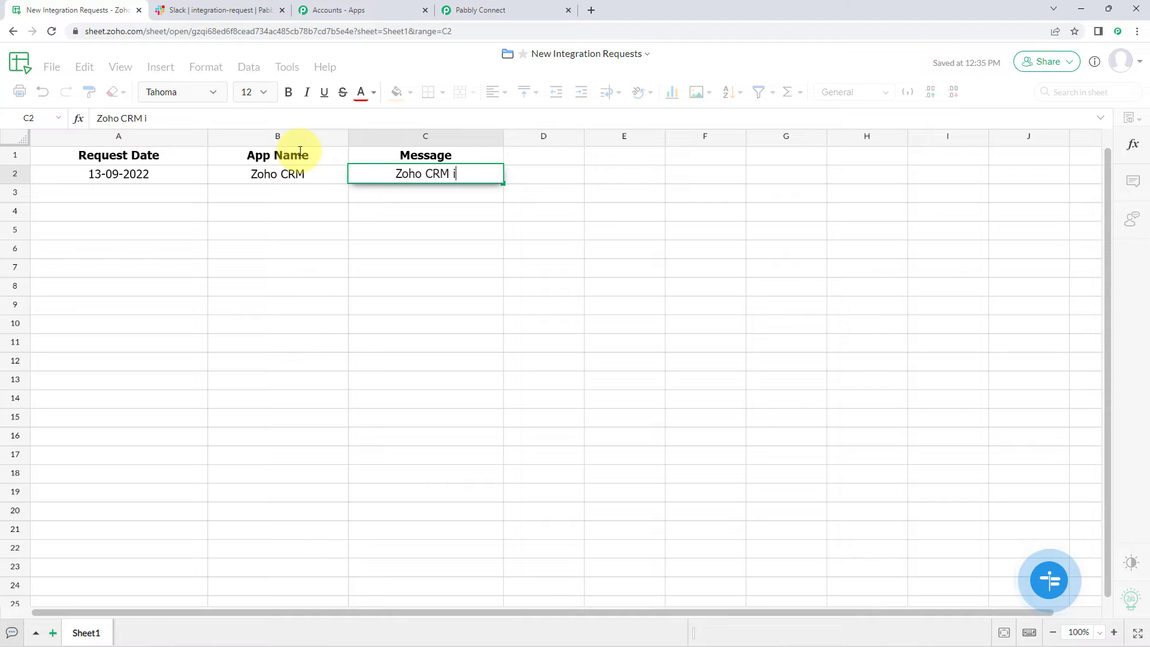
text(ho CRM is a very pop)
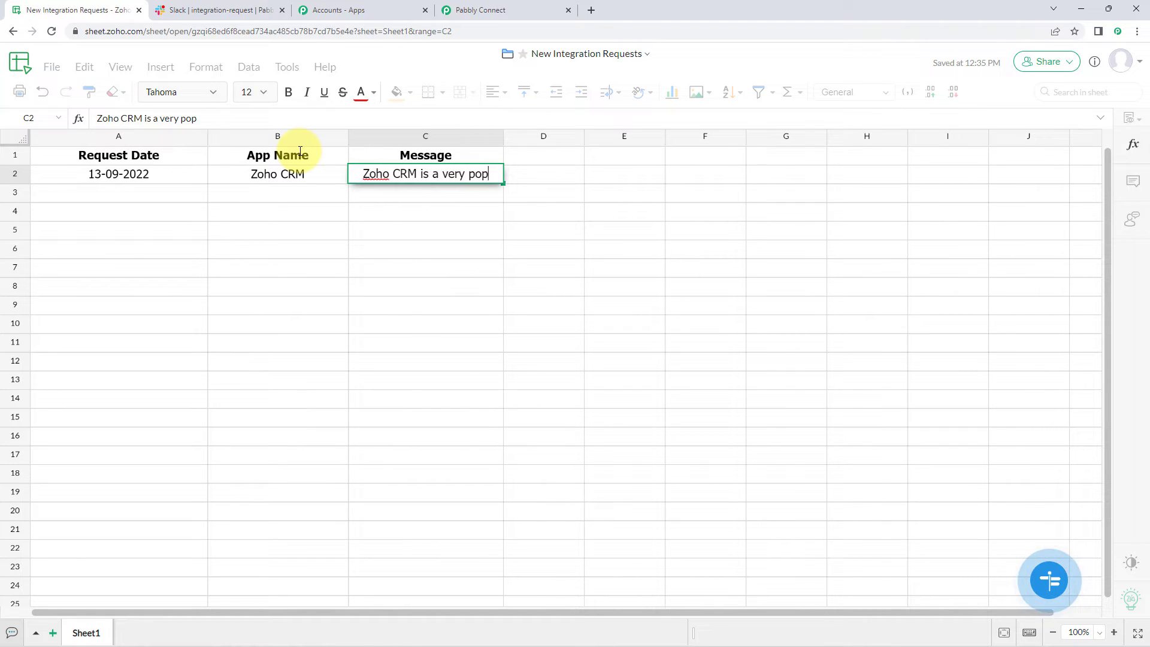
text(ular CRM)
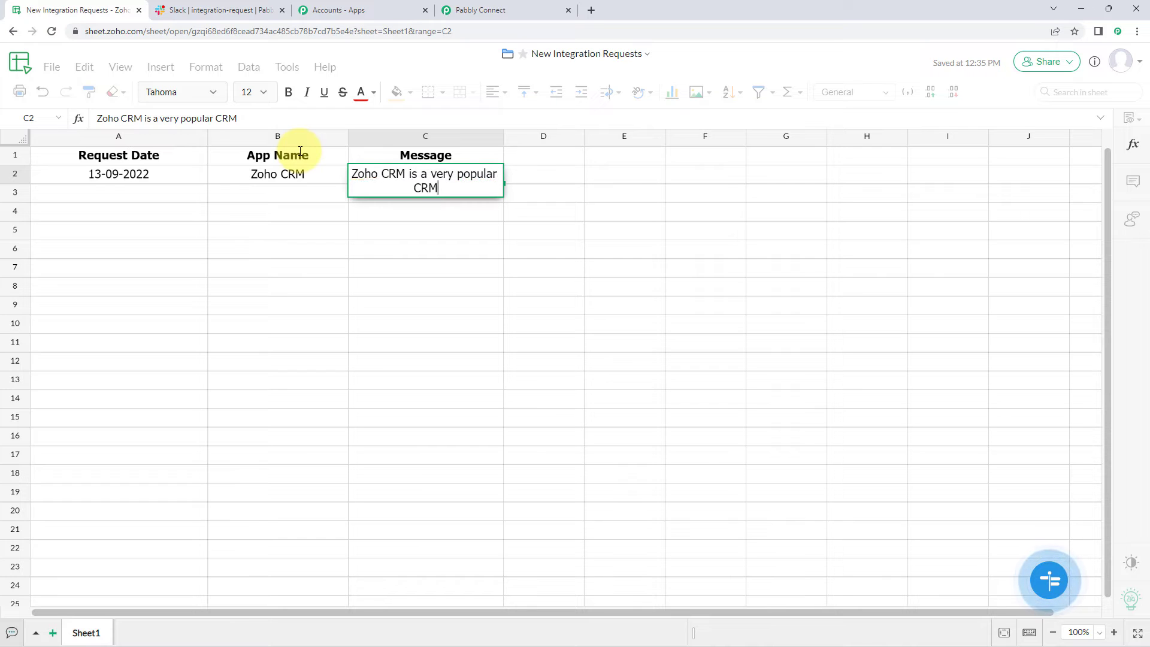
text( allplicat)
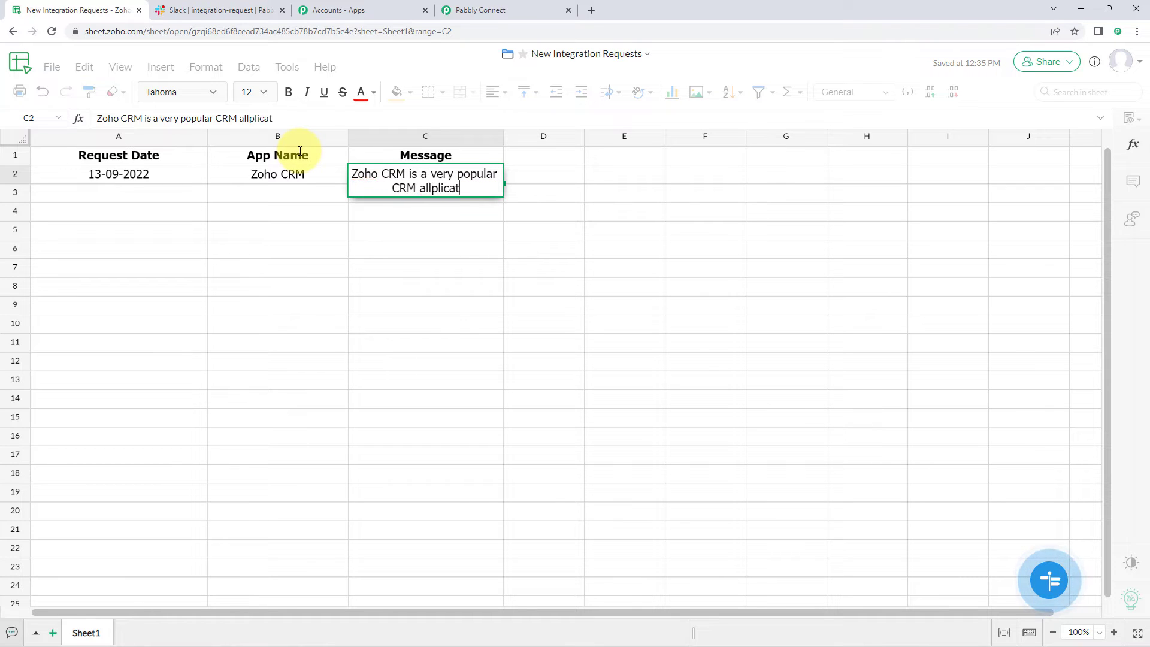
text(ion.)
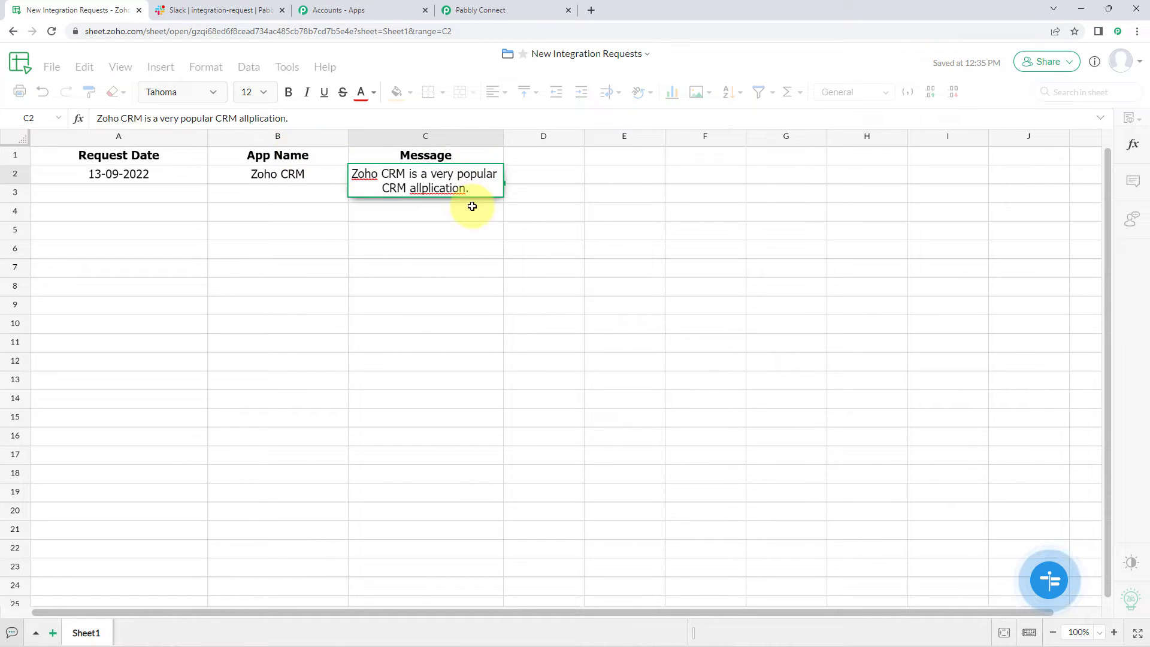
right_click(446, 188)
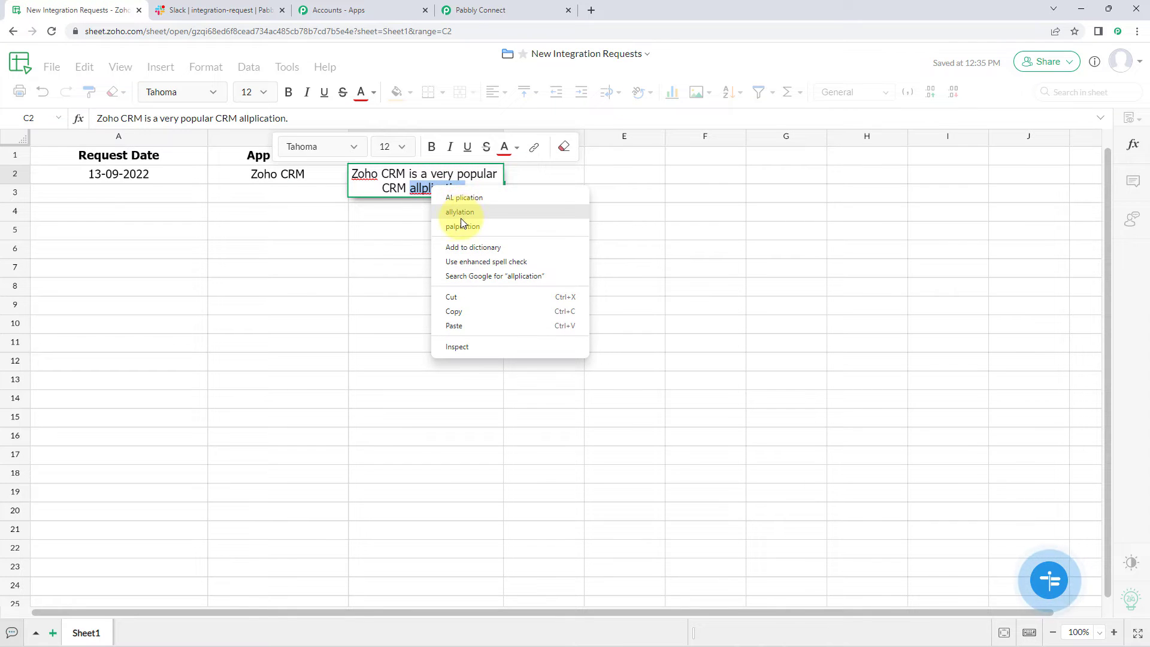
click(424, 188)
key(BackSpace)
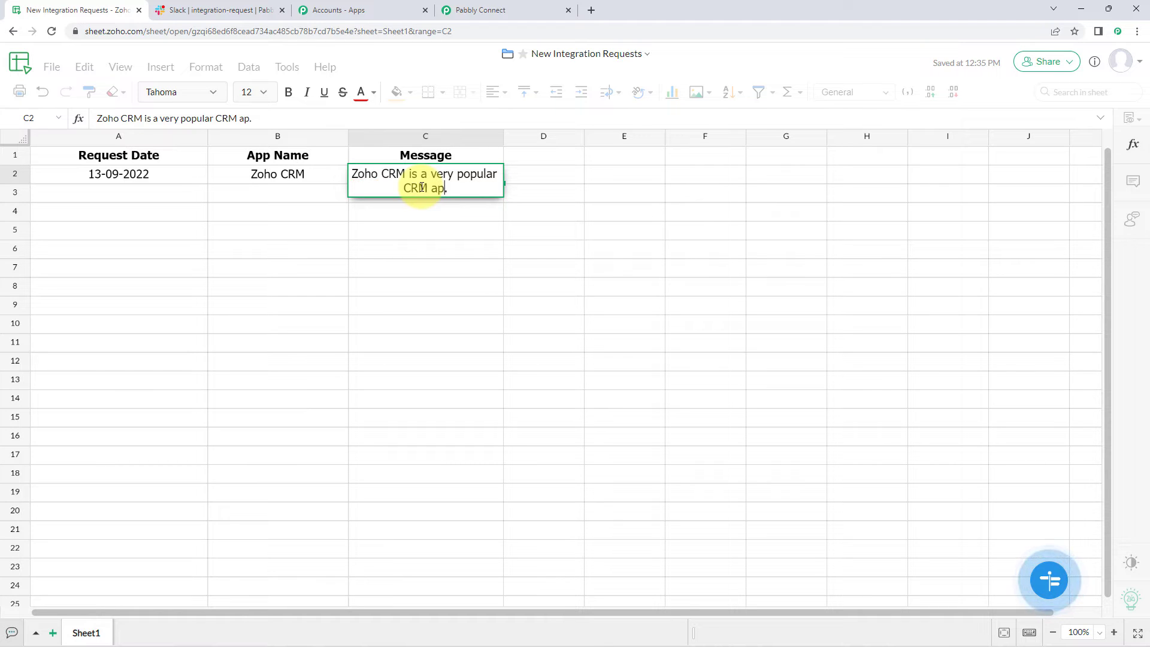
text(application)
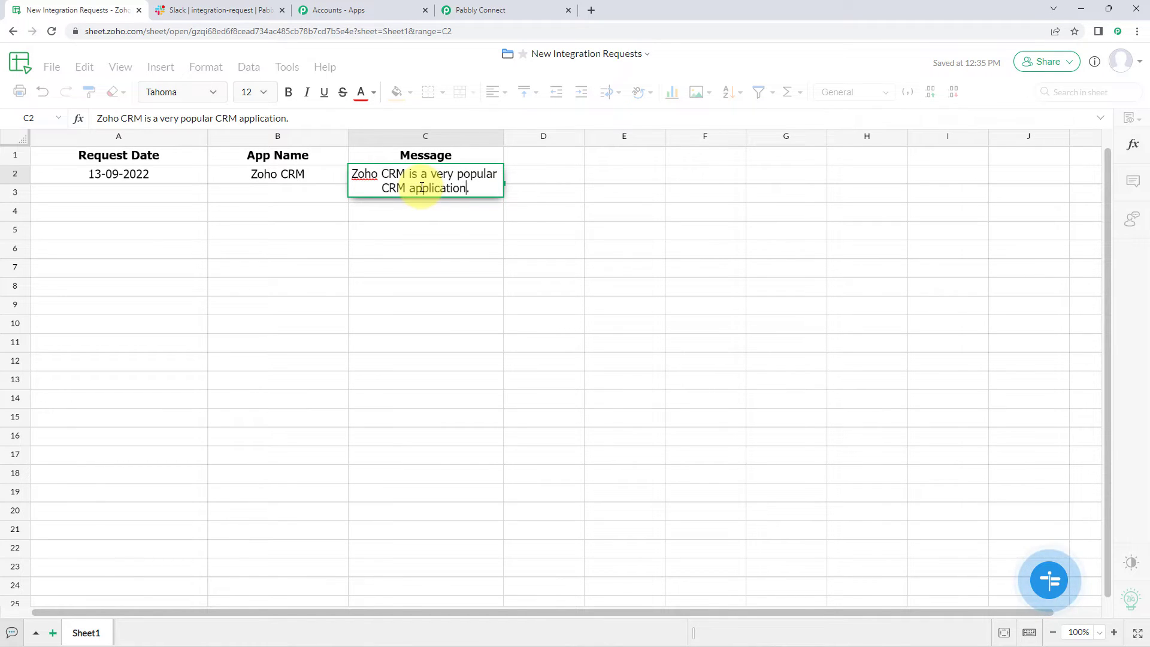
key(Return)
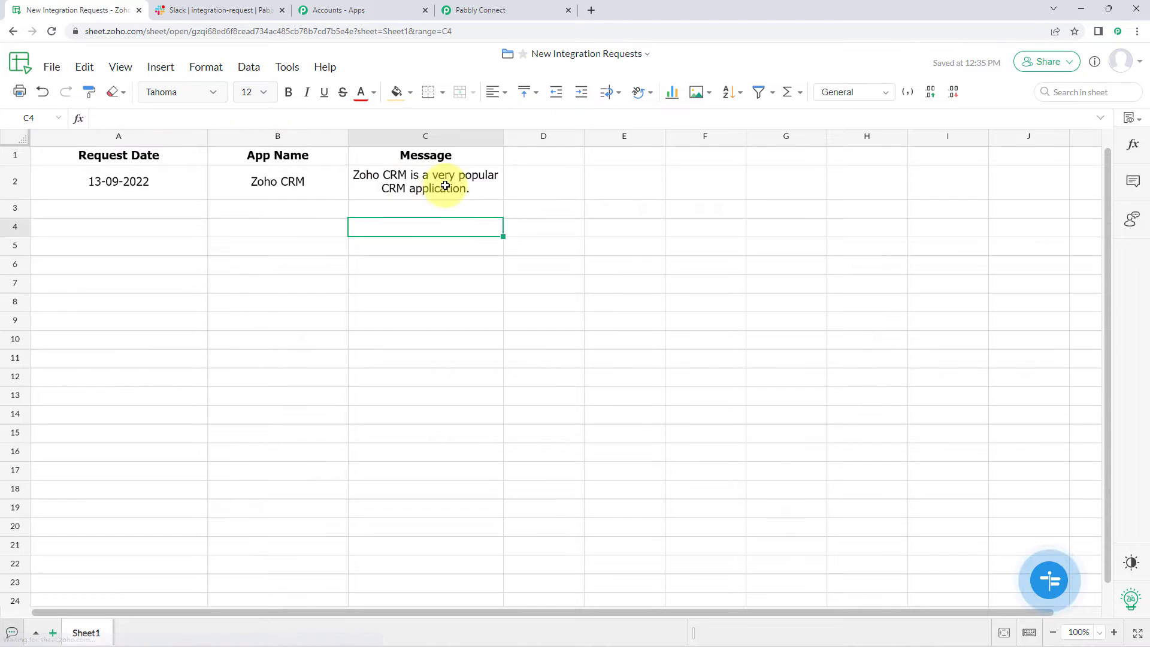
Compare the request date, app name and message in the spreadsheet's new row with the trigger response captured in Pabbly Connect.
click(385, 192)
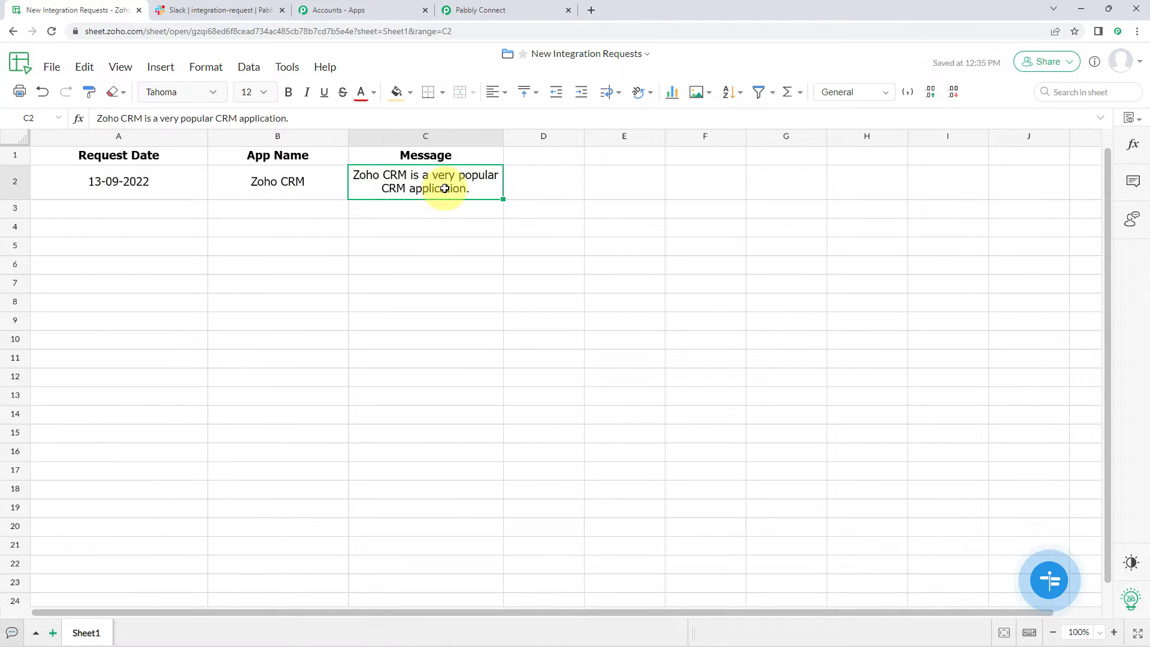
drag(120, 190, 385, 188)
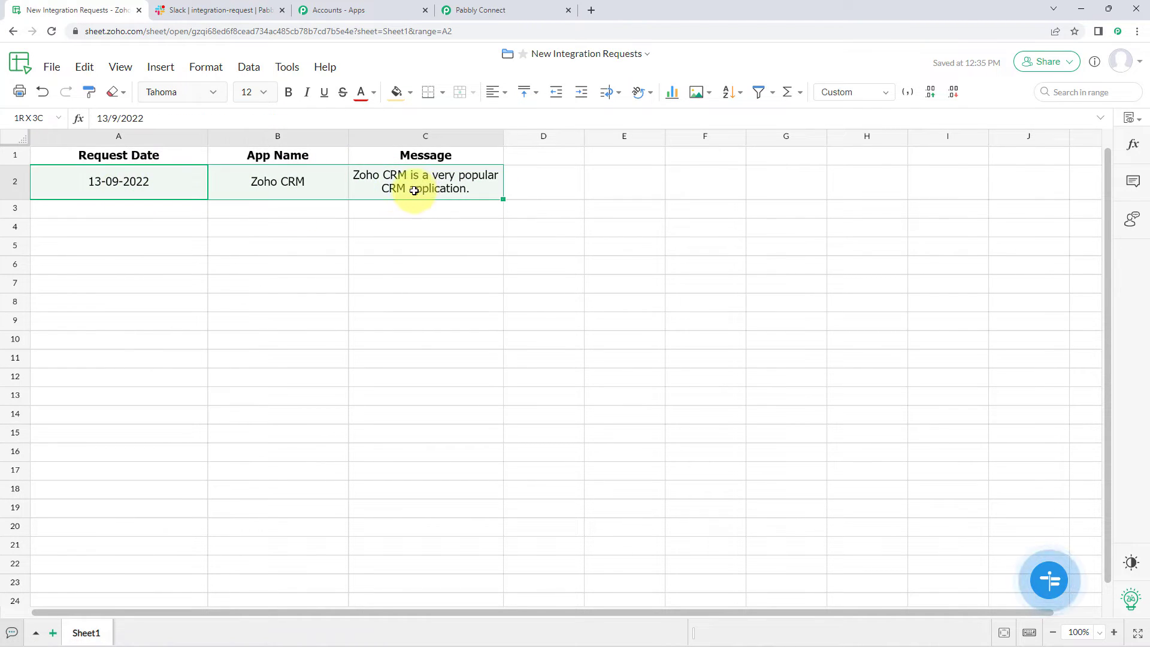
click(121, 182)
shift+click(365, 189)
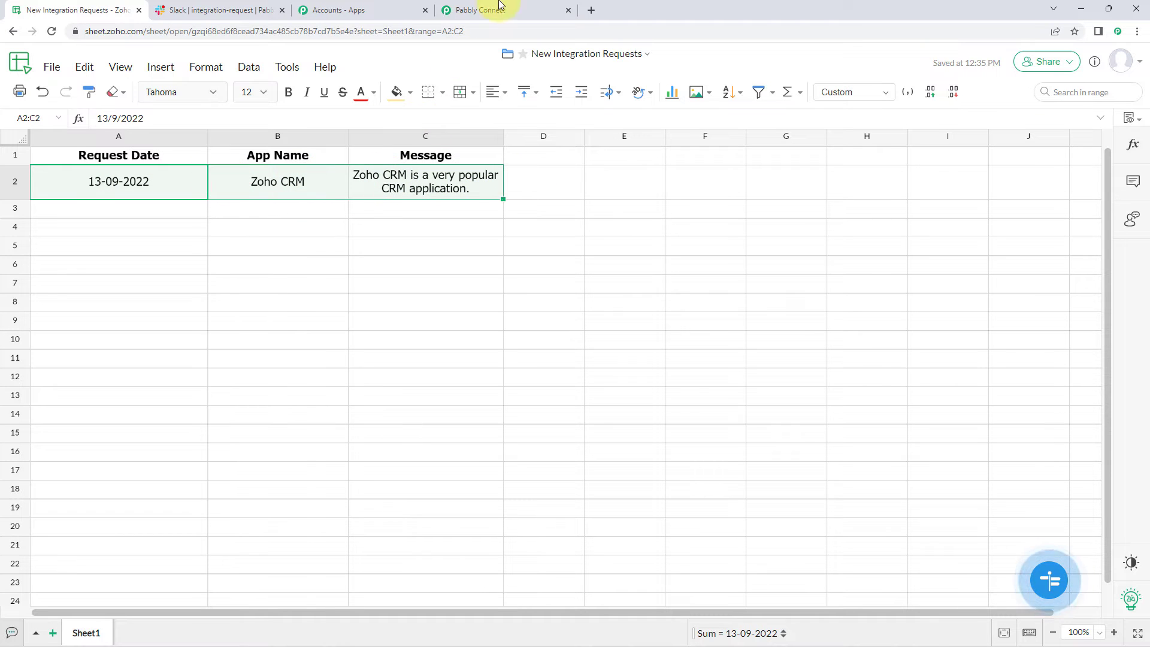
click(519, 15)
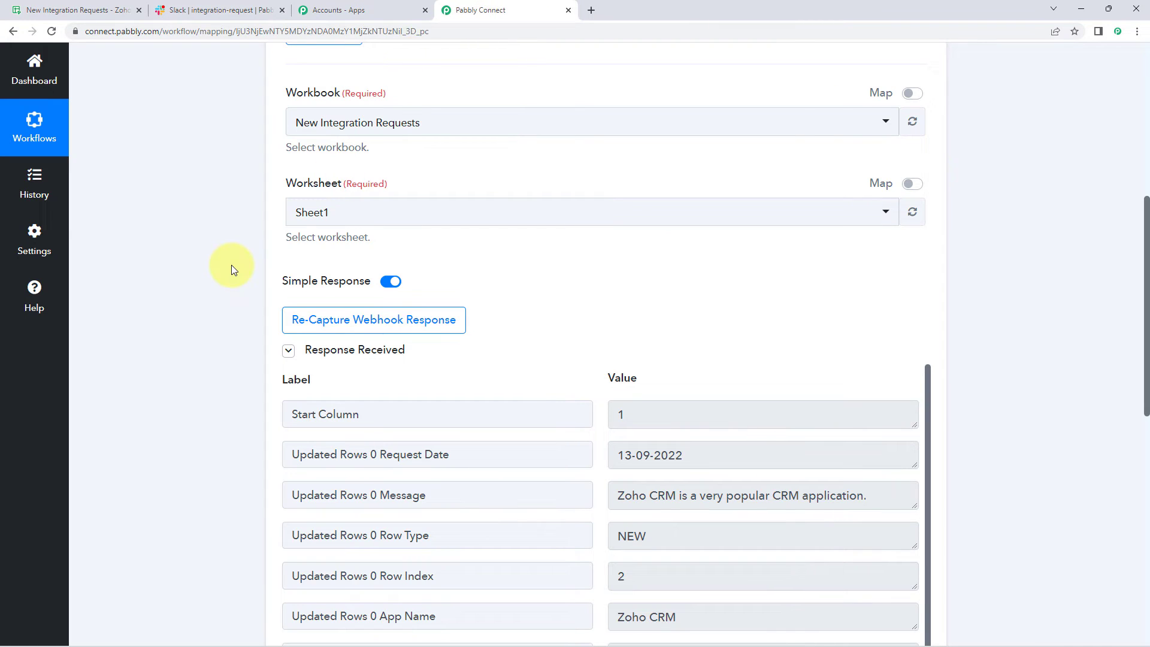
scroll(231, 264, down, 2)
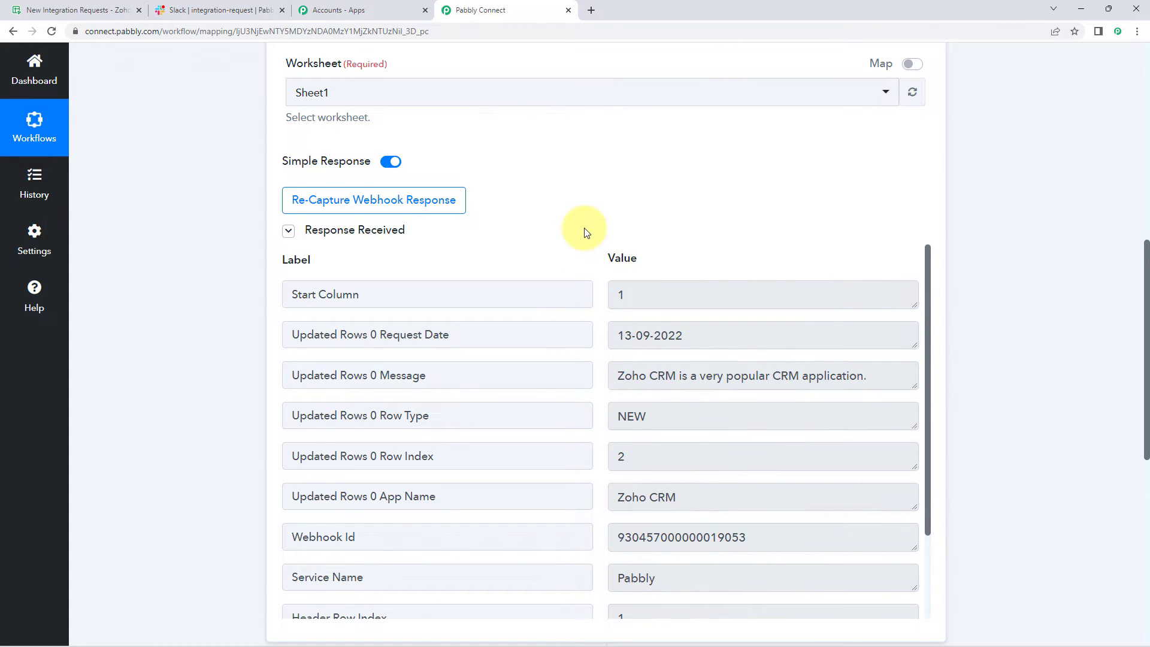
scroll(437, 149, down, 3)
scroll(357, 90, up, 1)
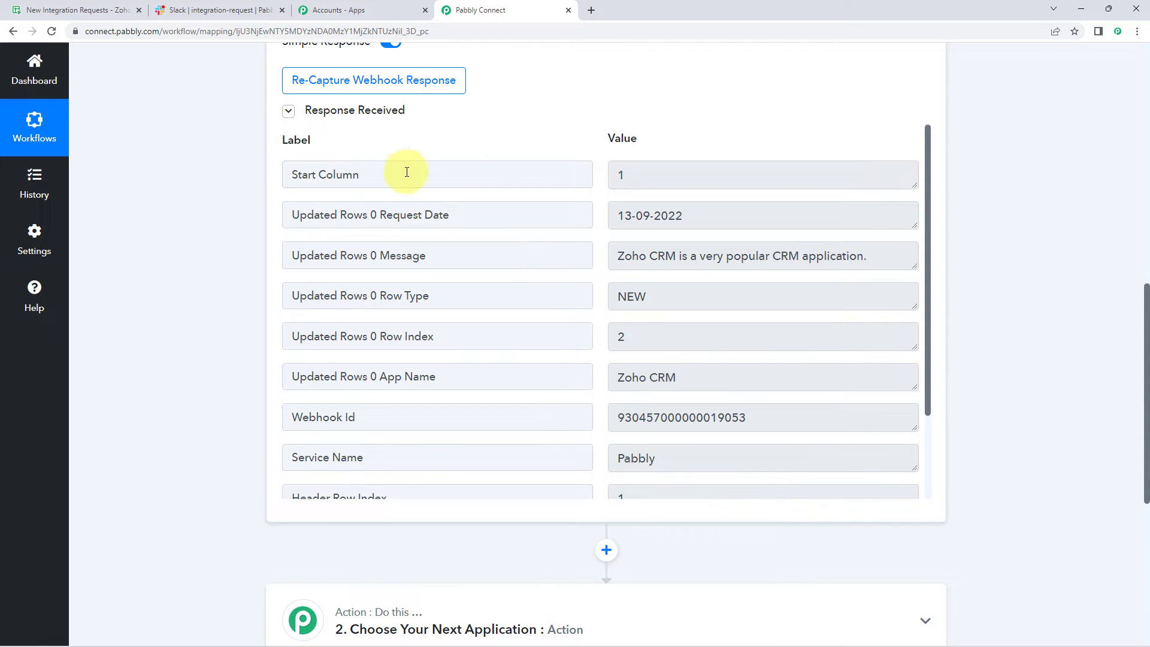
click(713, 211)
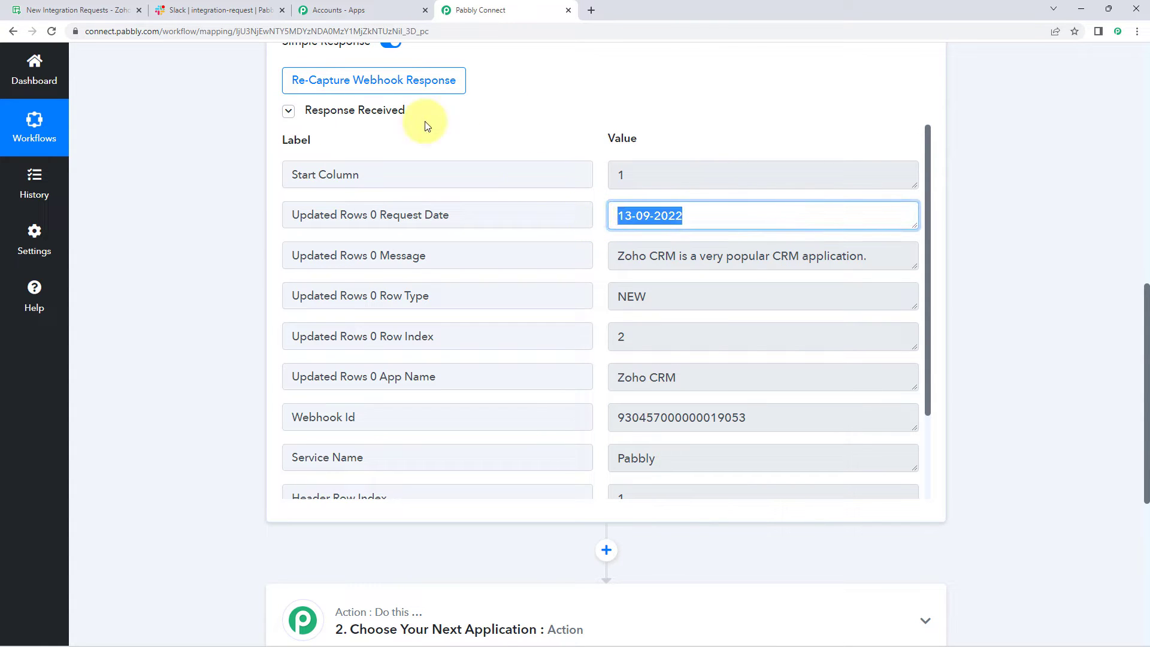
click(114, 11)
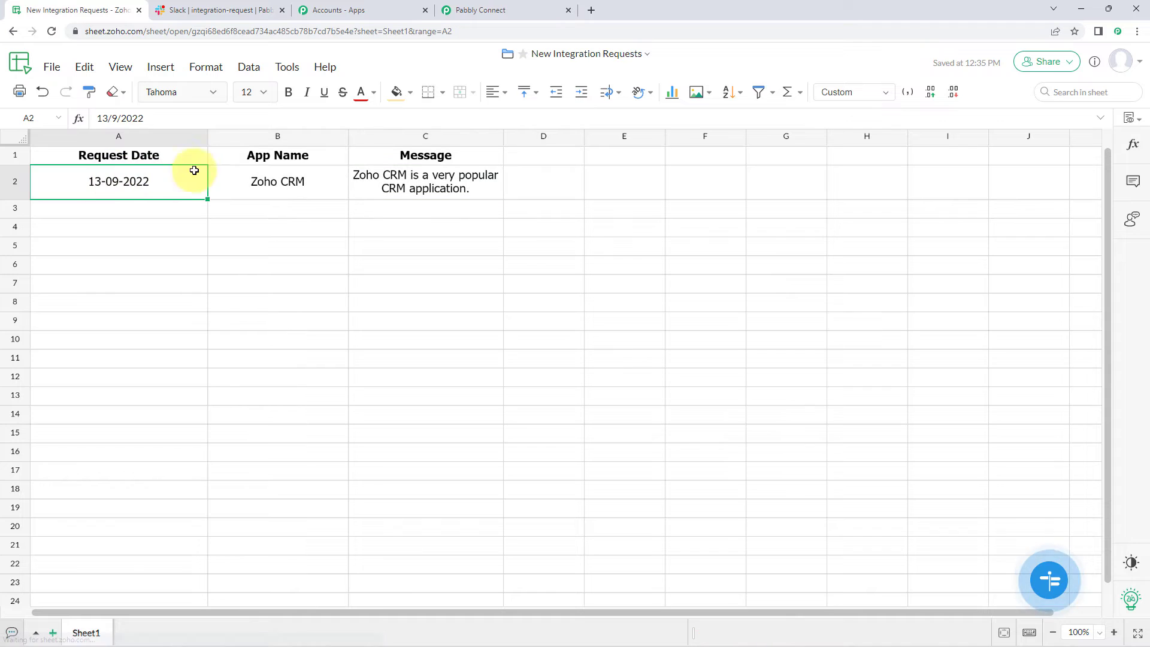
click(261, 10)
click(510, 11)
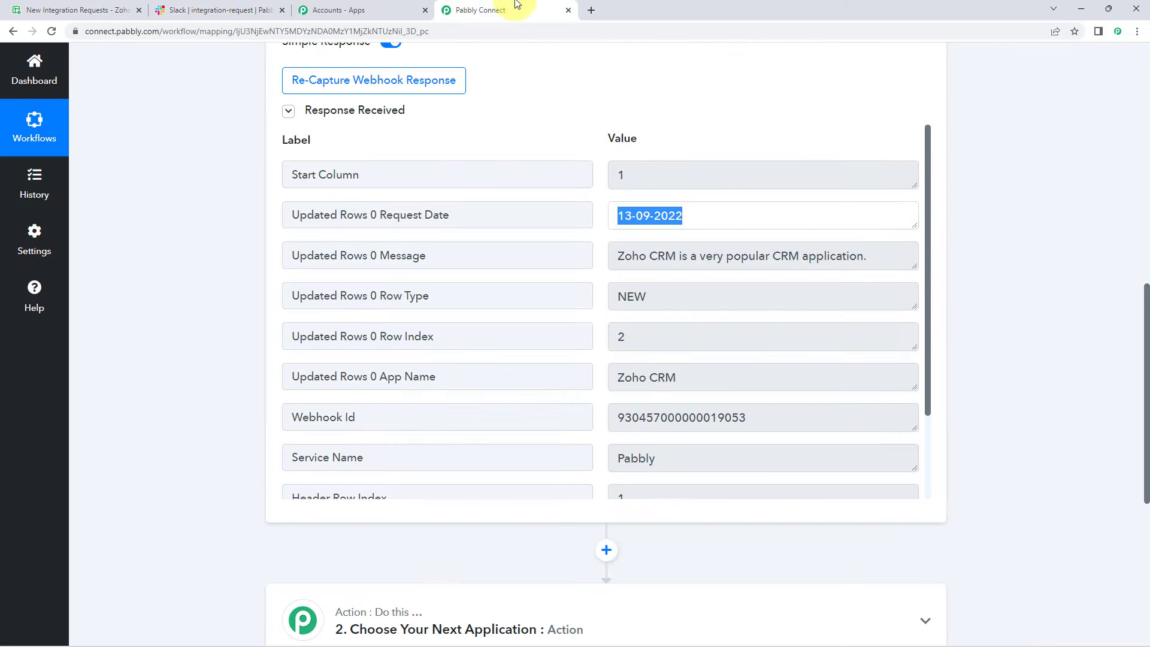
drag(680, 377, 606, 378)
click(634, 252)
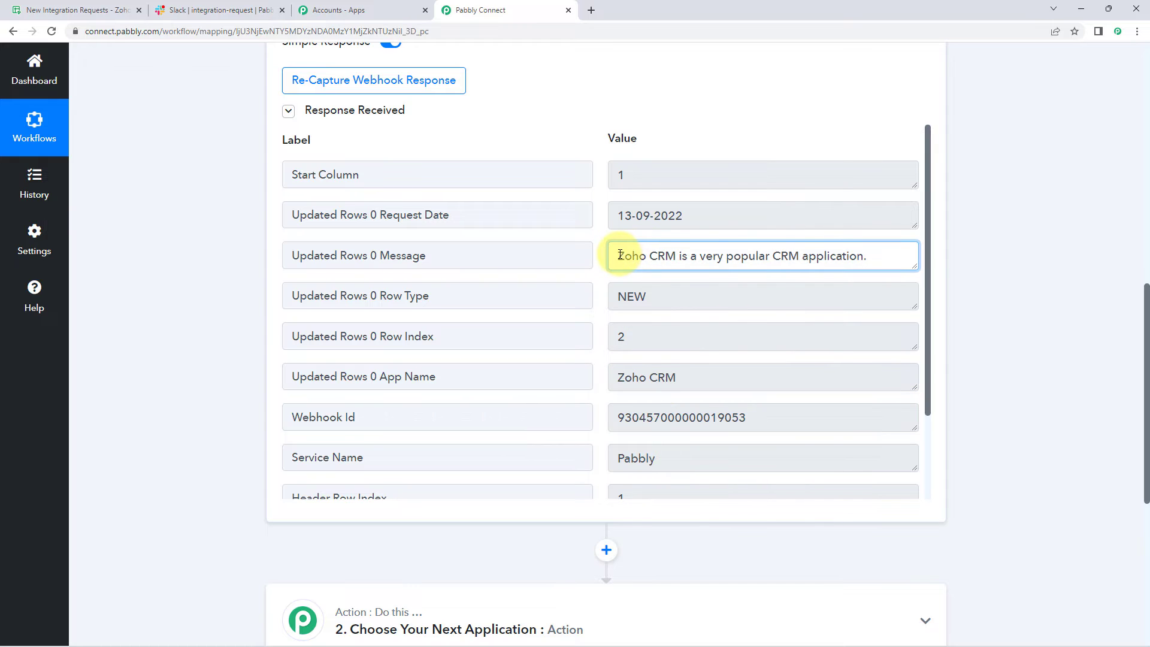
drag(620, 254, 892, 256)
click(84, 10)
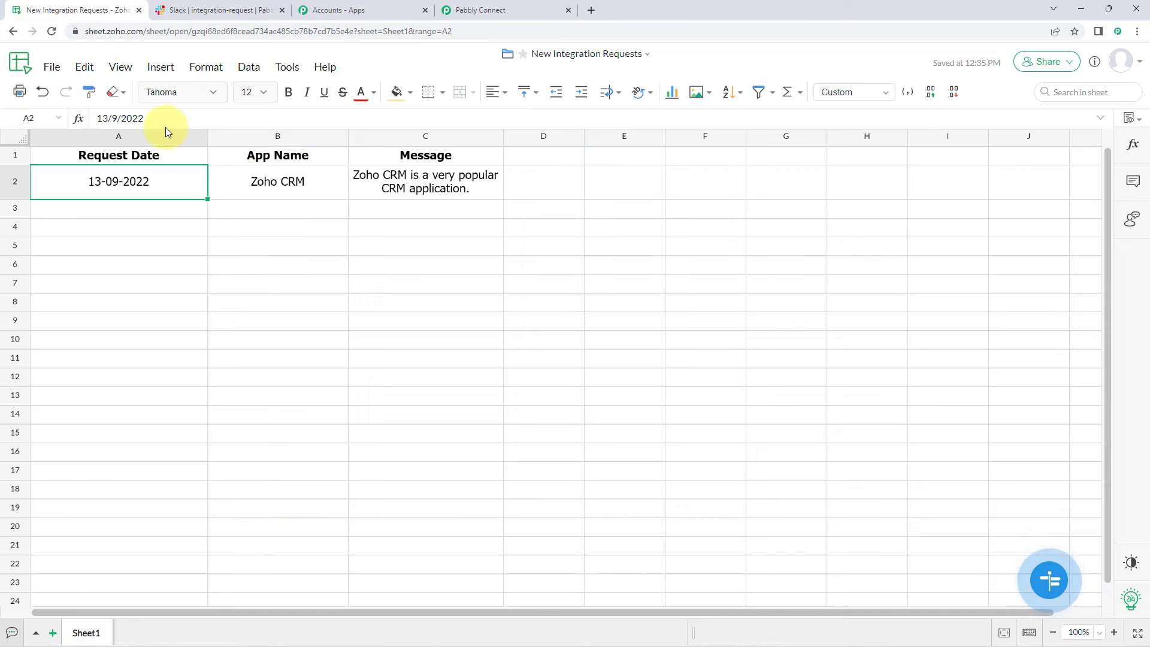
Review the data in row 2 of the spreadsheet and return to the captured trigger response in Pabbly Connect.
drag(116, 180, 690, 196)
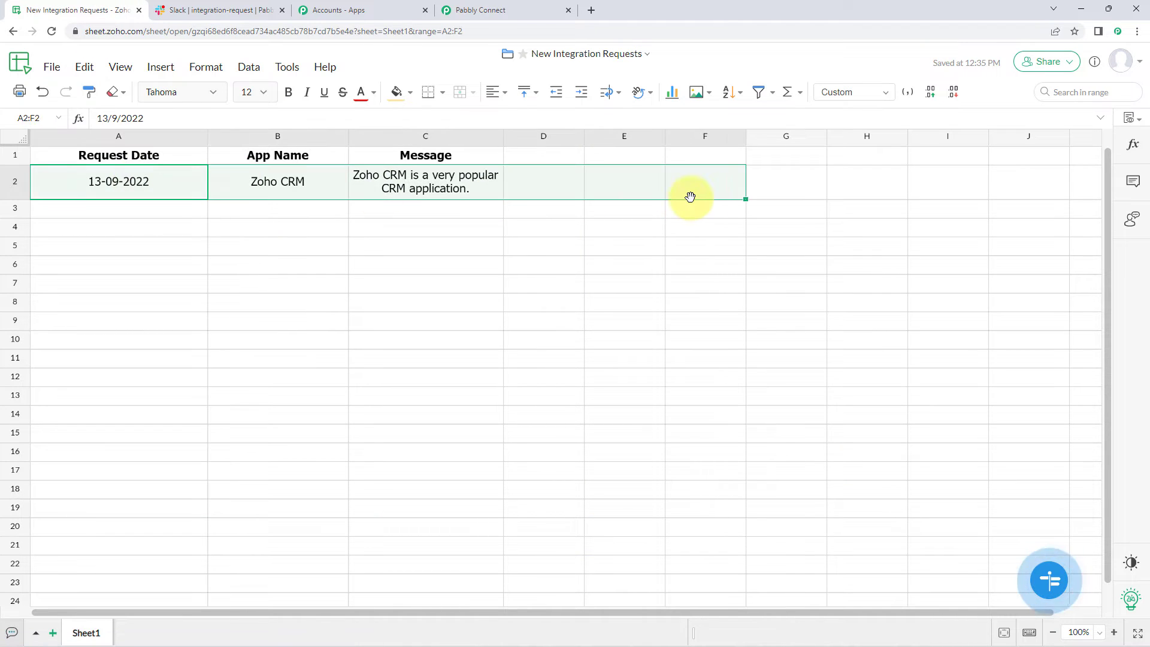
click(455, 10)
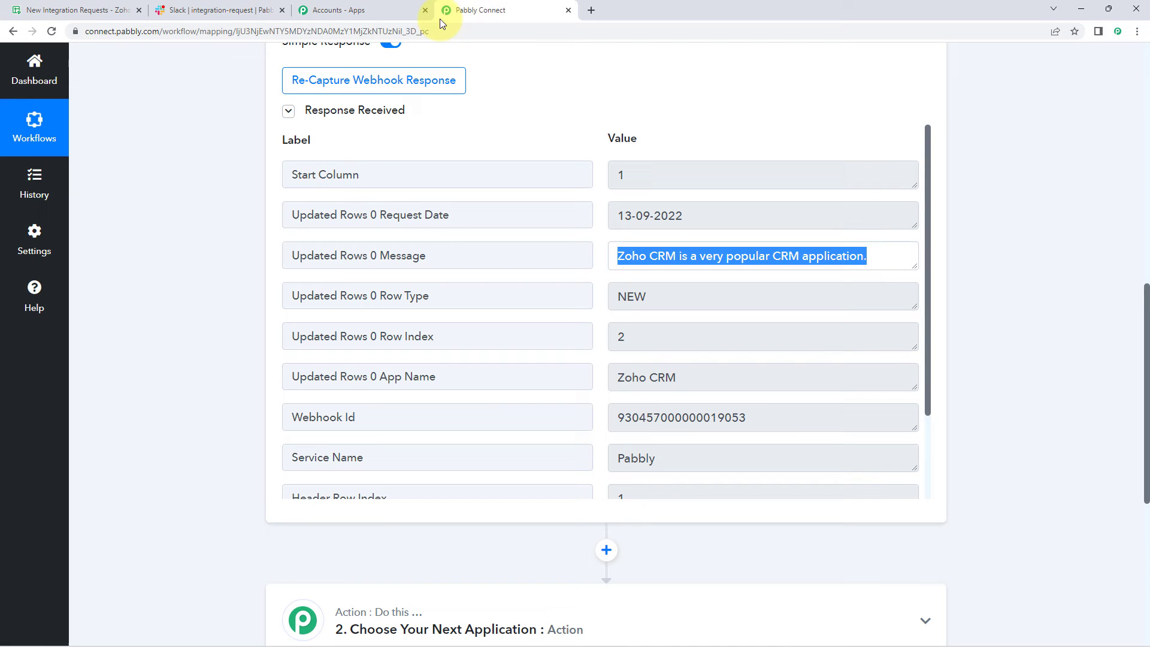
click(231, 247)
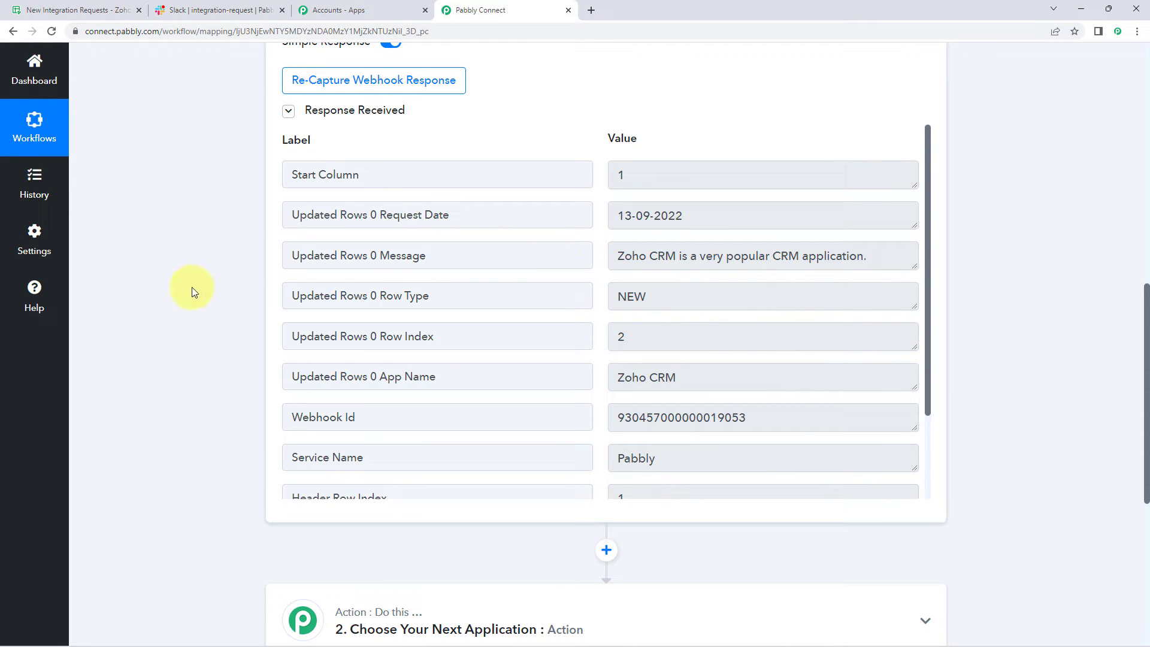
Set the workflow's action app to Slack with Send Channel Message as the action event.
scroll(192, 292, down, 6)
click(476, 275)
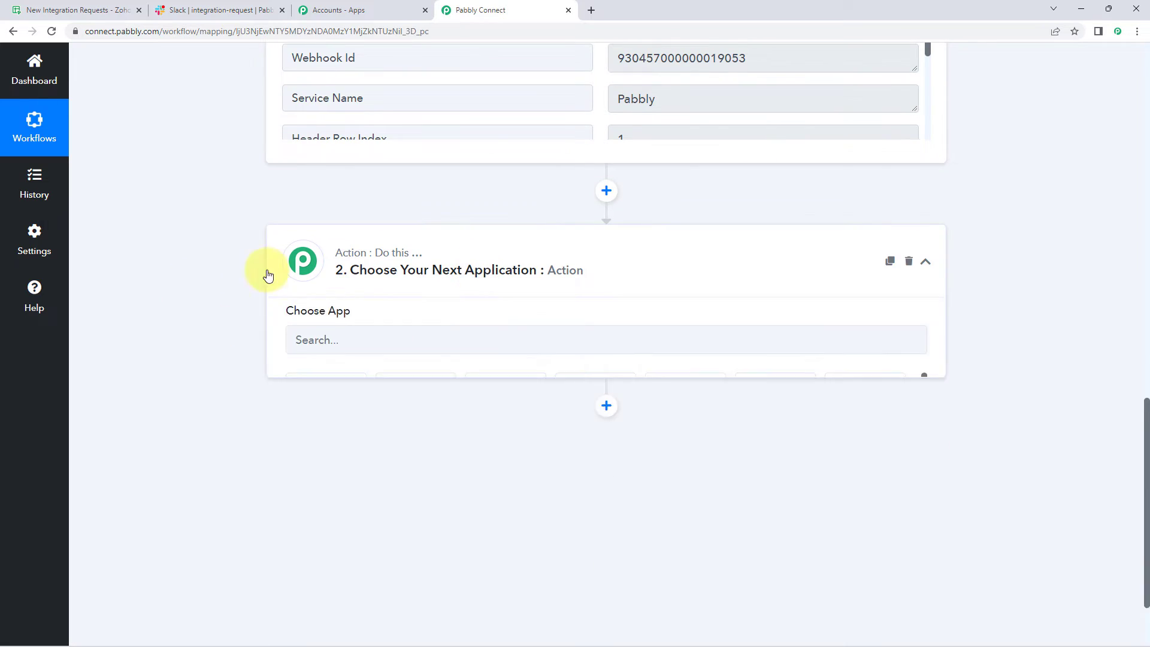
scroll(282, 280, down, 1)
click(304, 290)
text(Slack)
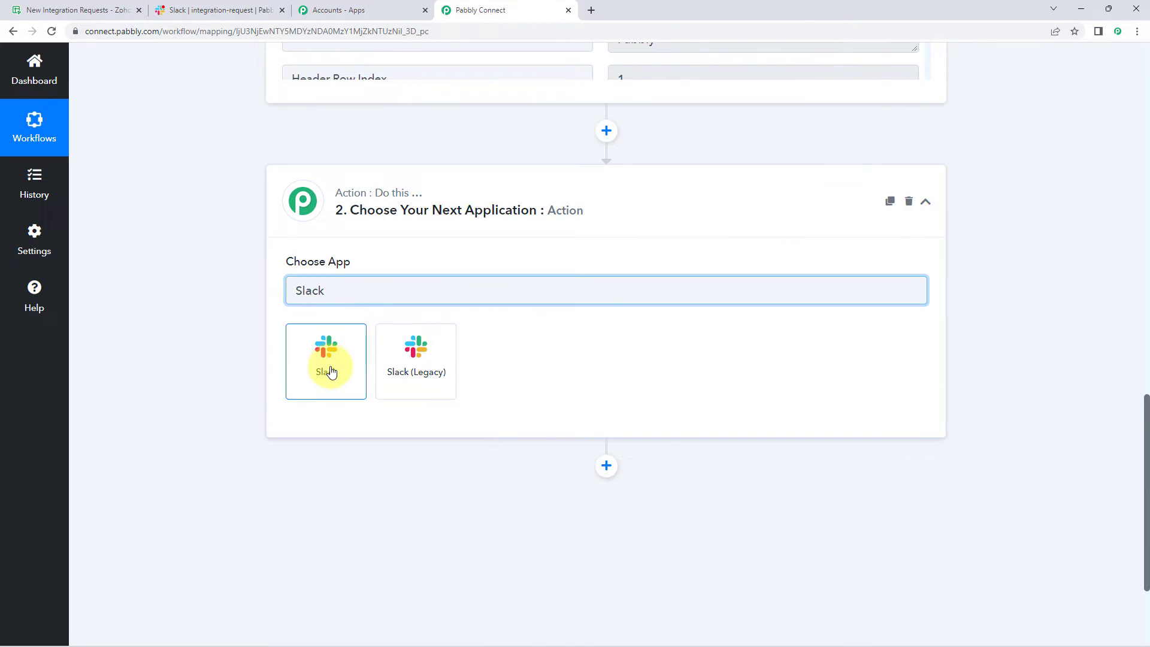
click(329, 370)
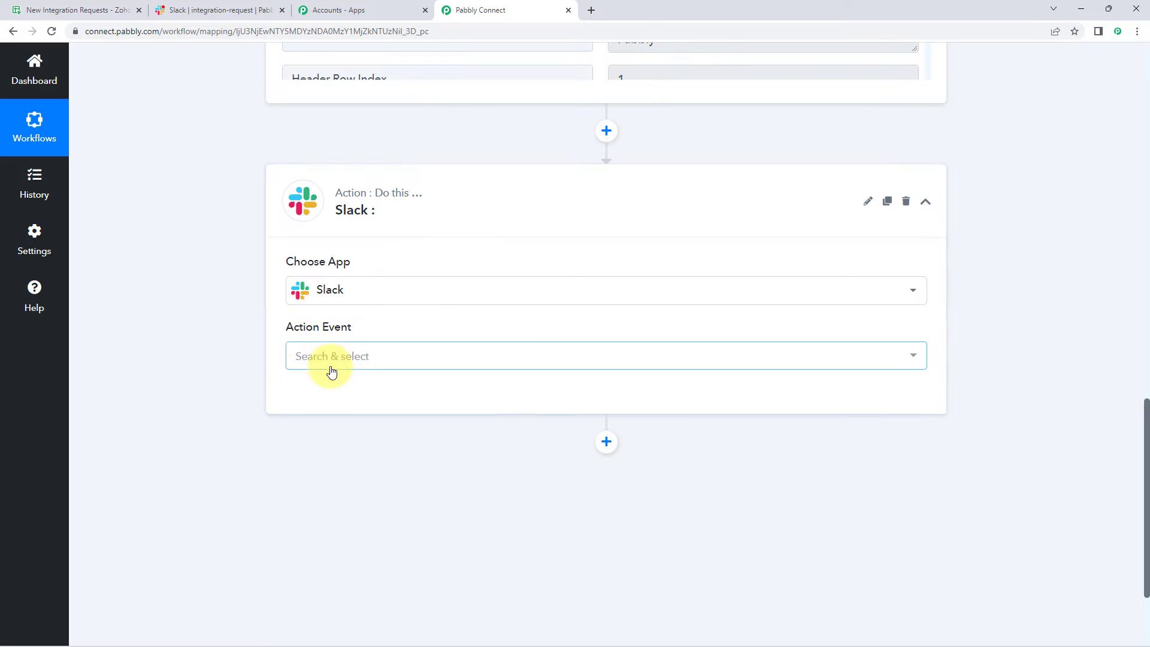
click(399, 356)
scroll(254, 348, down, 1)
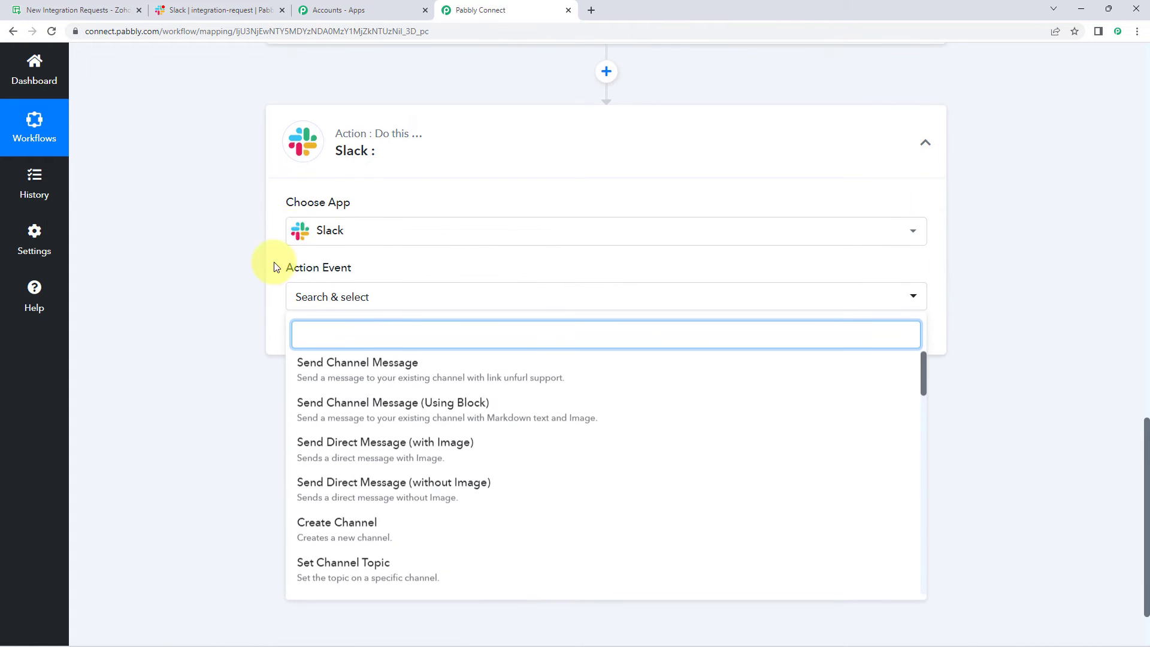
click(408, 383)
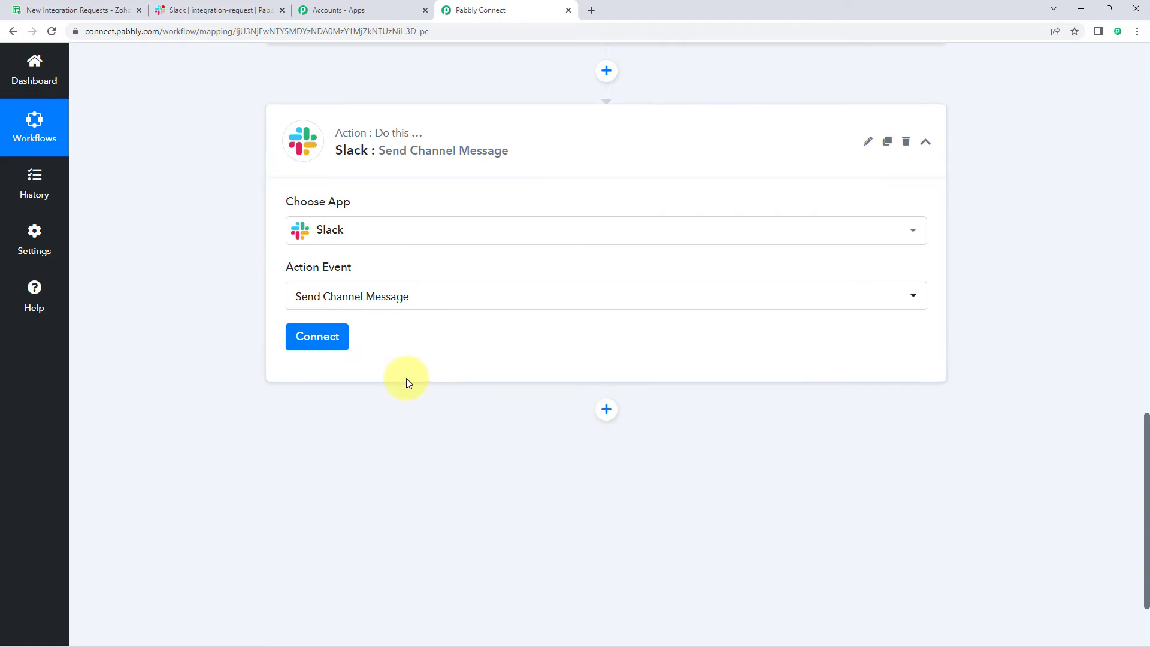
Start a new Slack connection for the action step with "bot" as the token type.
click(334, 342)
click(532, 199)
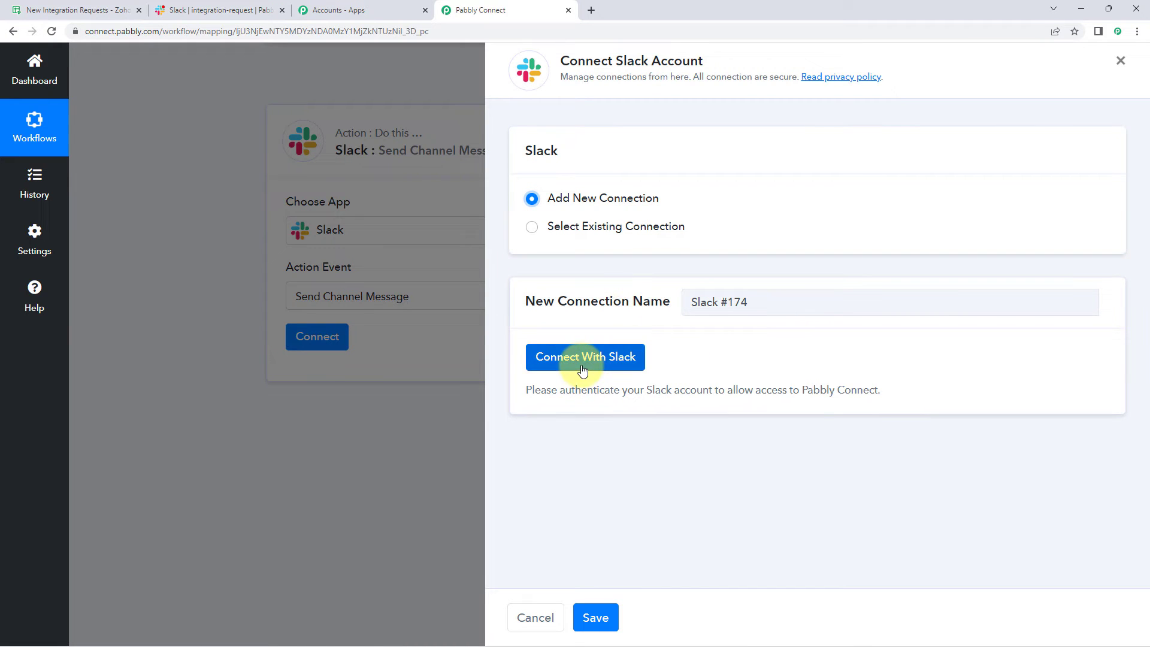
click(560, 363)
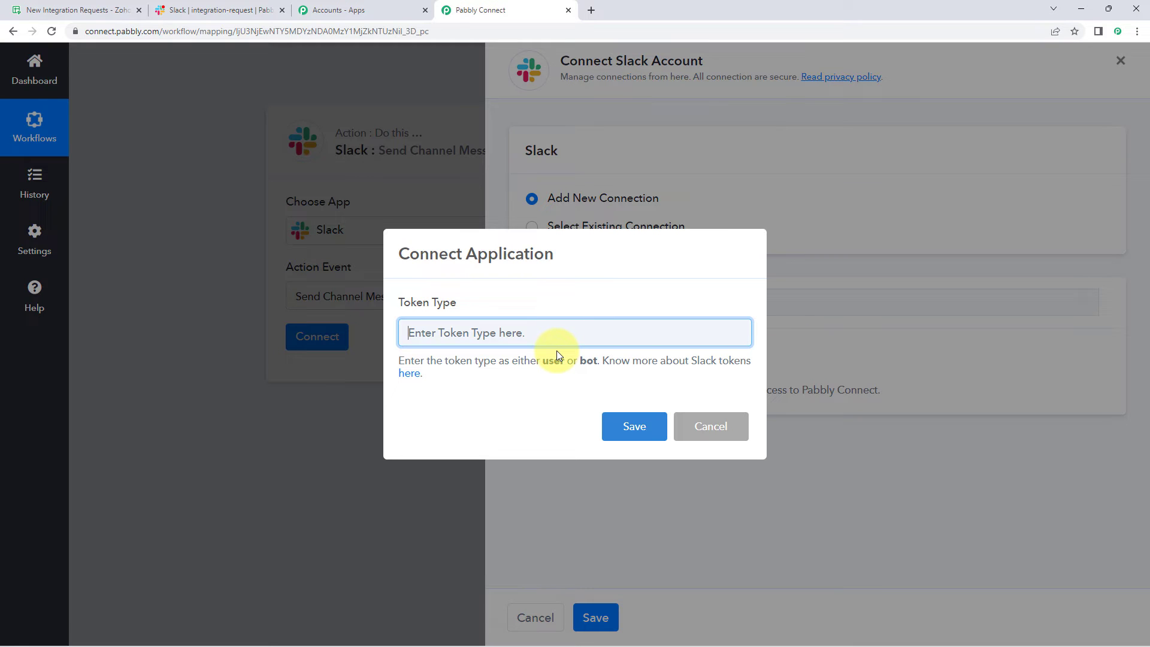
text(bot)
click(635, 428)
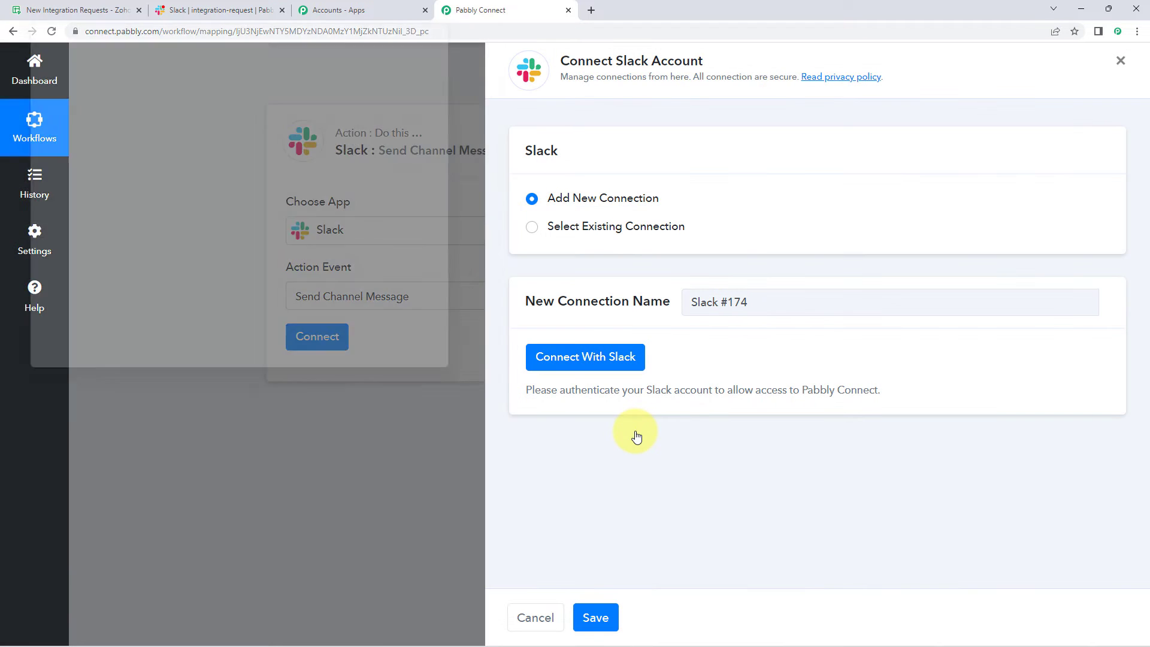
Check the workspace open in Slack, and allow Pabbly Connect to access the Pabbly Connect Slack workspace.
drag(322, 11, 321, 53)
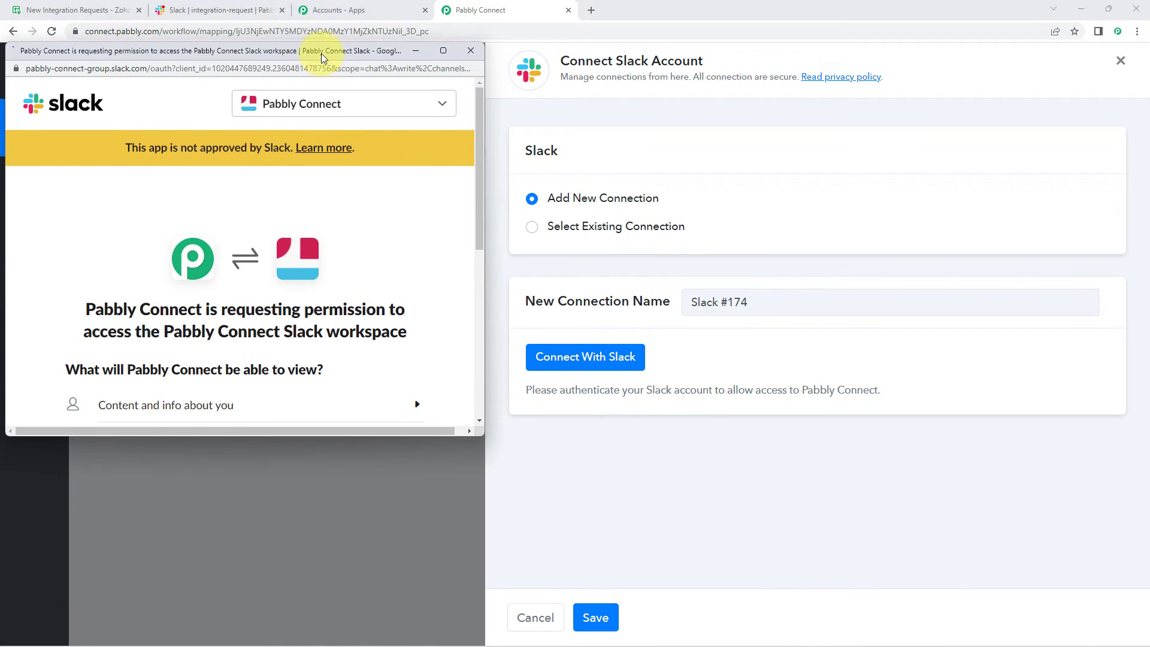
click(263, 10)
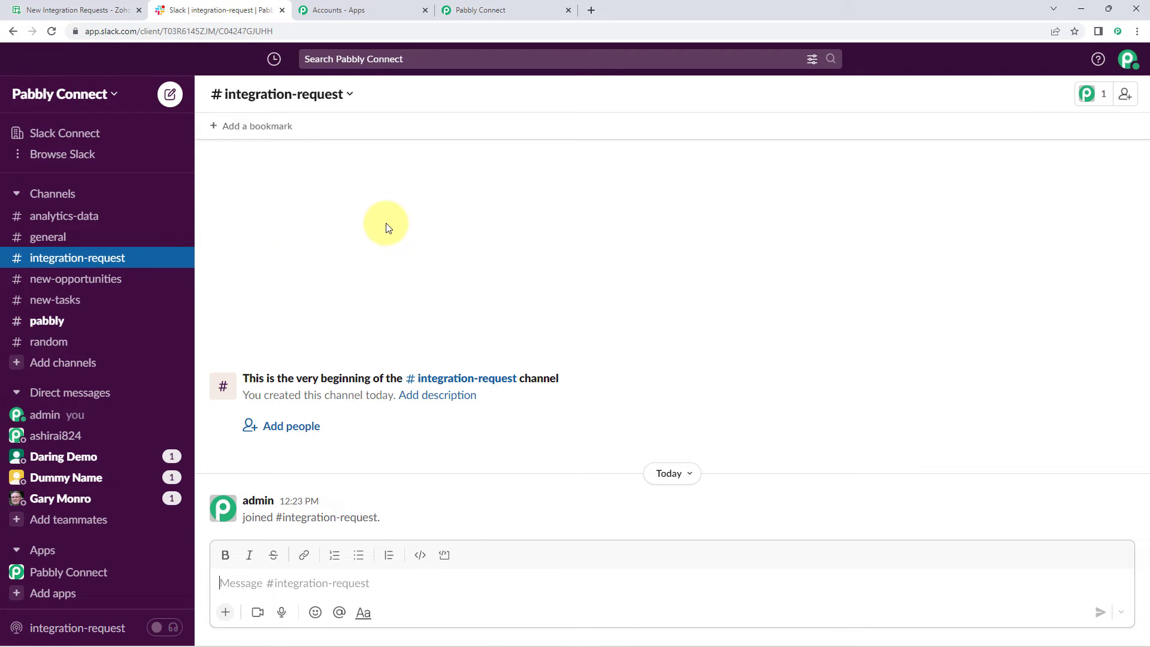
click(480, 11)
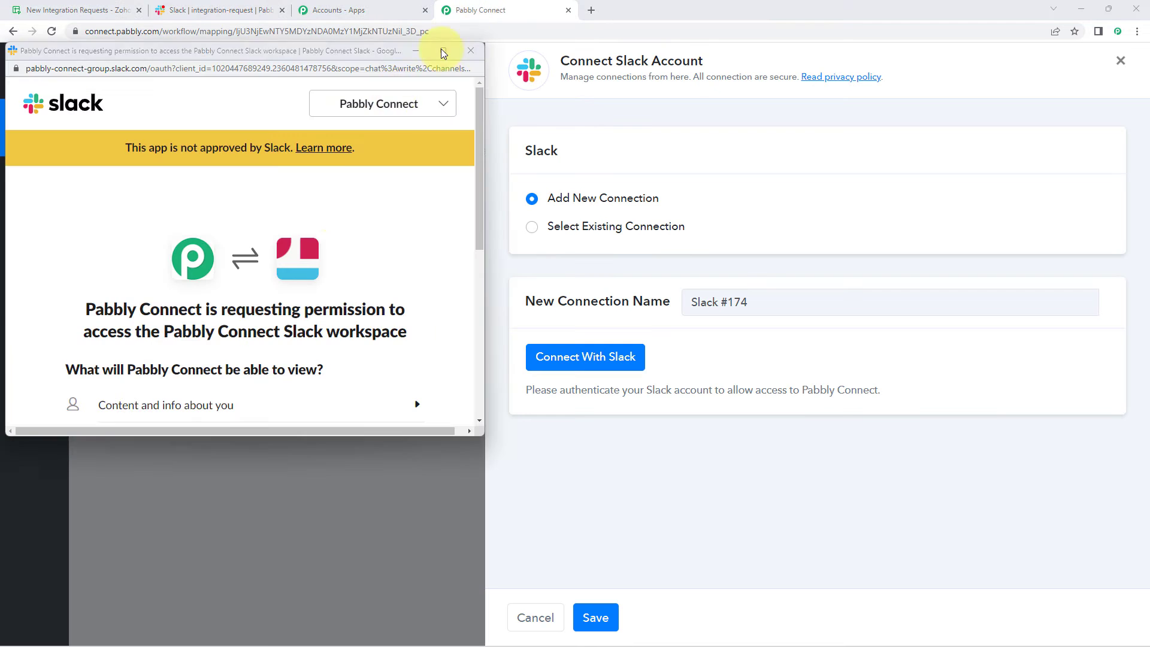
scroll(442, 240, down, 7)
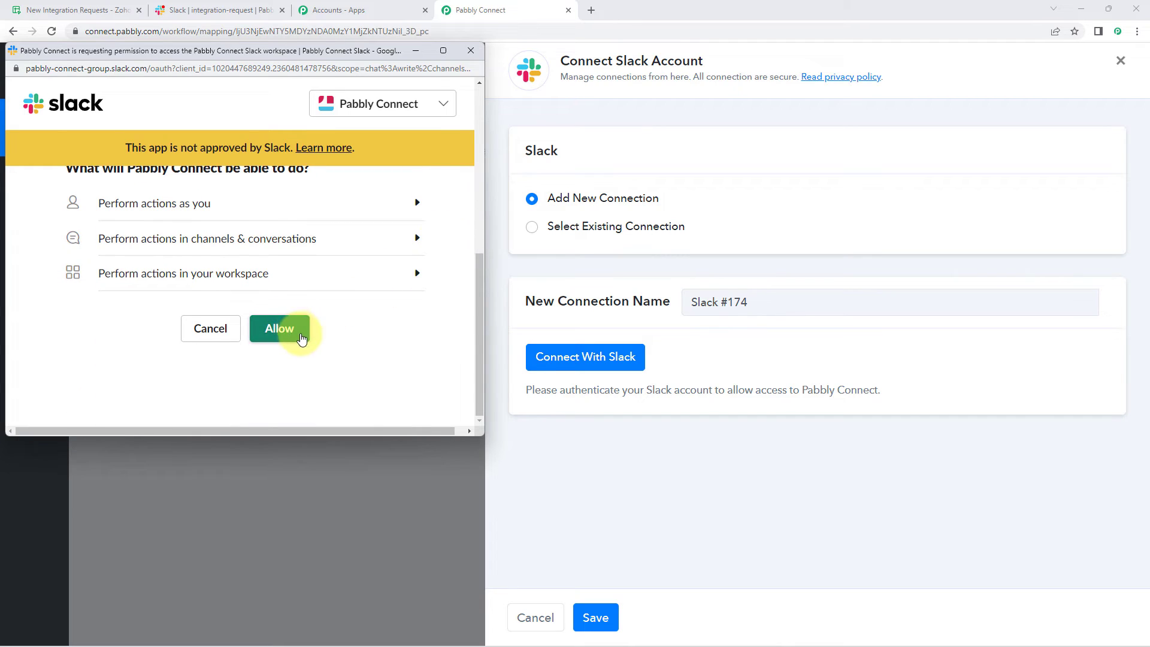
click(298, 333)
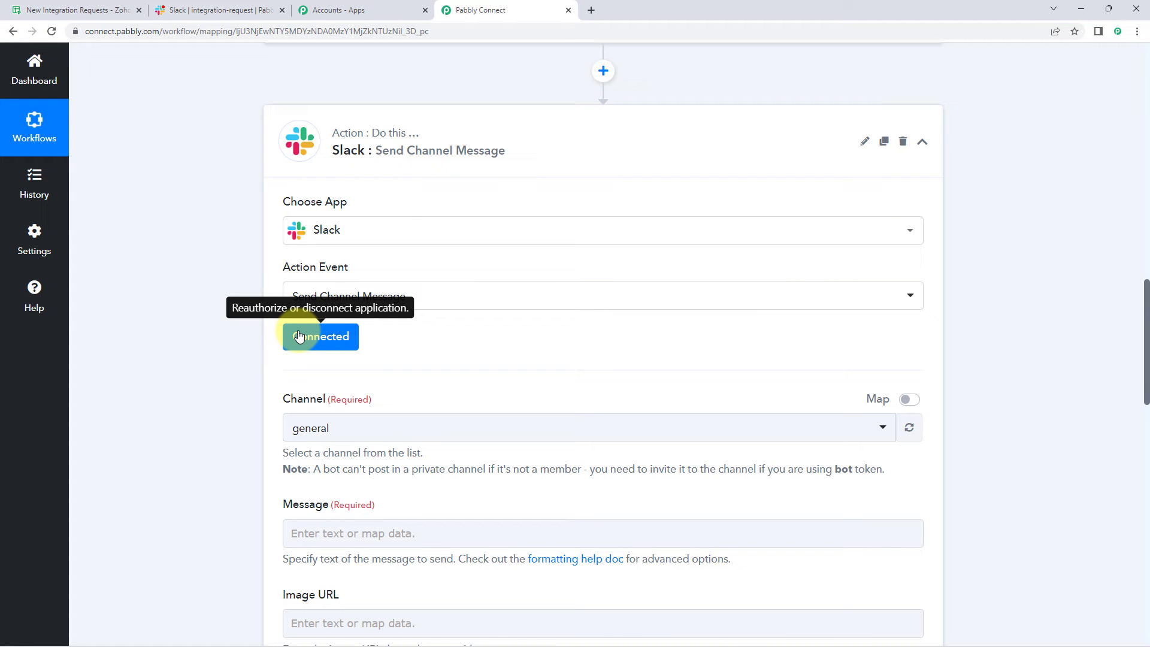
Check the channel name in Slack and set the action's channel to integration-request.
scroll(239, 325, down, 4)
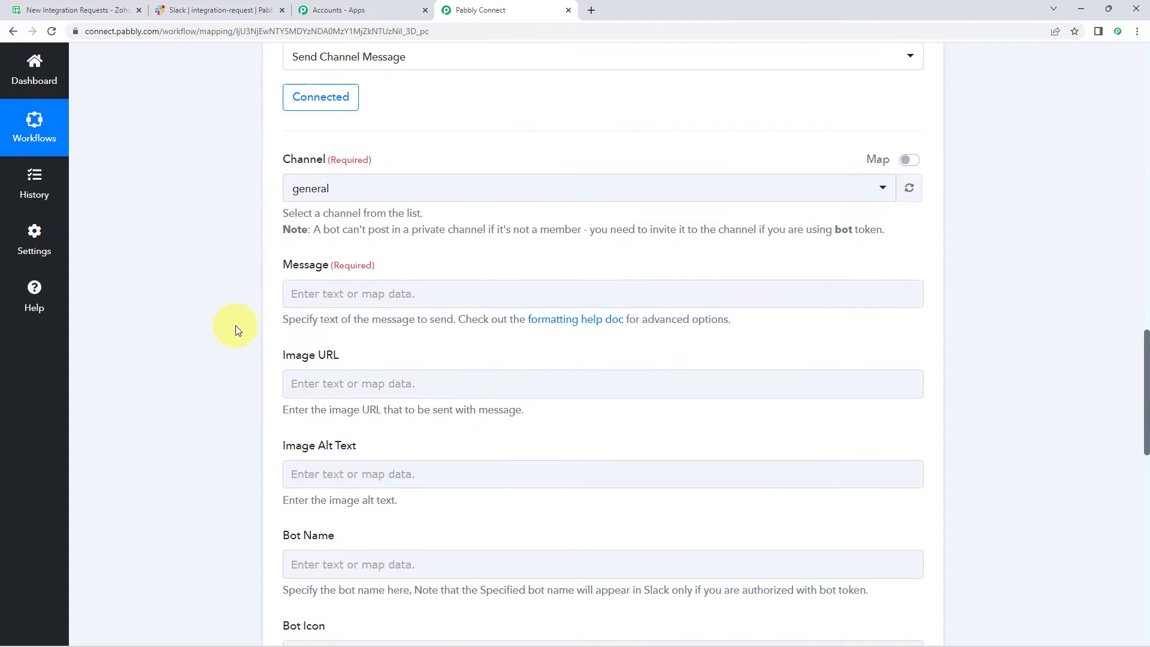
scroll(236, 325, down, 1)
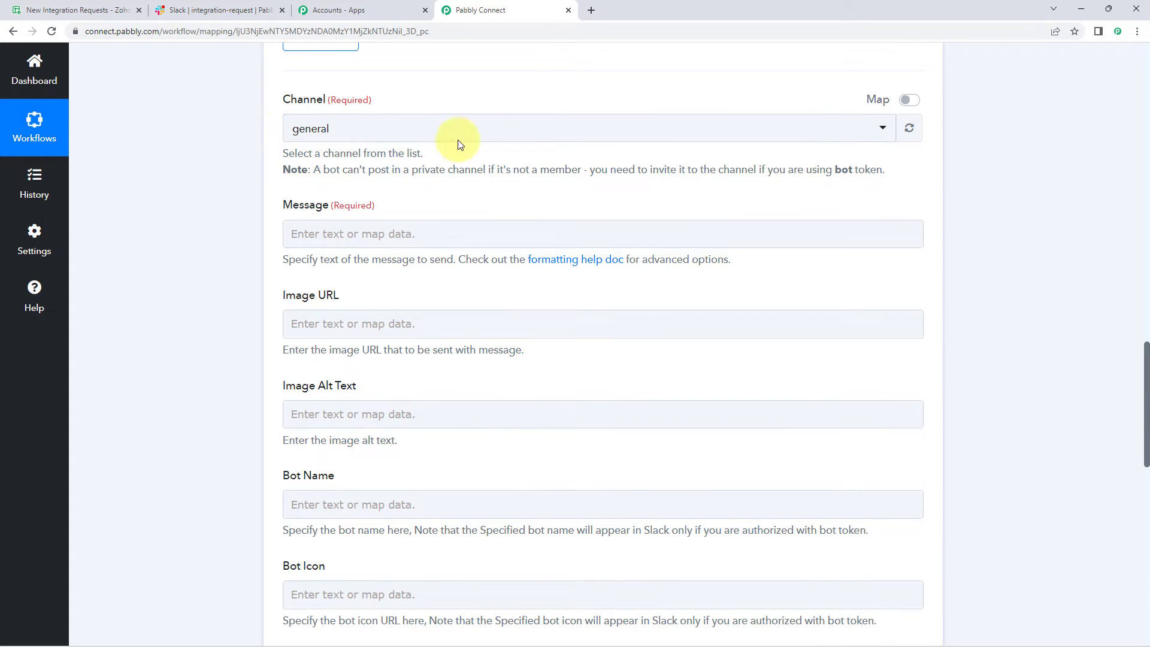
click(411, 134)
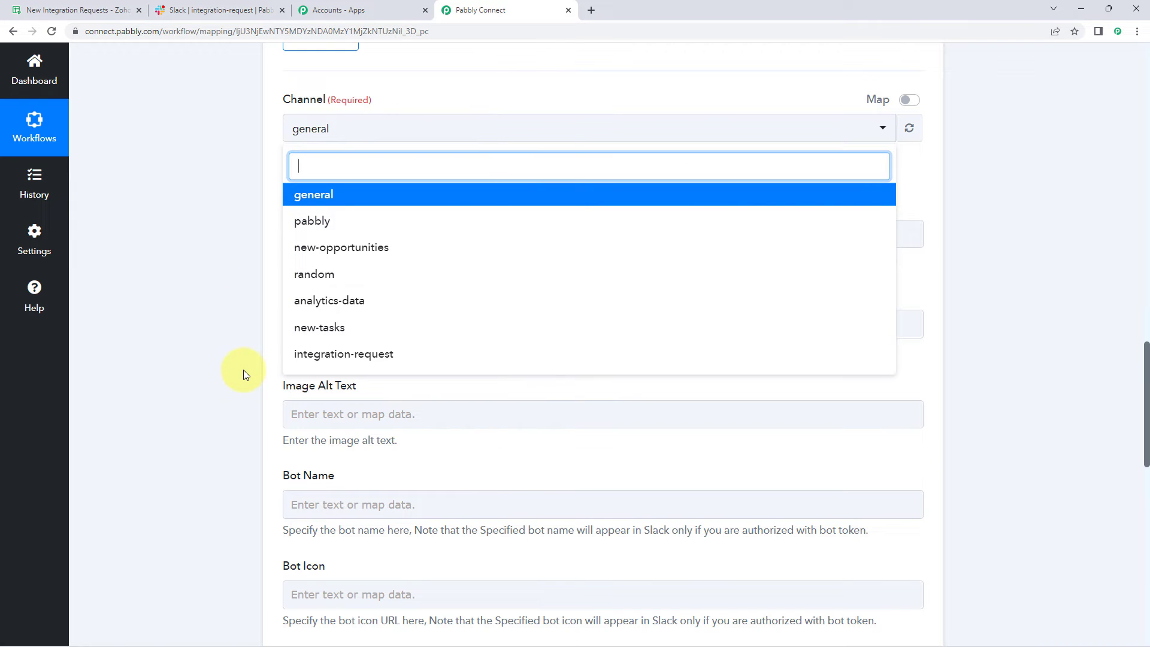
click(174, 10)
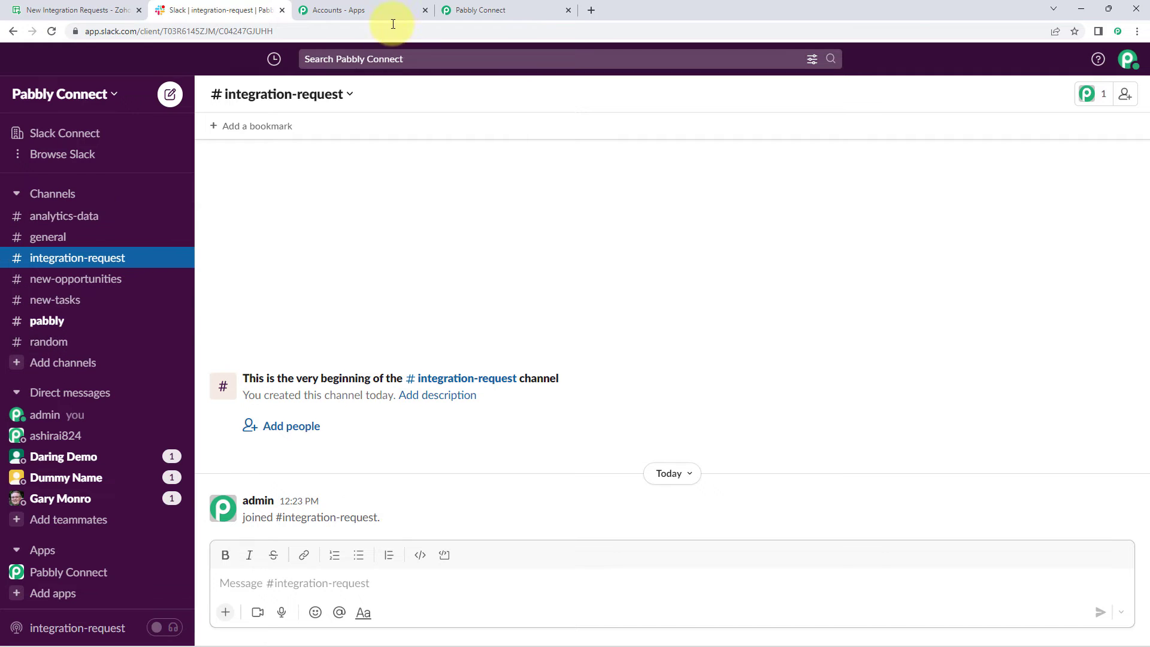
click(485, 10)
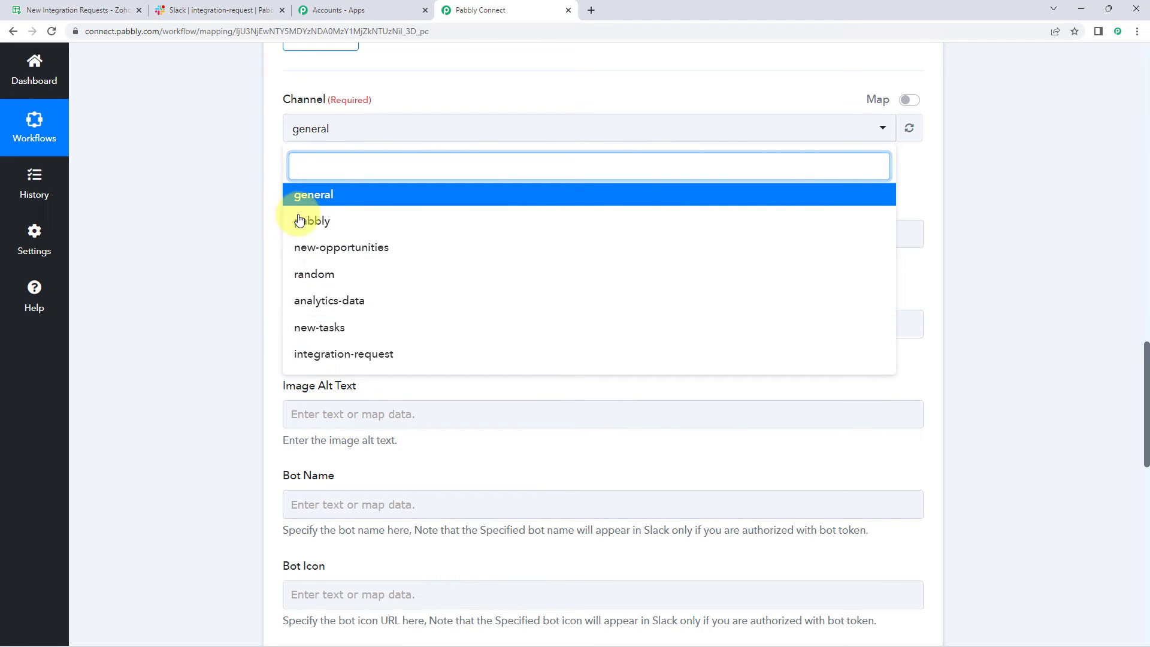
click(201, 9)
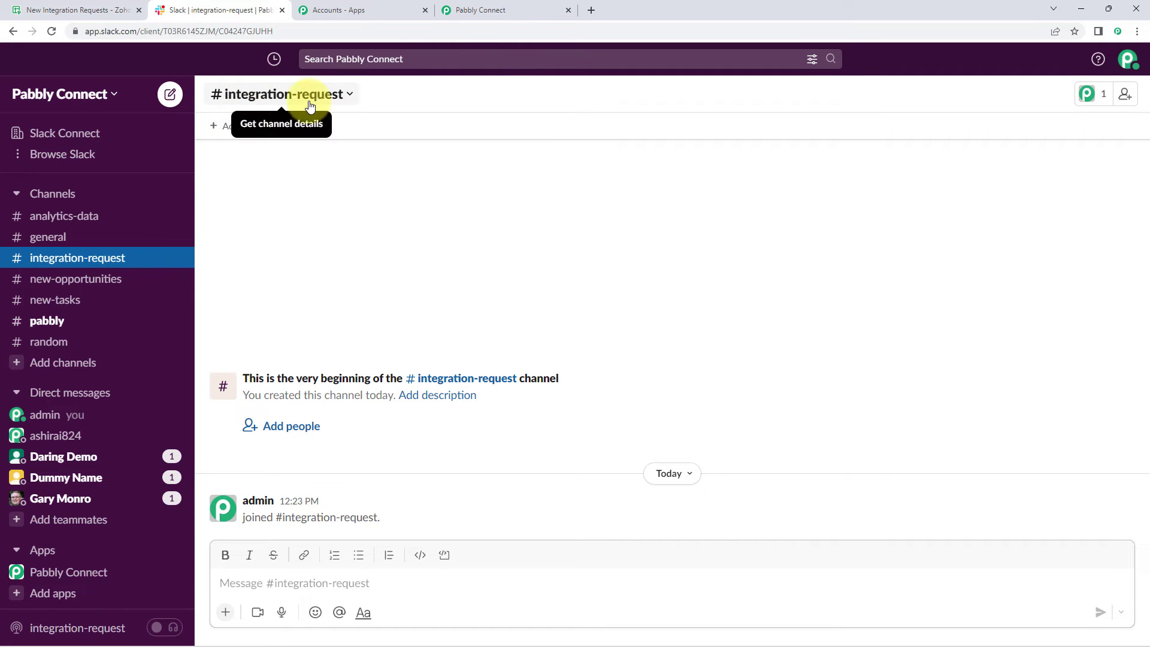
click(552, 9)
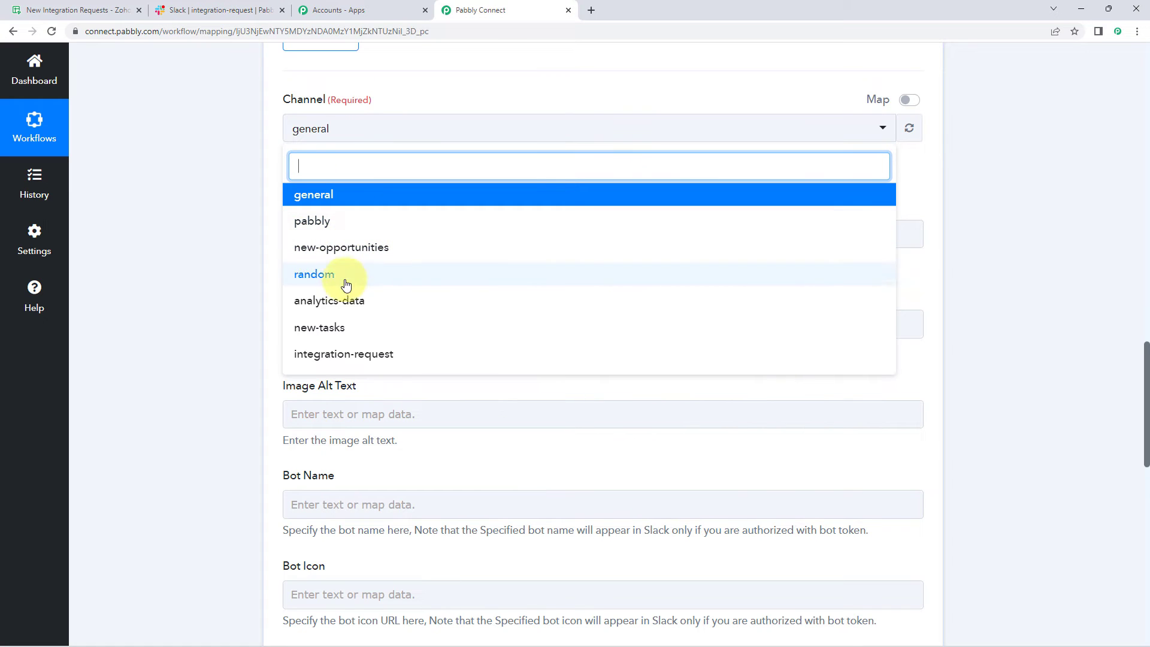
click(341, 355)
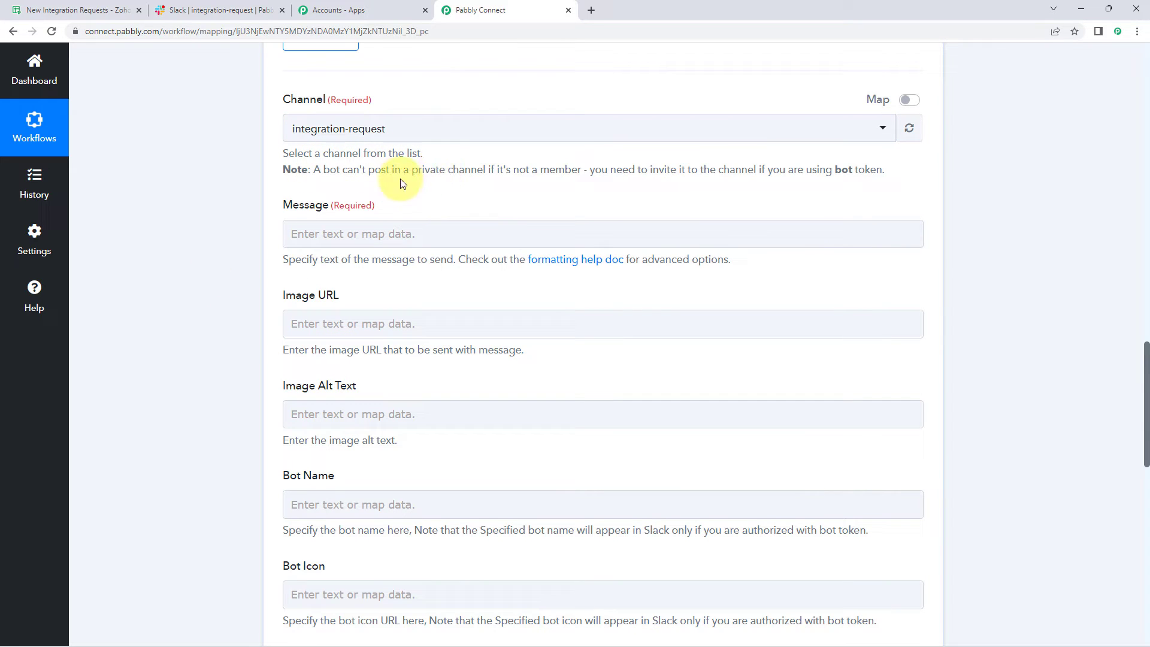
Begin the Slack message with "Hello Team," followed by a line break.
click(335, 228)
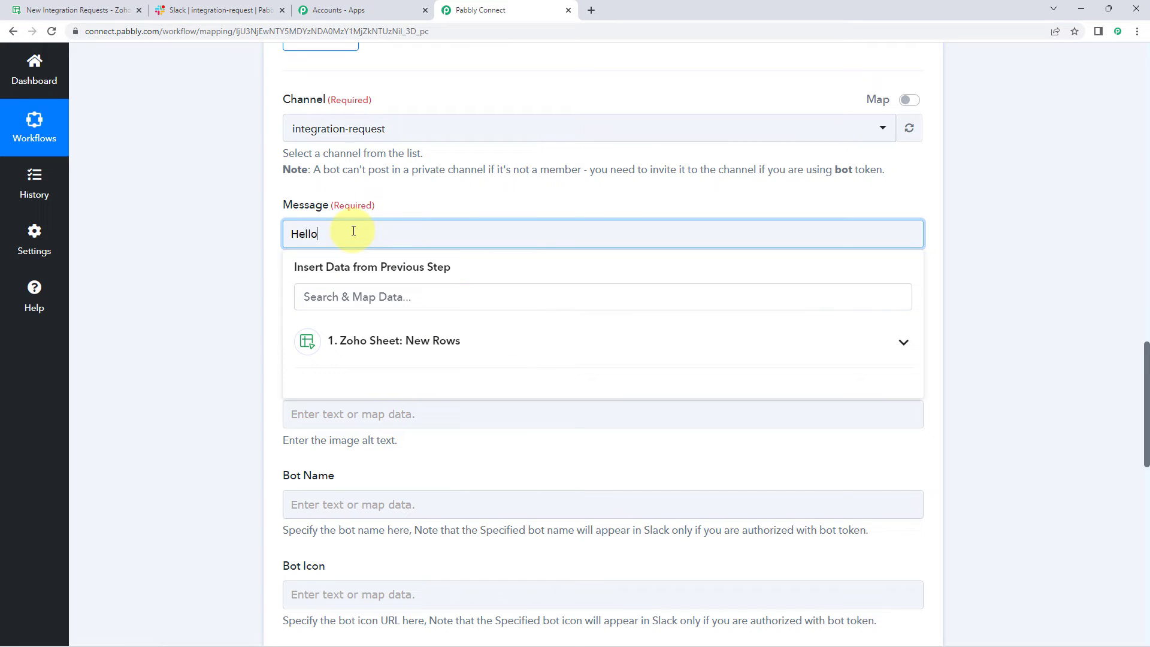
text(Hello Team,)
key(Return)
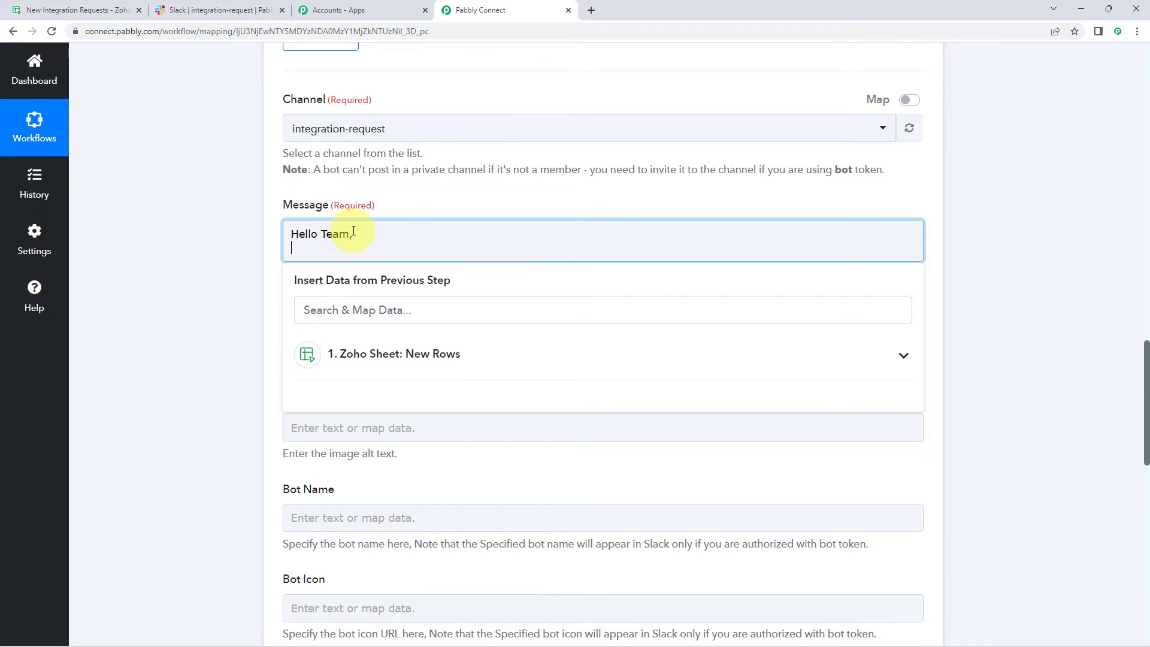
Examine the row 2 message in the spreadsheet and its matching Updated Rows 0 Message value in the trigger response.
click(119, 9)
click(424, 186)
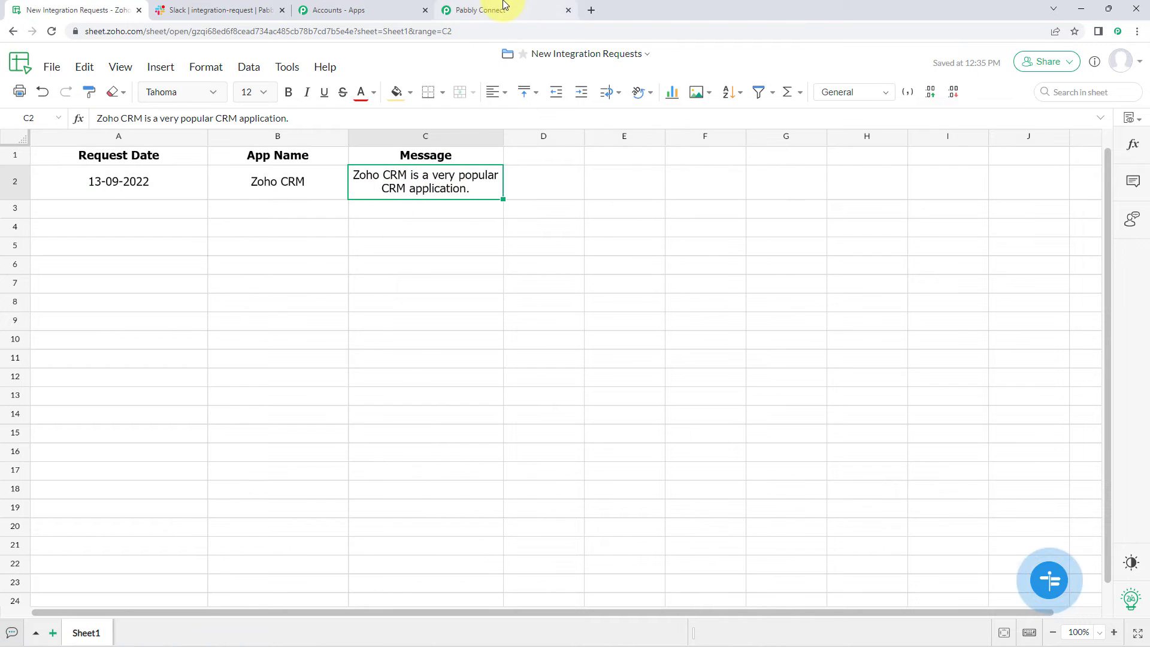
click(476, 10)
scroll(484, 220, up, 5)
scroll(484, 219, up, 8)
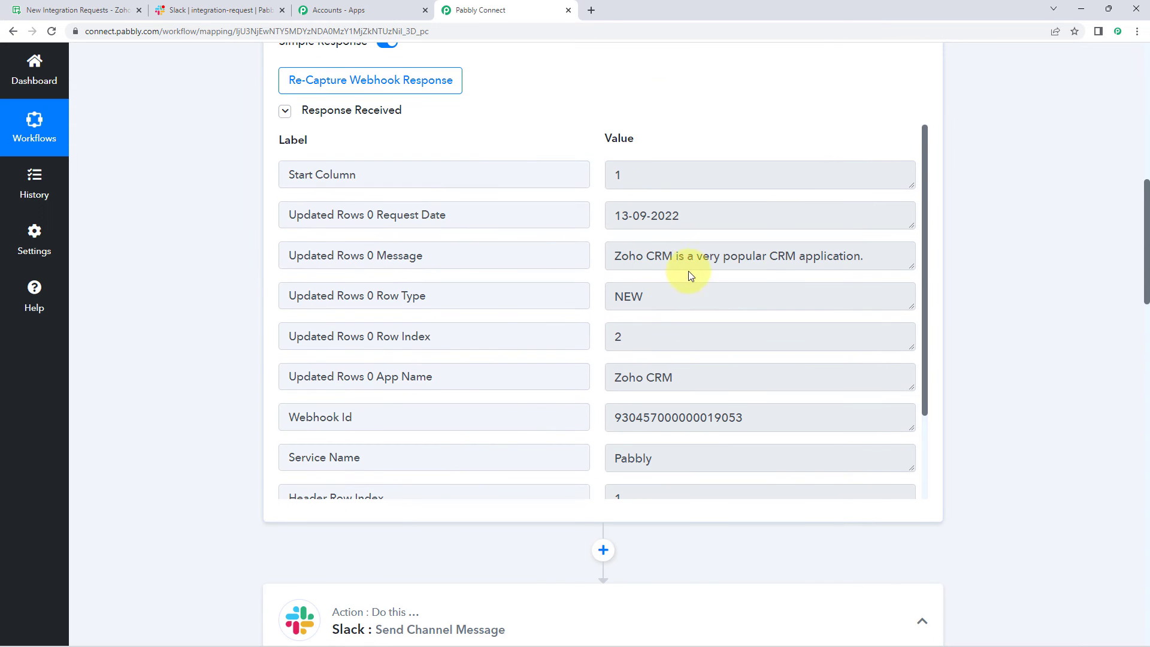
drag(893, 260, 586, 257)
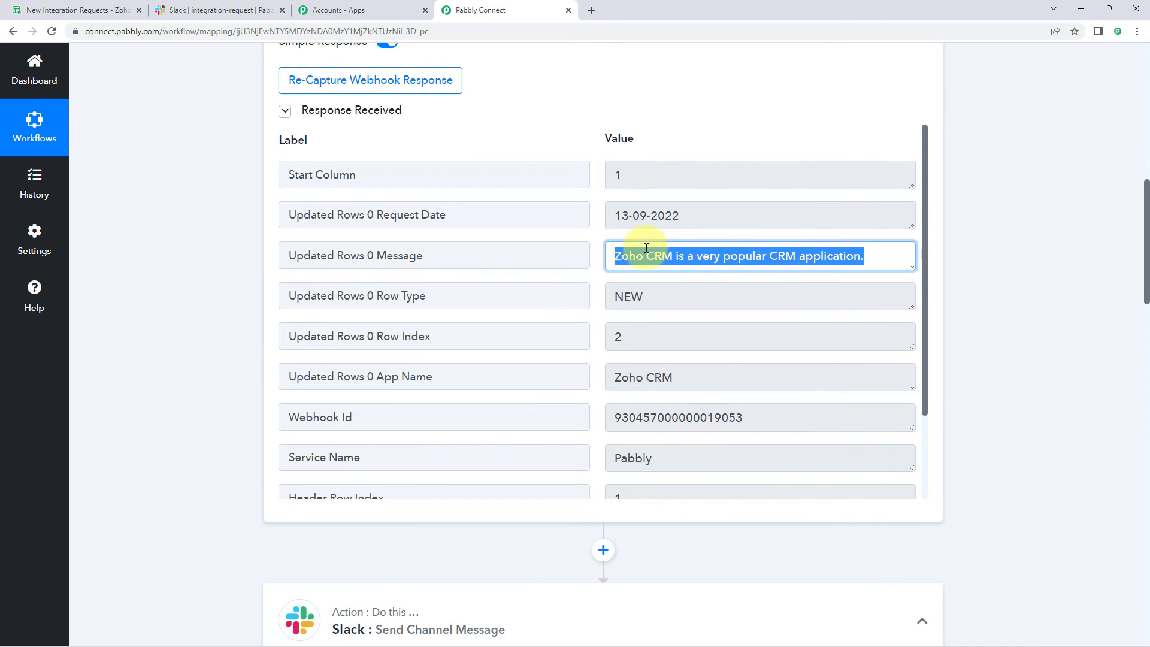
click(888, 260)
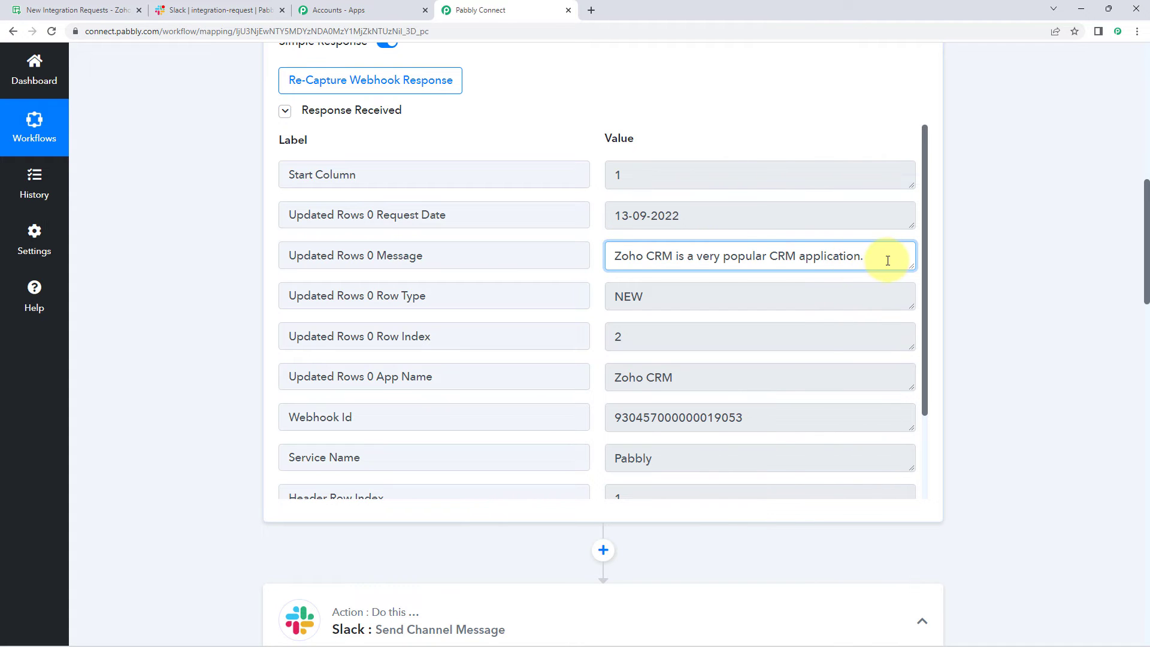
drag(885, 259, 334, 244)
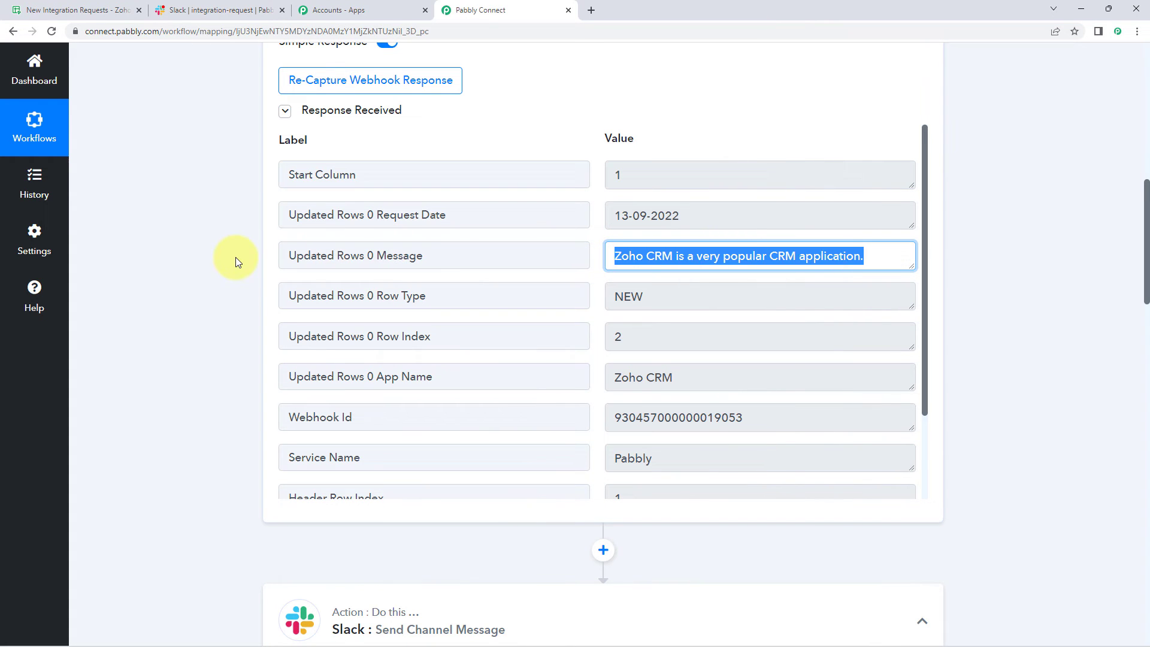
scroll(236, 257, down, 5)
scroll(235, 257, down, 6)
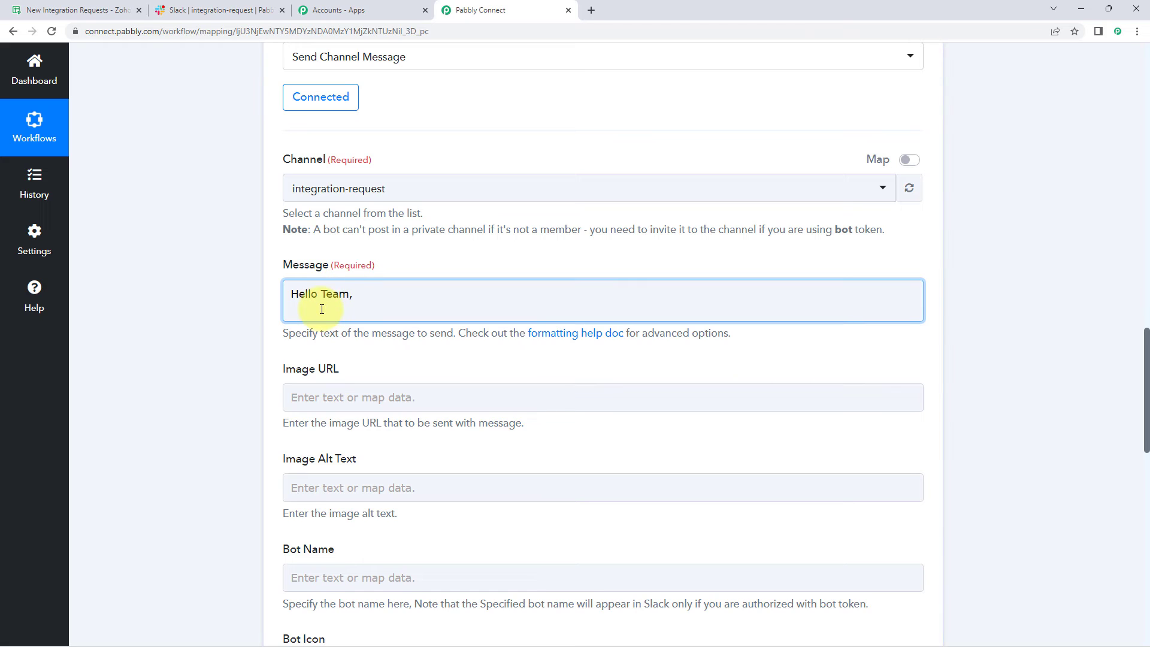
Add the trigger's Updated Rows 0 Message field on the line below "Hello Team," in the Slack message.
click(318, 308)
click(371, 299)
key(Return)
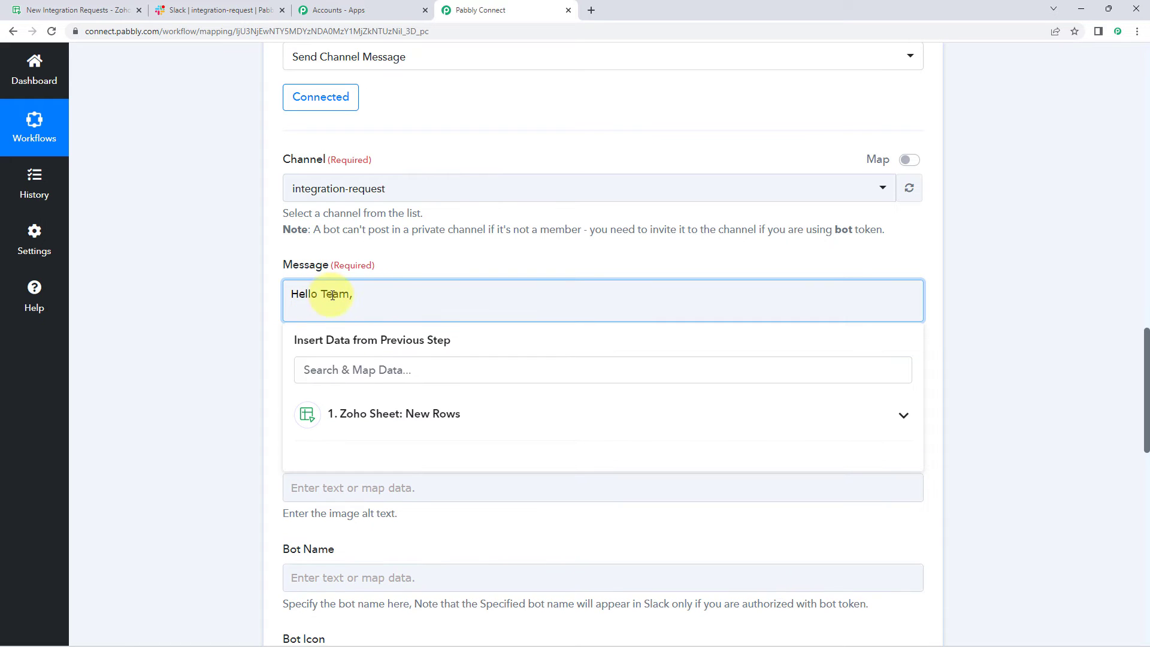
scroll(215, 276, down, 2)
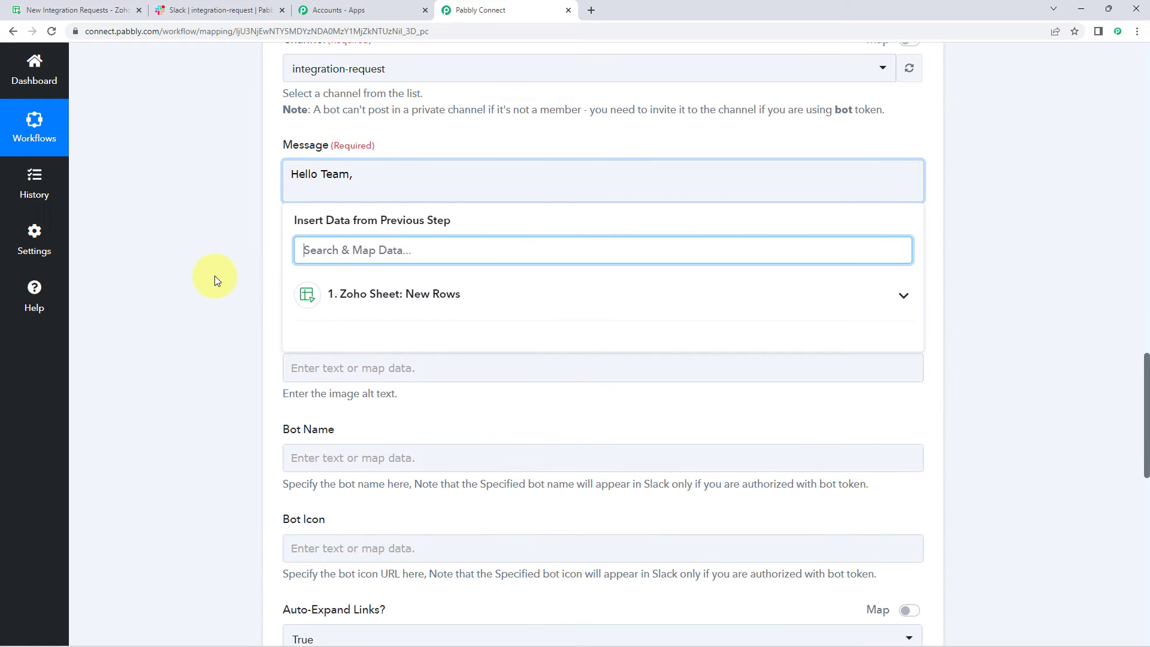
click(295, 188)
key(BackSpace)
key(Return)
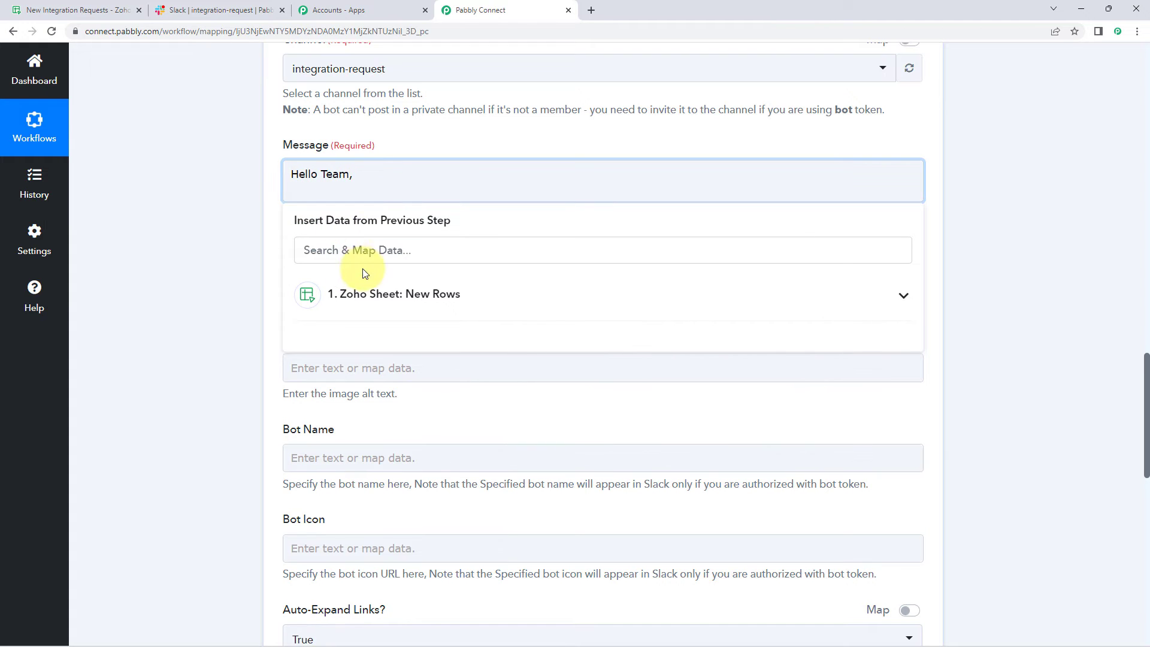
scroll(222, 308, down, 2)
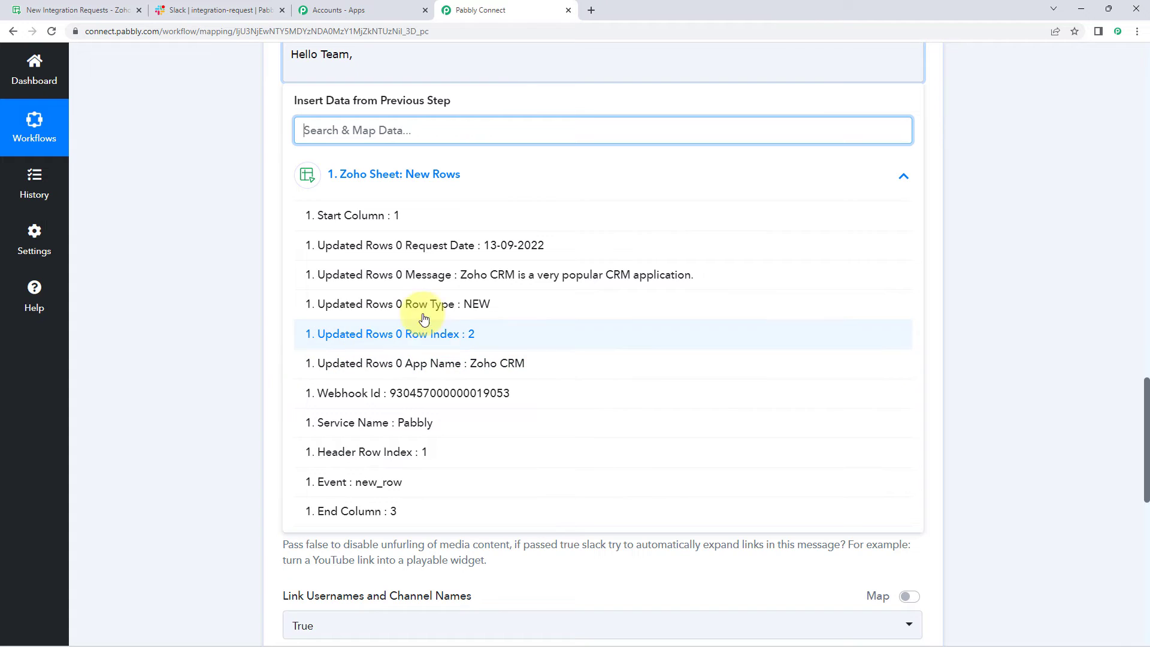
click(452, 276)
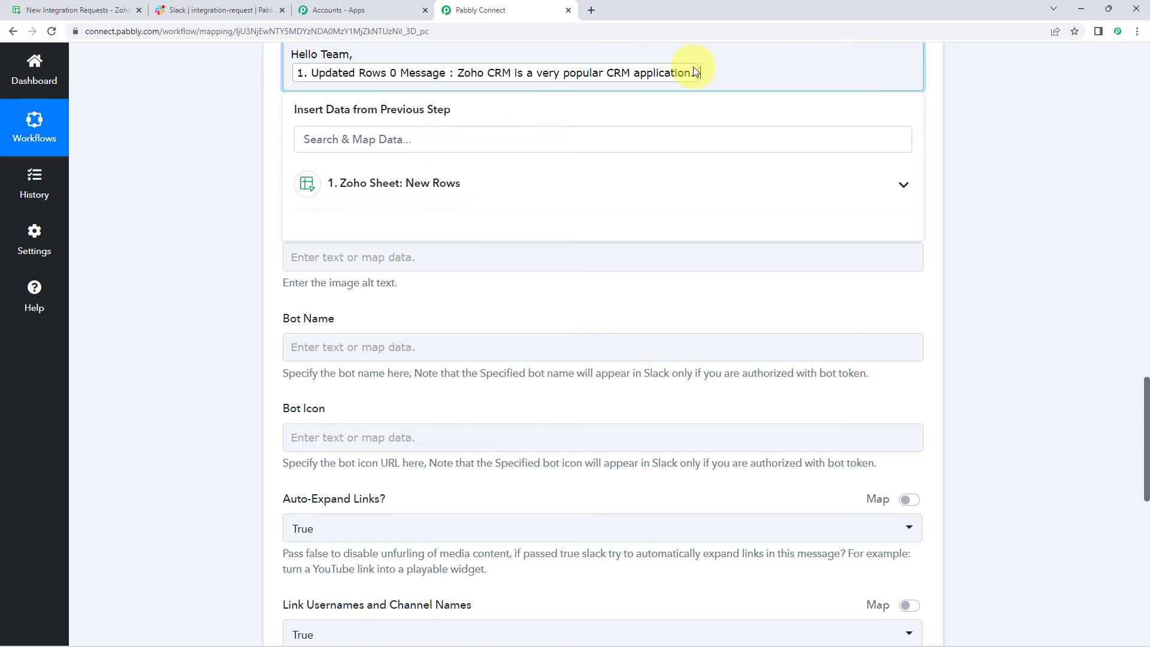
Add an "App Name:" line below the mapped message, and check the app name in the spreadsheet and the trigger response.
key(Return)
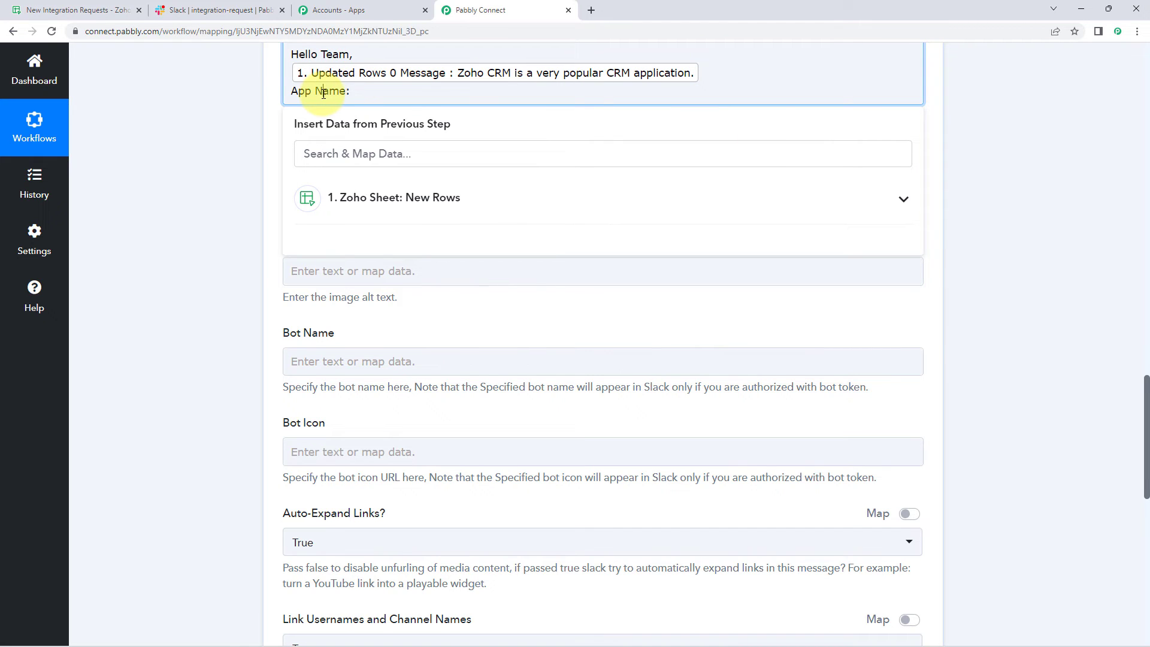
click(84, 10)
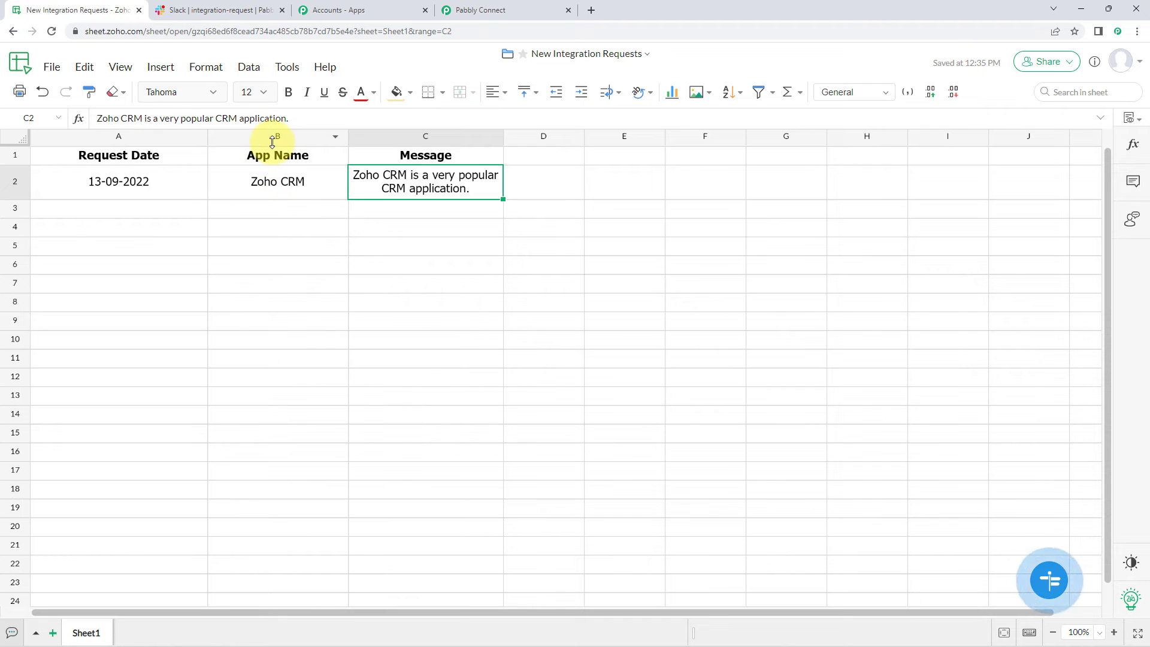
click(480, 10)
scroll(600, 210, up, 10)
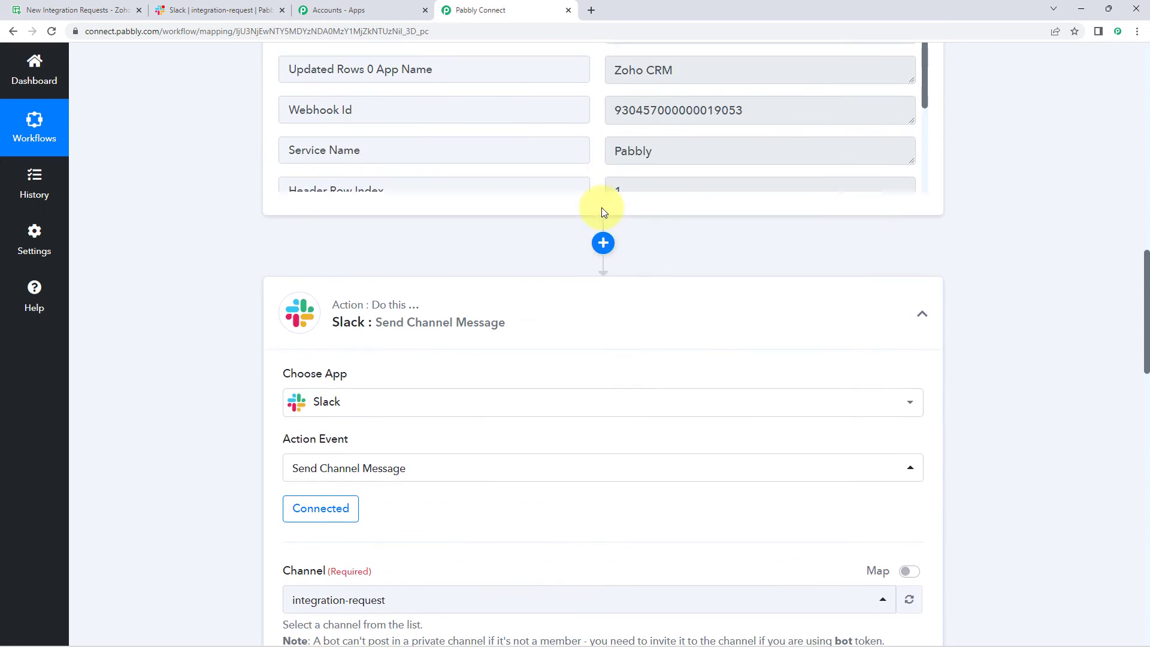
scroll(601, 207, up, 5)
drag(694, 384, 617, 377)
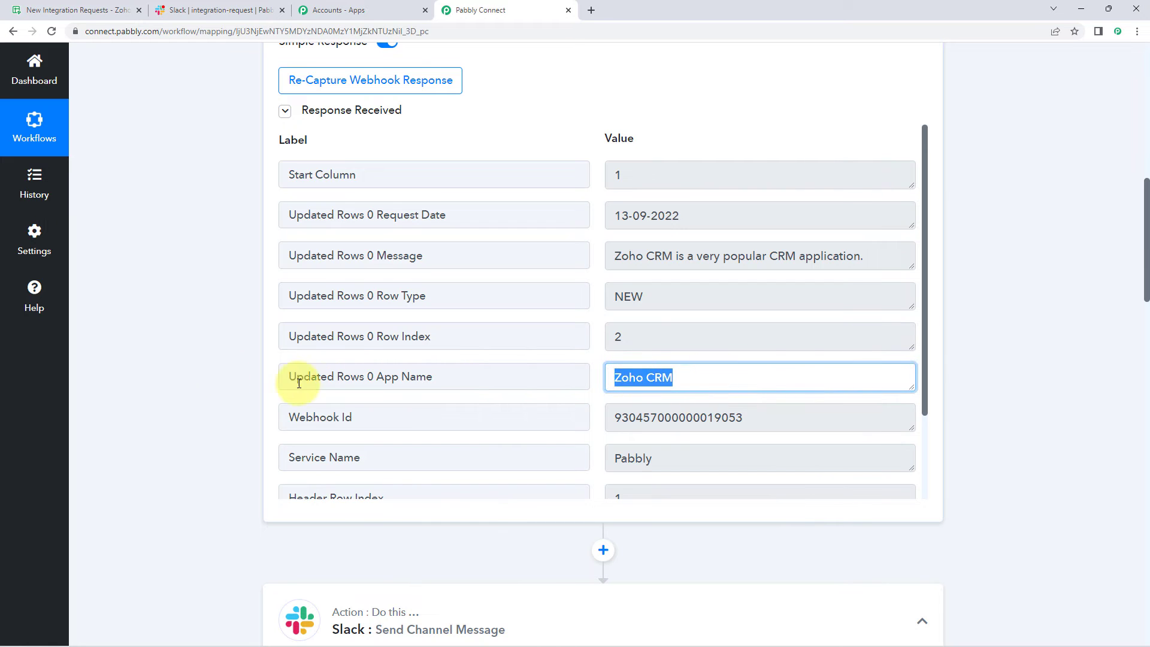
Map the trigger's Updated Rows 0 App Name field after the "App Name:" label in the Slack message.
scroll(179, 366, down, 6)
scroll(193, 348, down, 7)
click(371, 267)
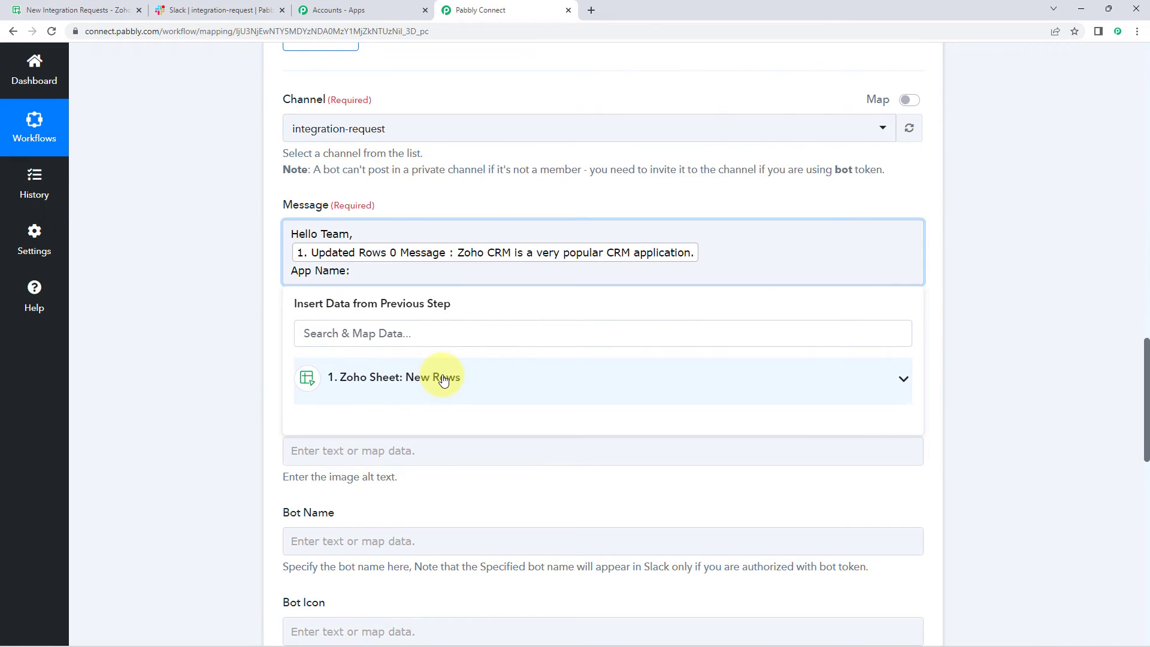
click(444, 379)
scroll(437, 426, down, 3)
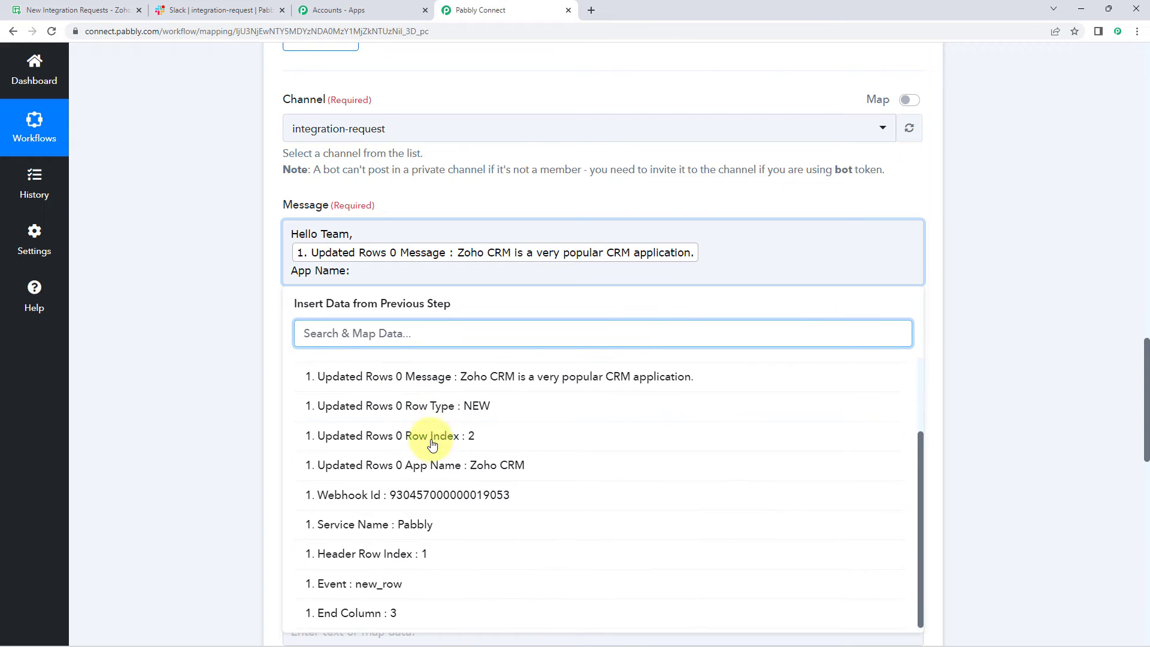
click(450, 475)
Add a "Request Date:" line to the Slack message and map Updated Rows 0 Request Date after it.
key(Return)
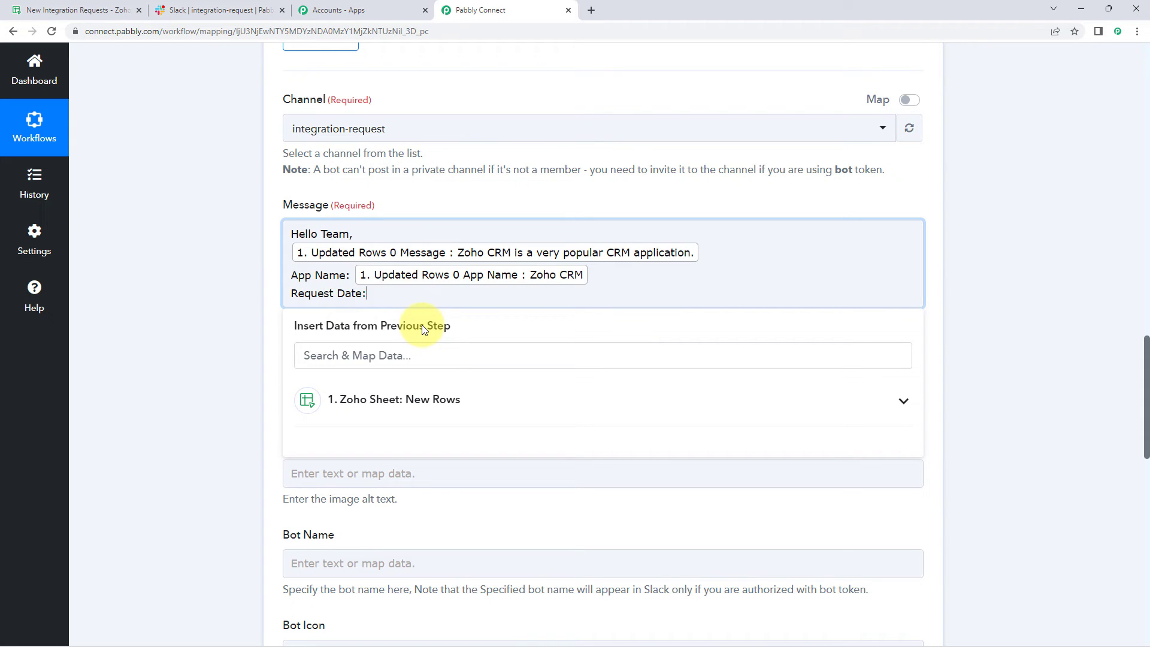
click(443, 400)
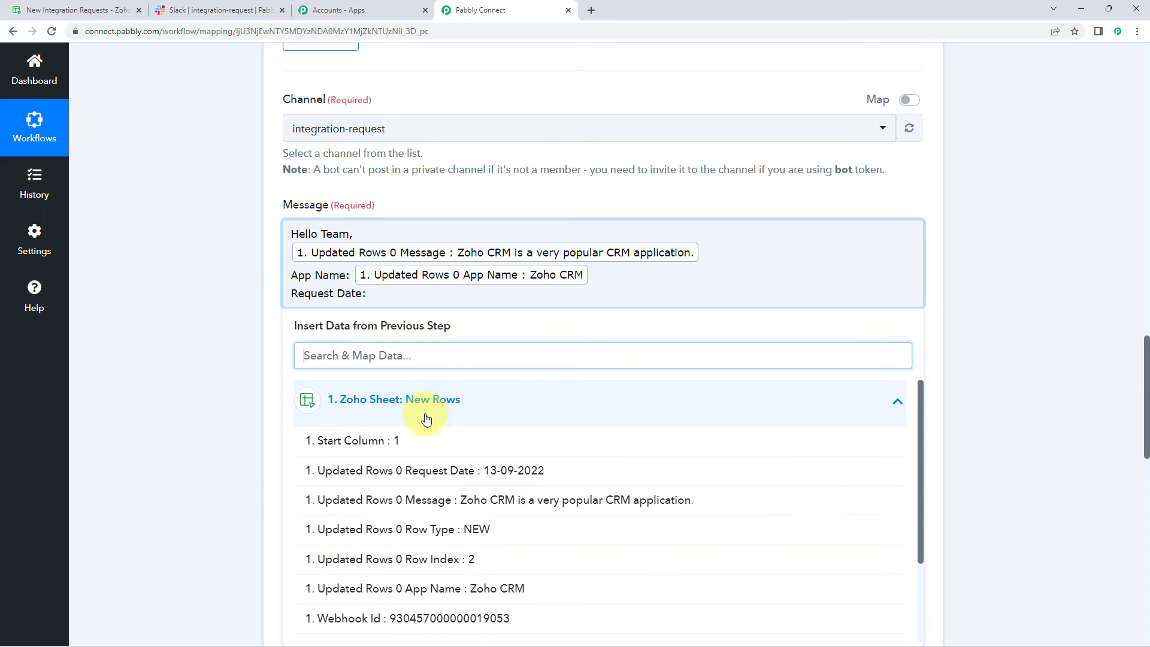
click(484, 474)
click(198, 354)
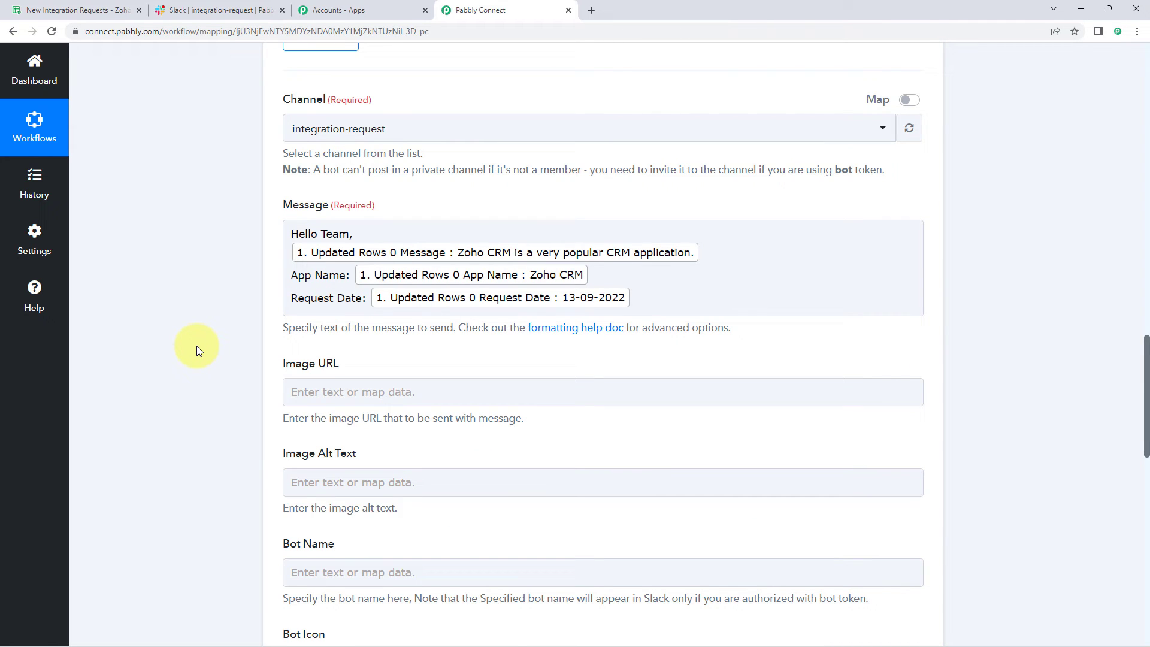
Compare the mapped Slack message with the spreadsheet's row 2 and the values in the trigger response.
click(120, 11)
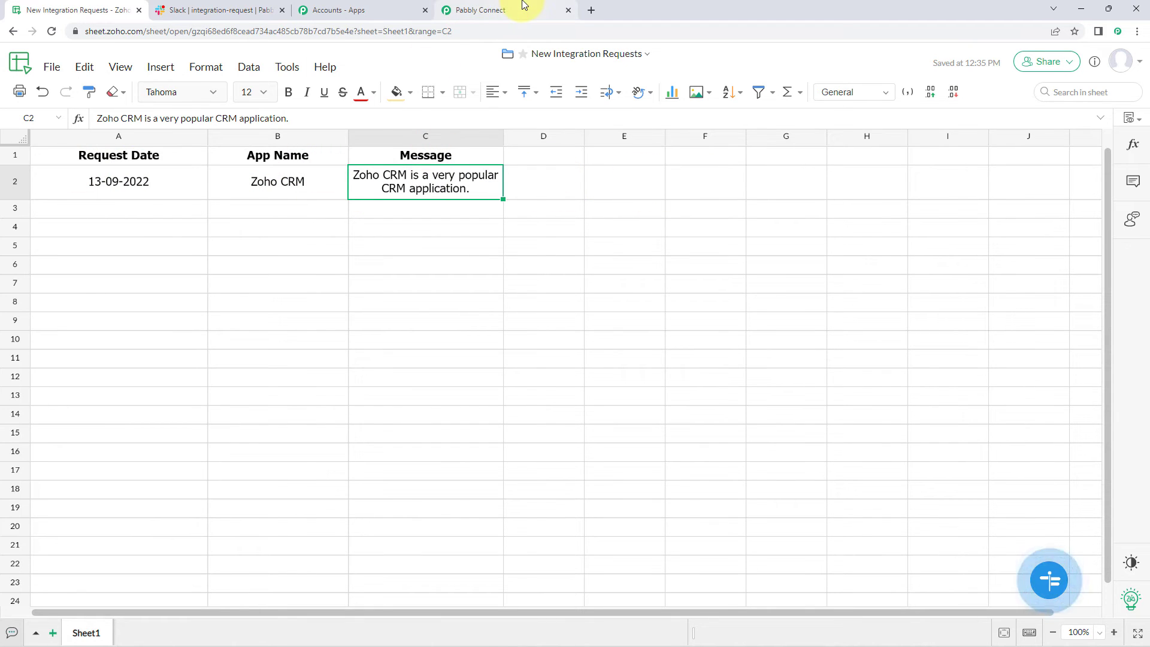
click(497, 9)
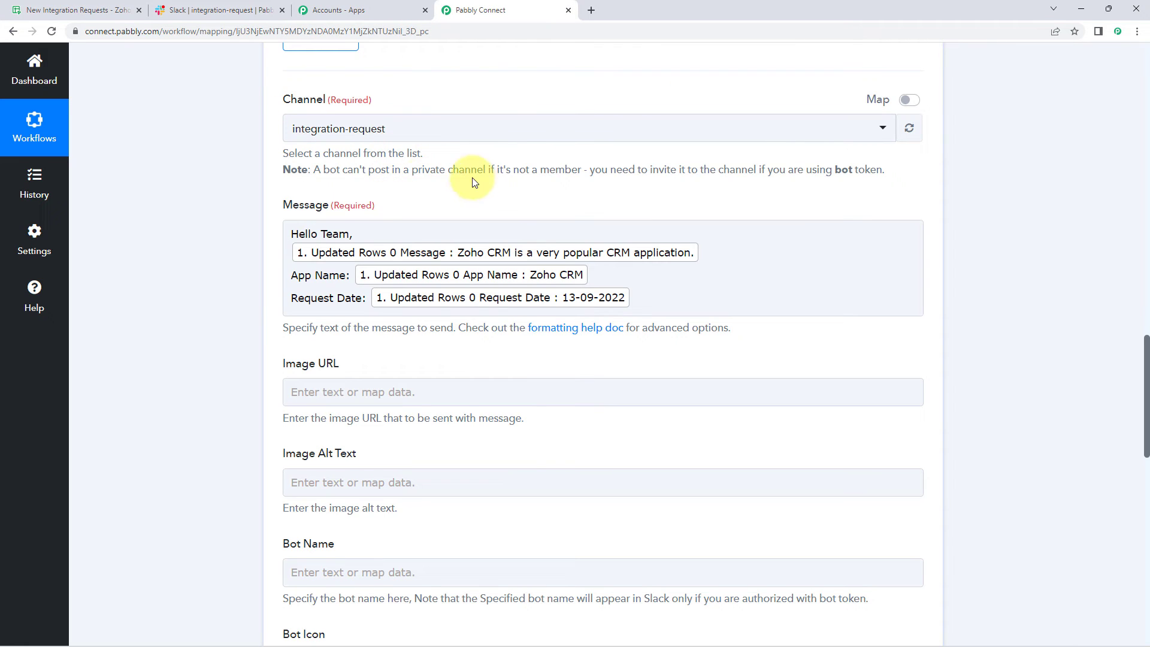
click(436, 240)
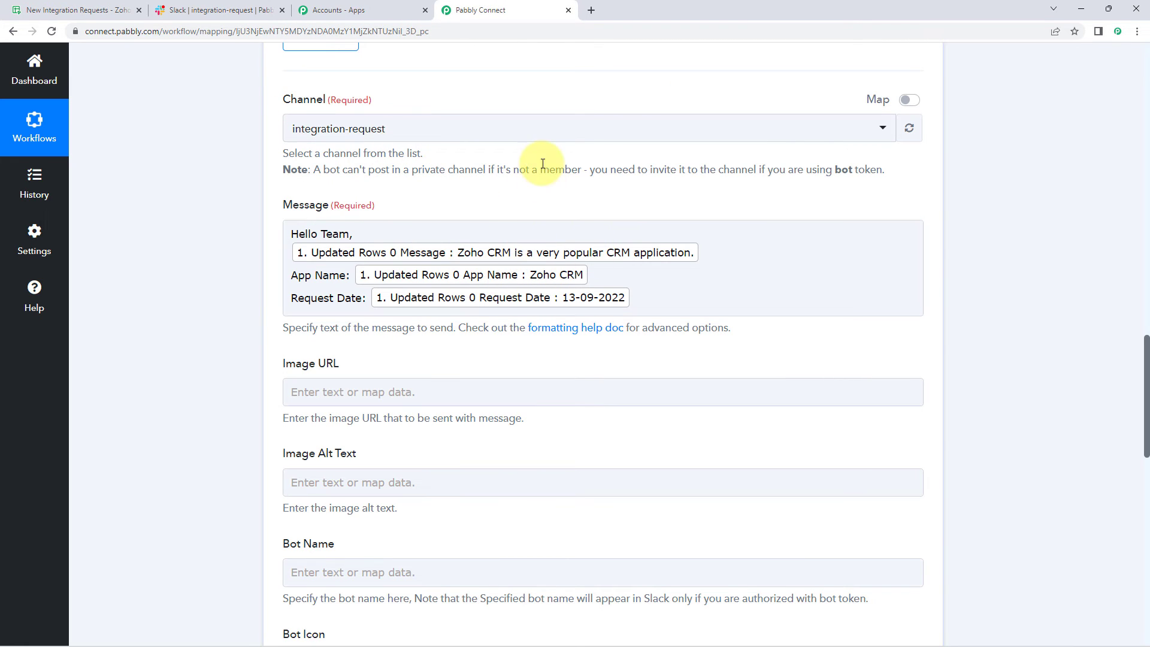
scroll(537, 213, up, 8)
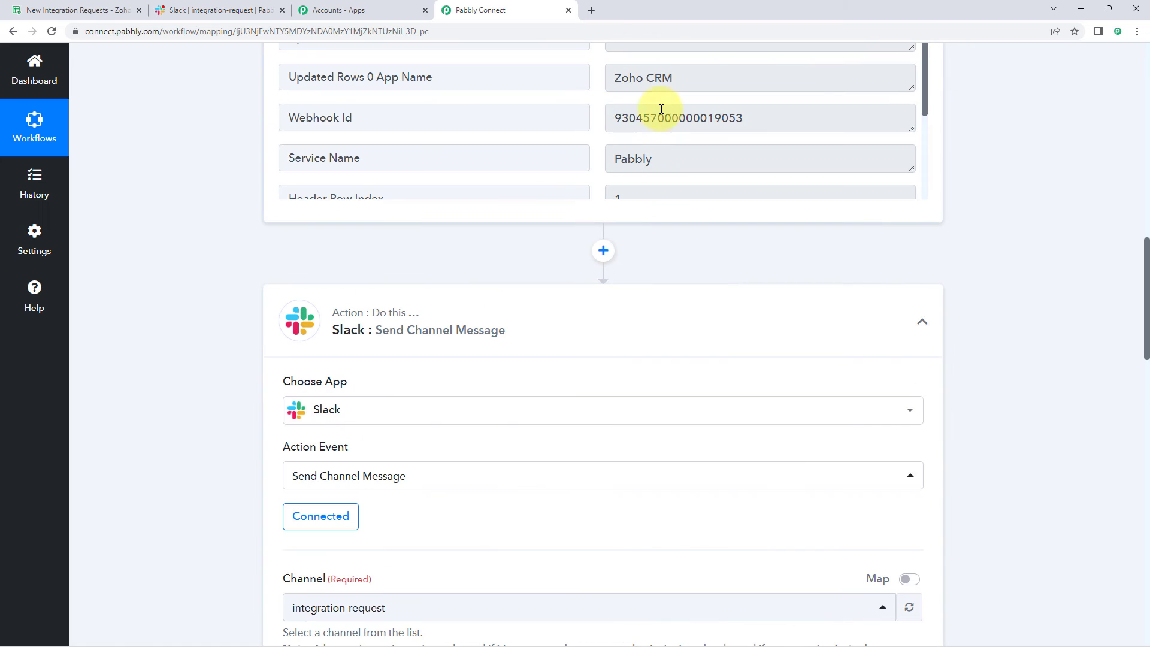
Set the Slack action's bot name to Pabbly, leaving the image URL and image alt text empty.
scroll(517, 241, down, 9)
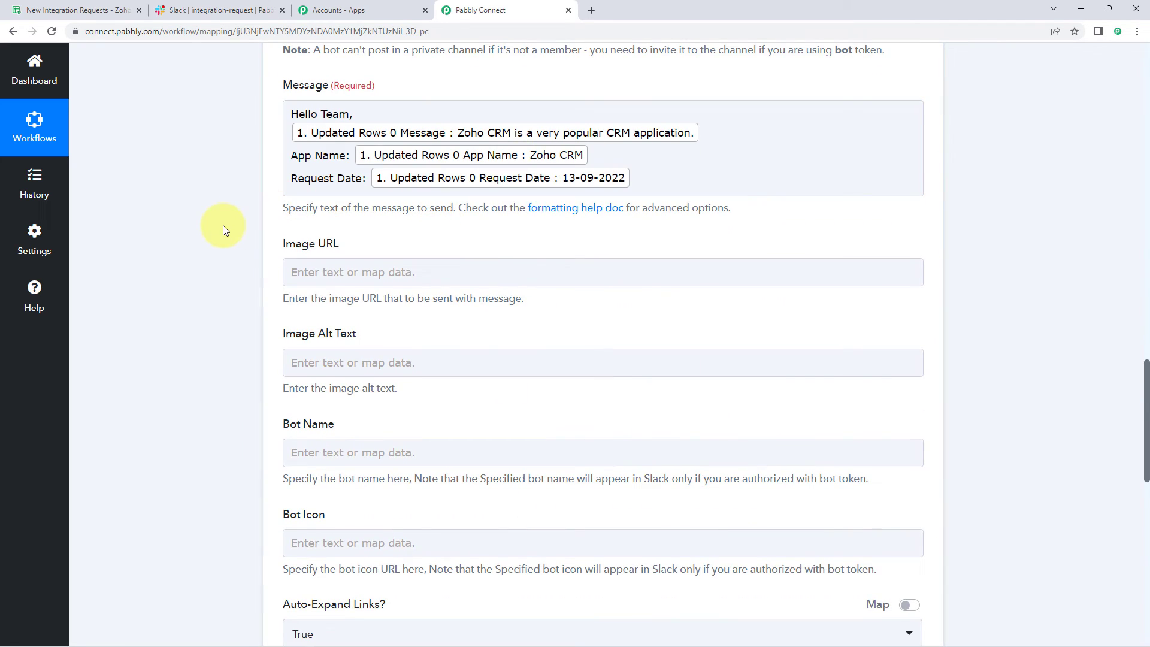
scroll(218, 226, down, 2)
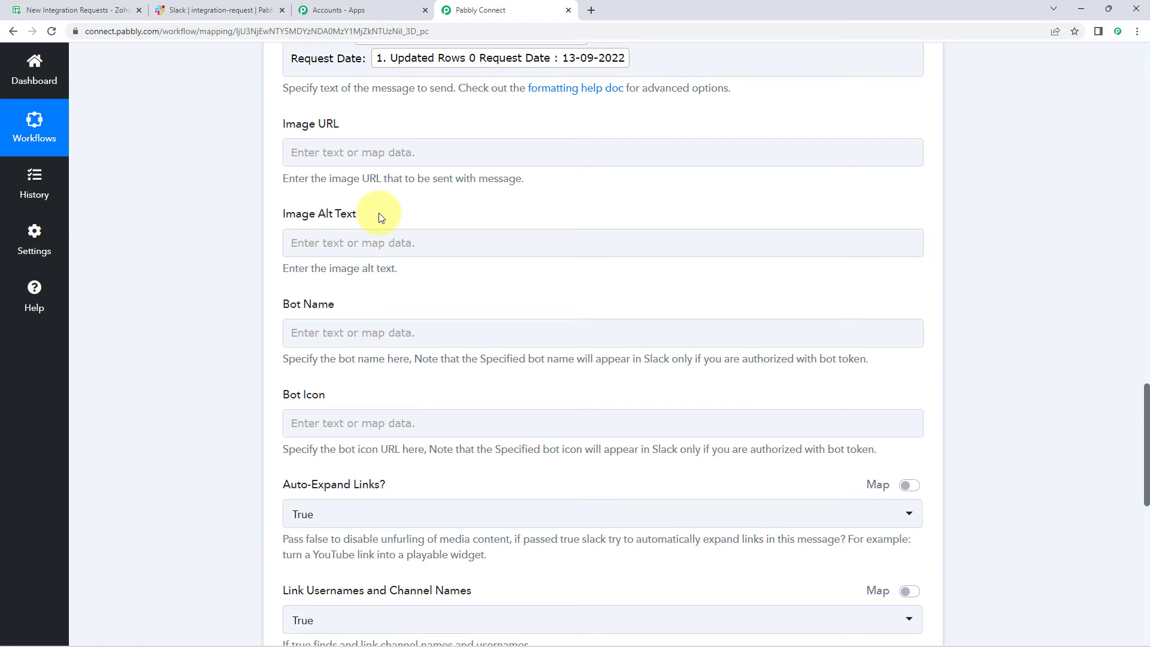
scroll(383, 218, down, 1)
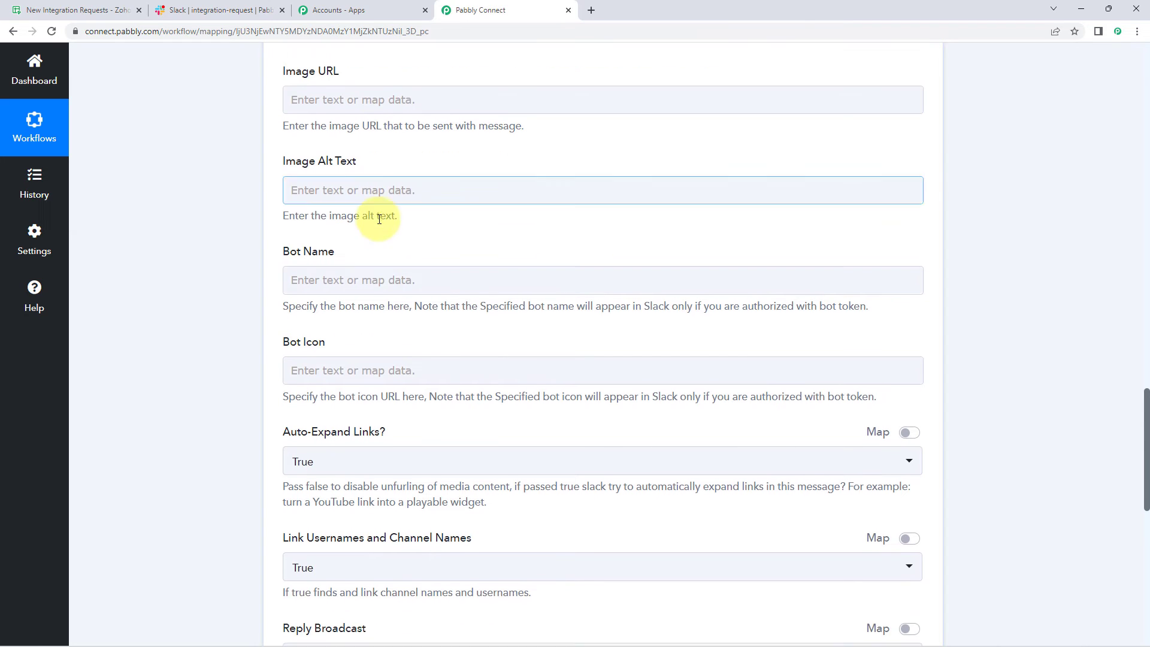
scroll(269, 224, down, 1)
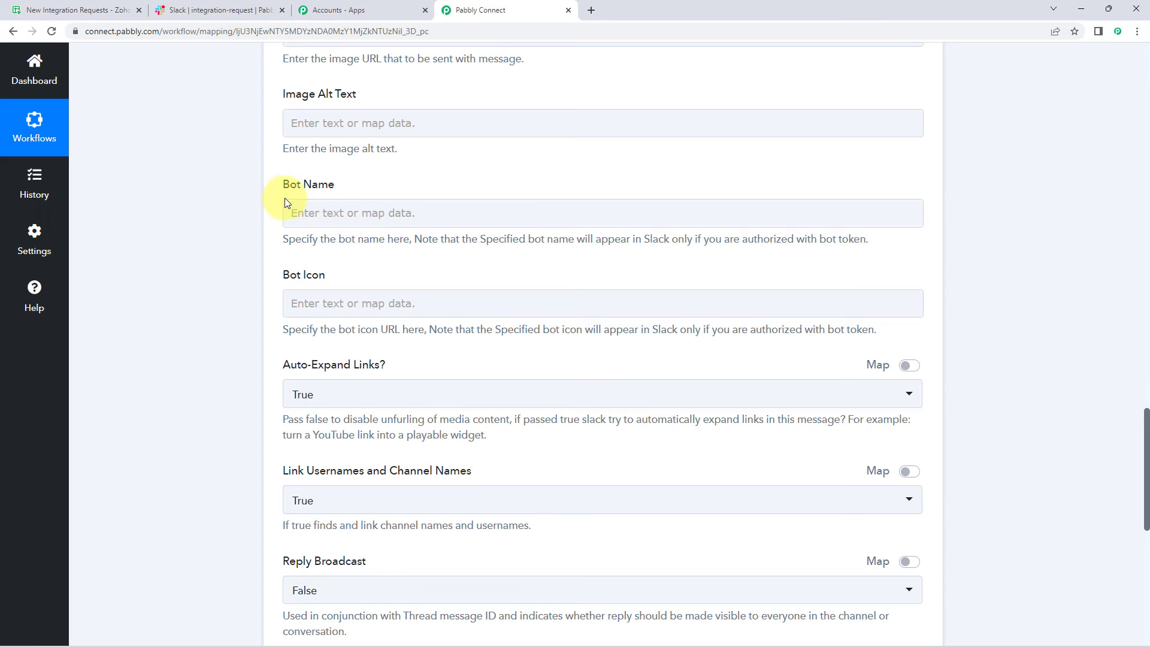
click(351, 213)
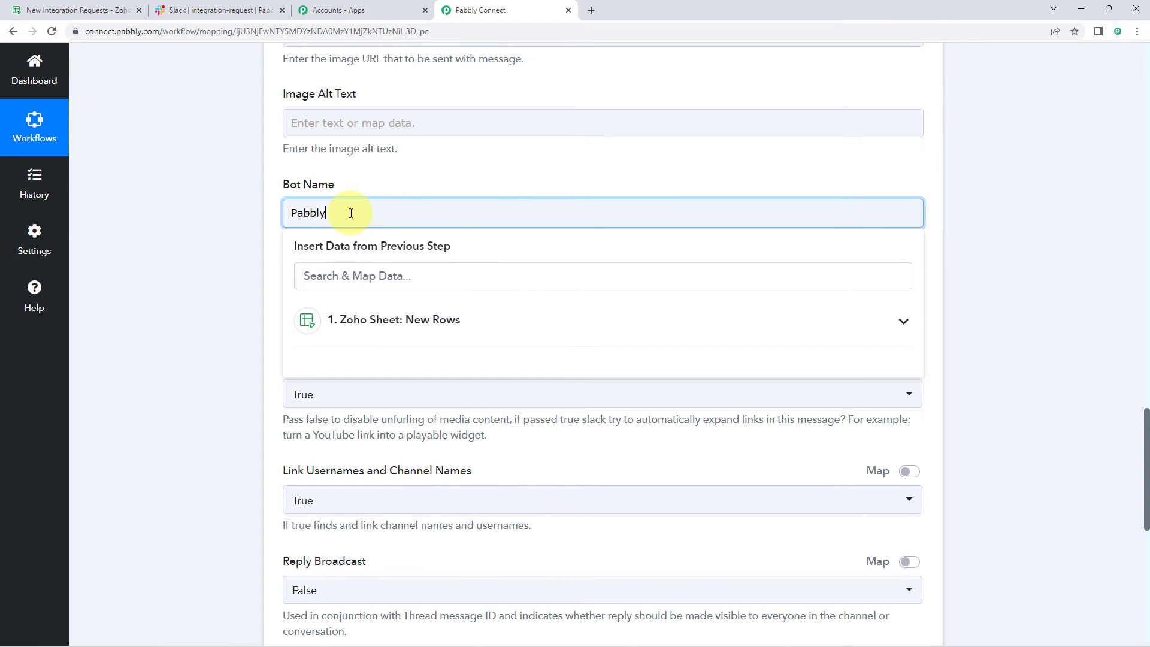
click(234, 231)
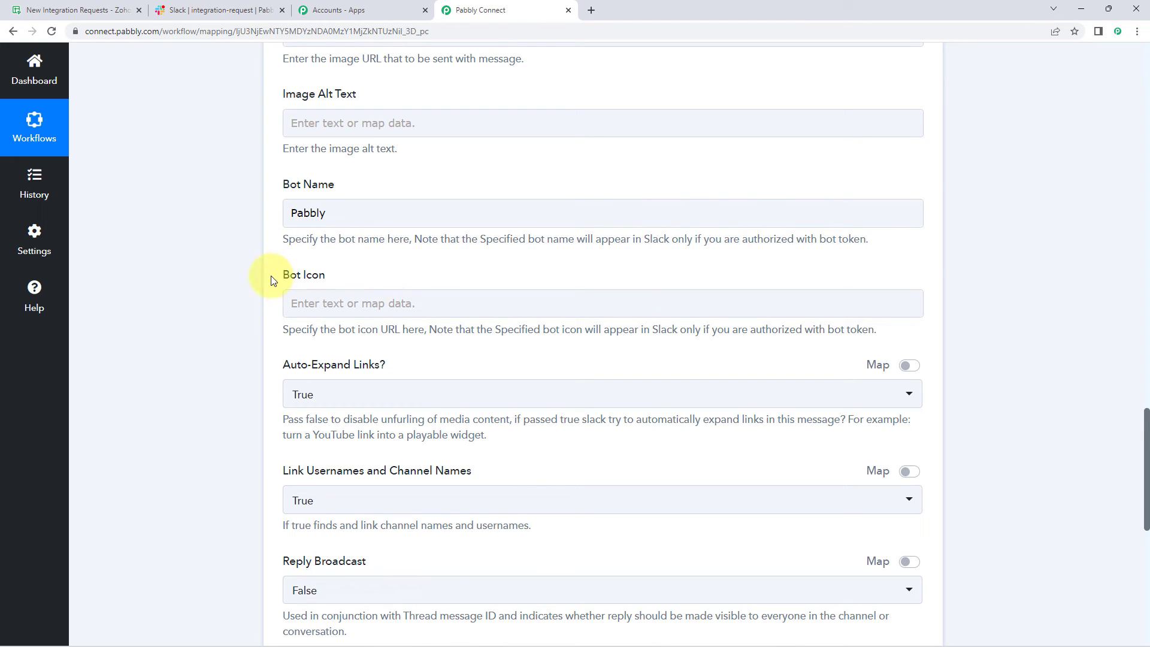
Leave the remaining Slack action options at their defaults, then save the action and send a test request.
scroll(271, 281, down, 1)
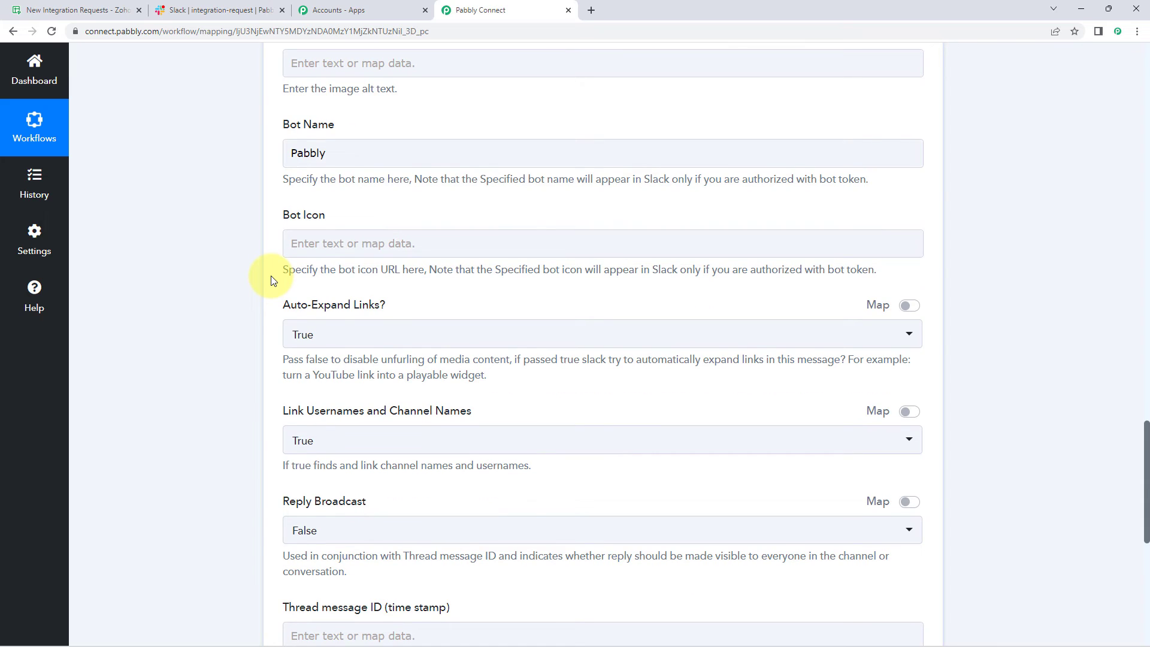
scroll(271, 281, down, 3)
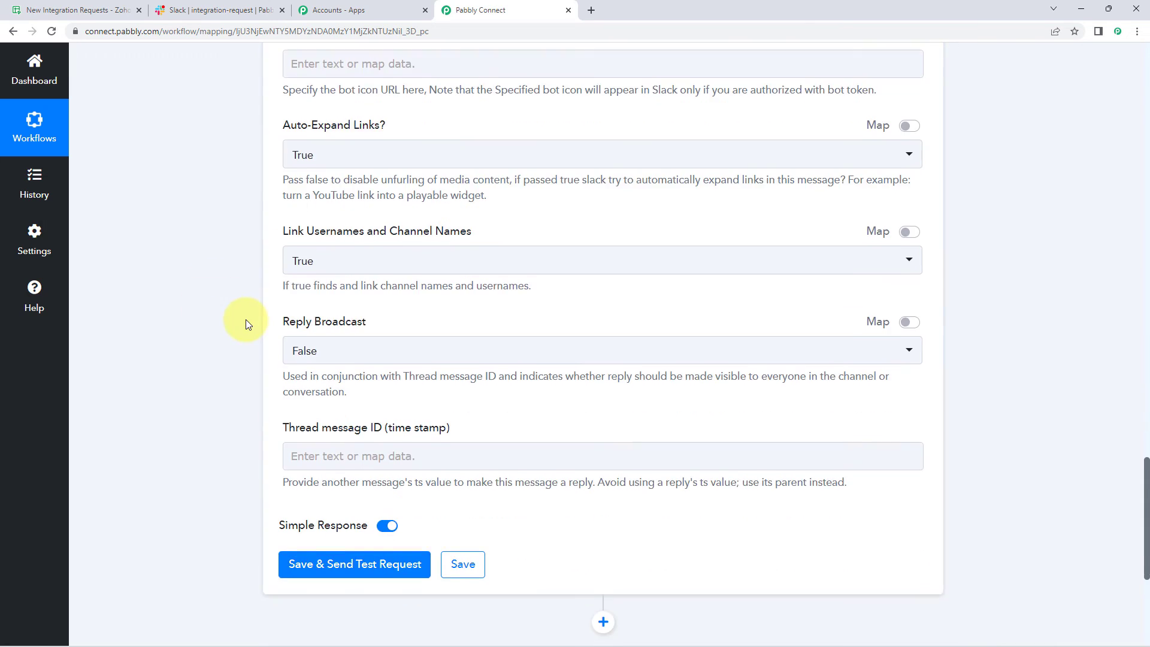
scroll(245, 322, down, 4)
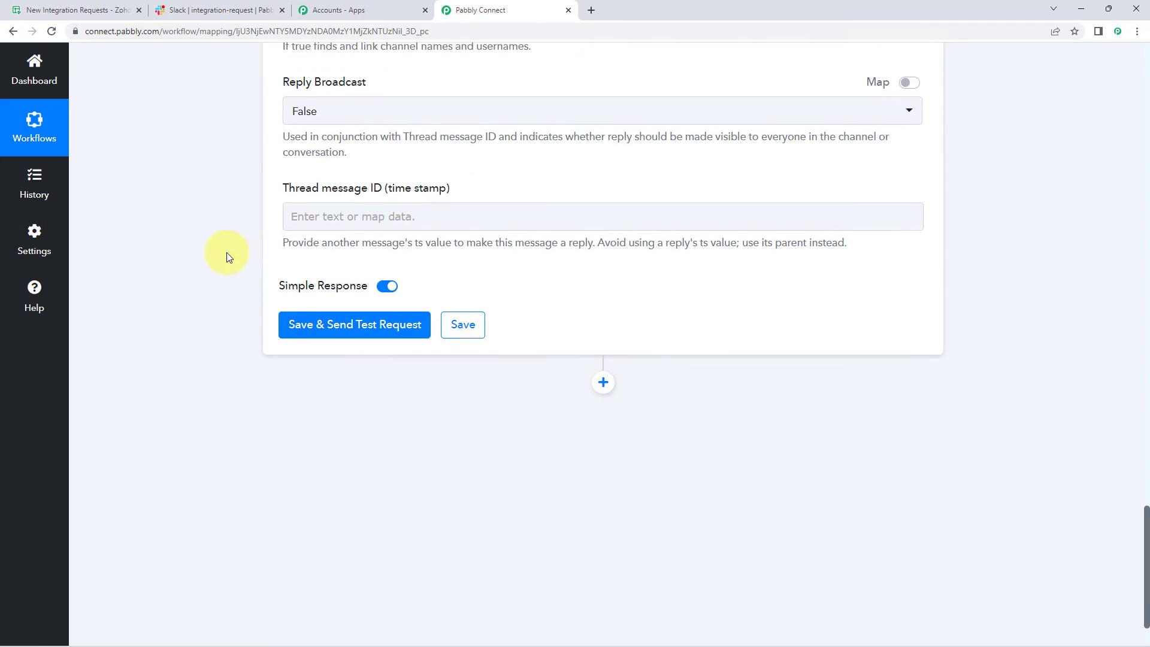
click(359, 335)
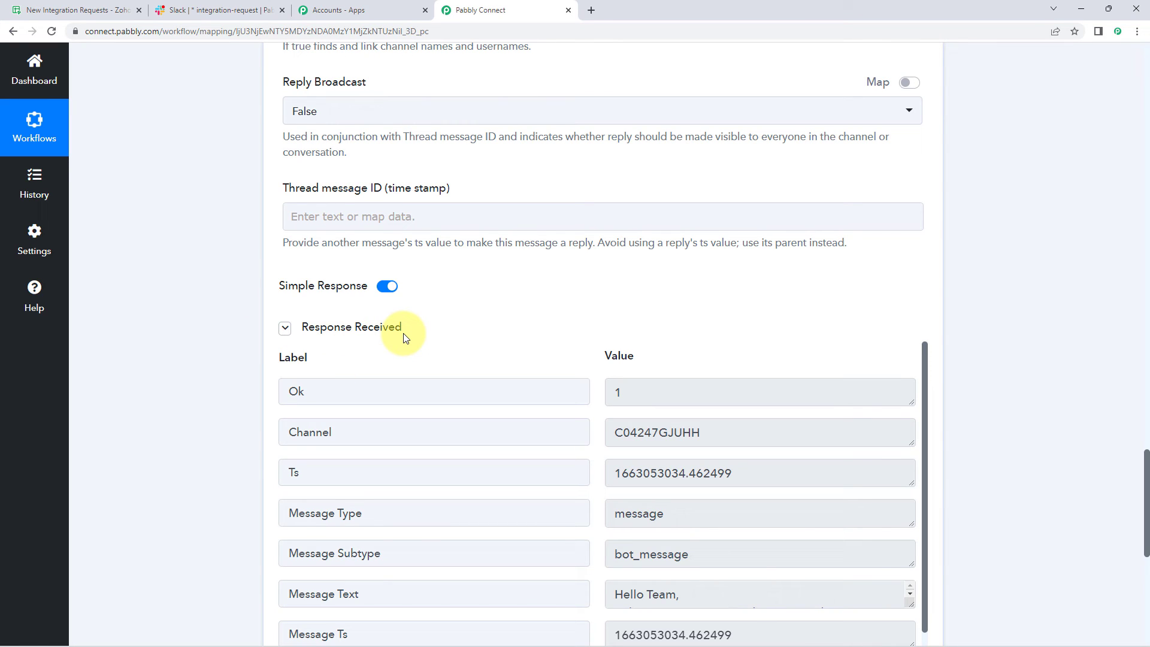
Review the response received from the Slack test request against the action's message and bot name.
scroll(405, 337, down, 2)
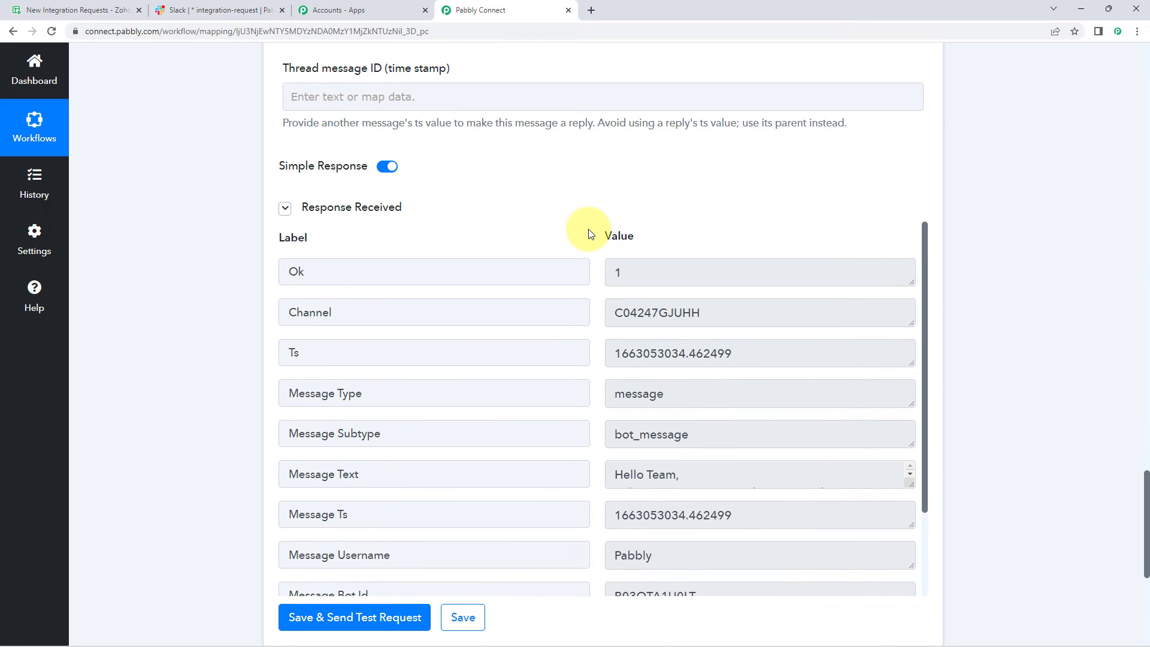
scroll(539, 214, up, 3)
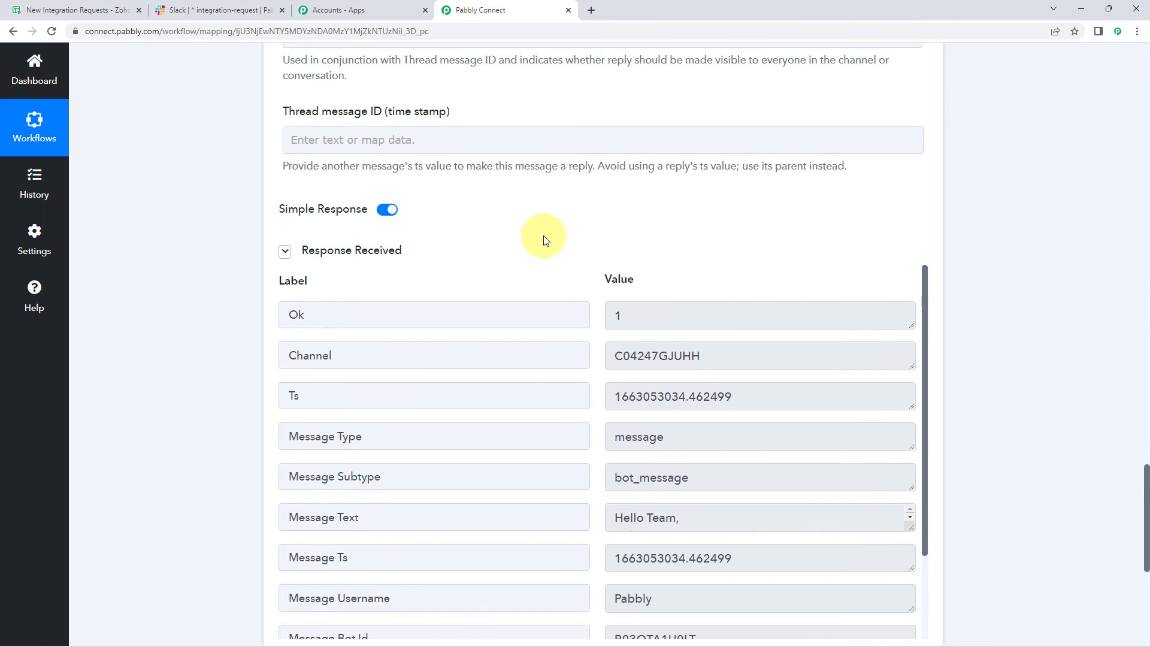
scroll(539, 197, up, 12)
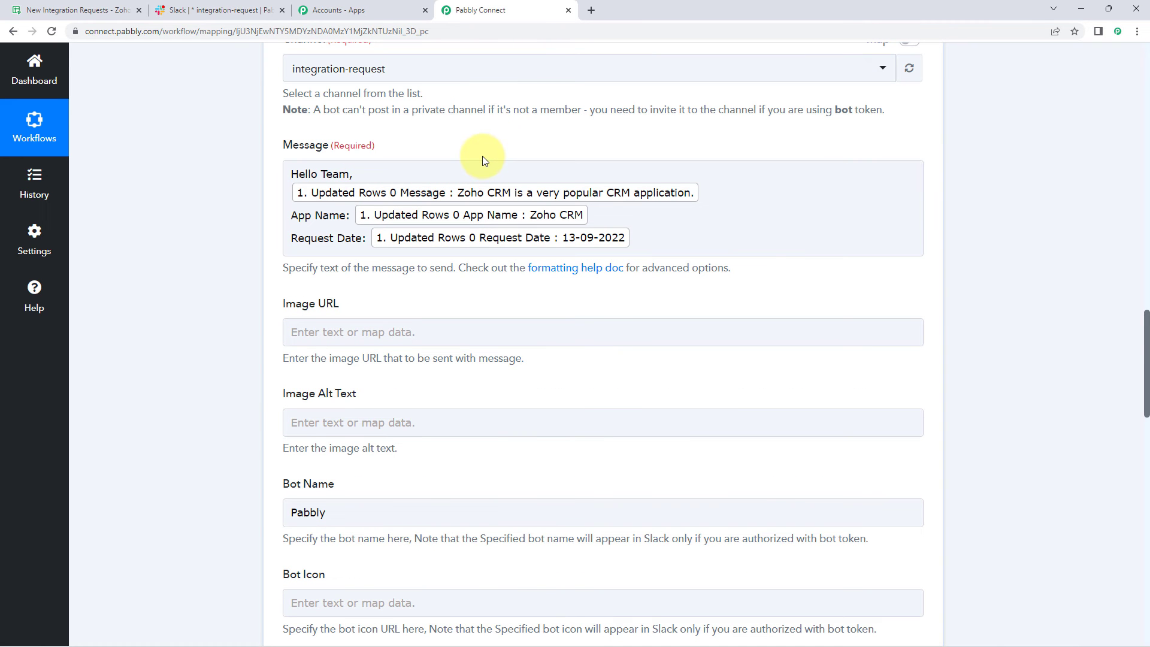
Check the test message in Slack's integration-request channel, including its request date, against the message mapped in Pabbly Connect.
click(261, 10)
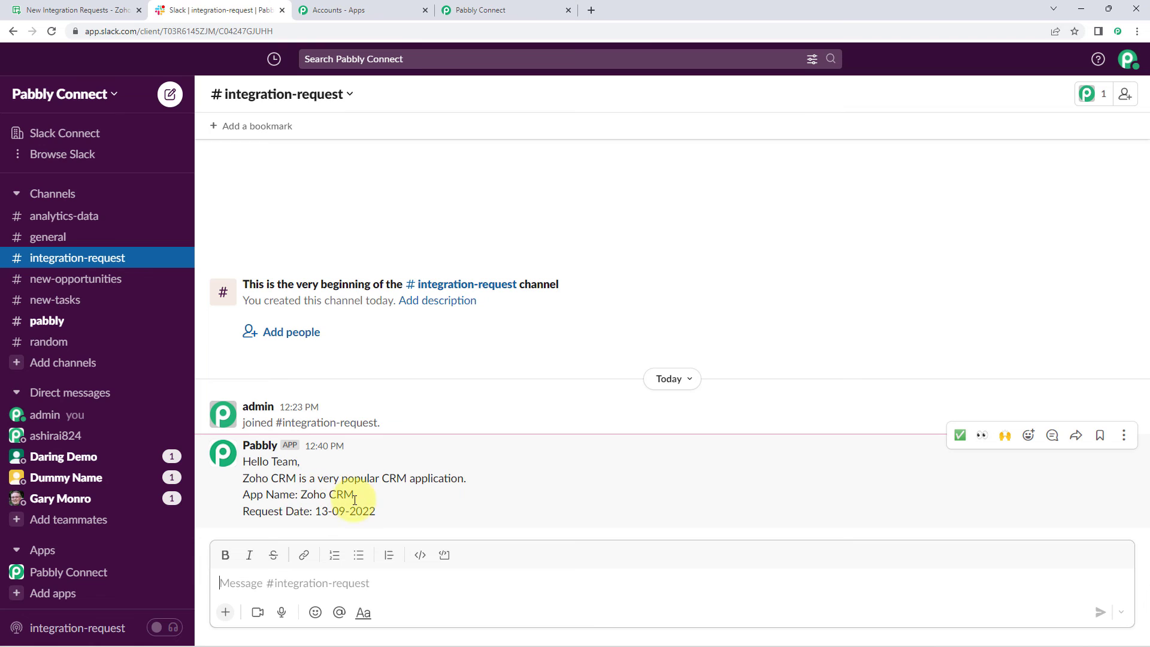
drag(311, 512, 346, 515)
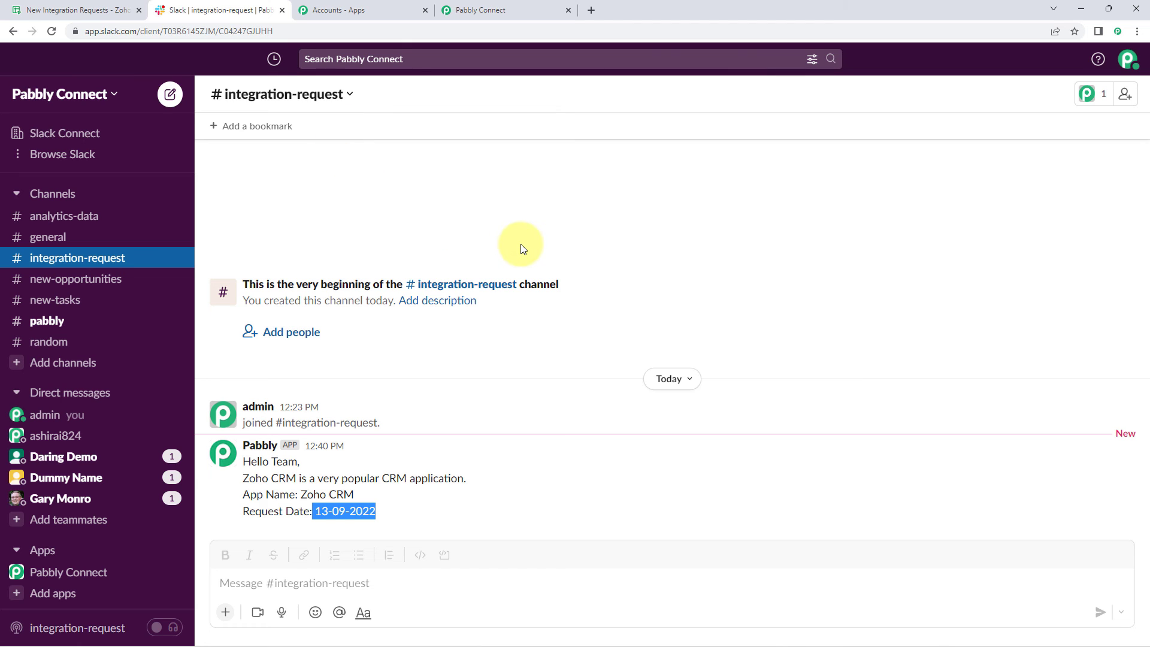
click(456, 10)
scroll(160, 223, up, 3)
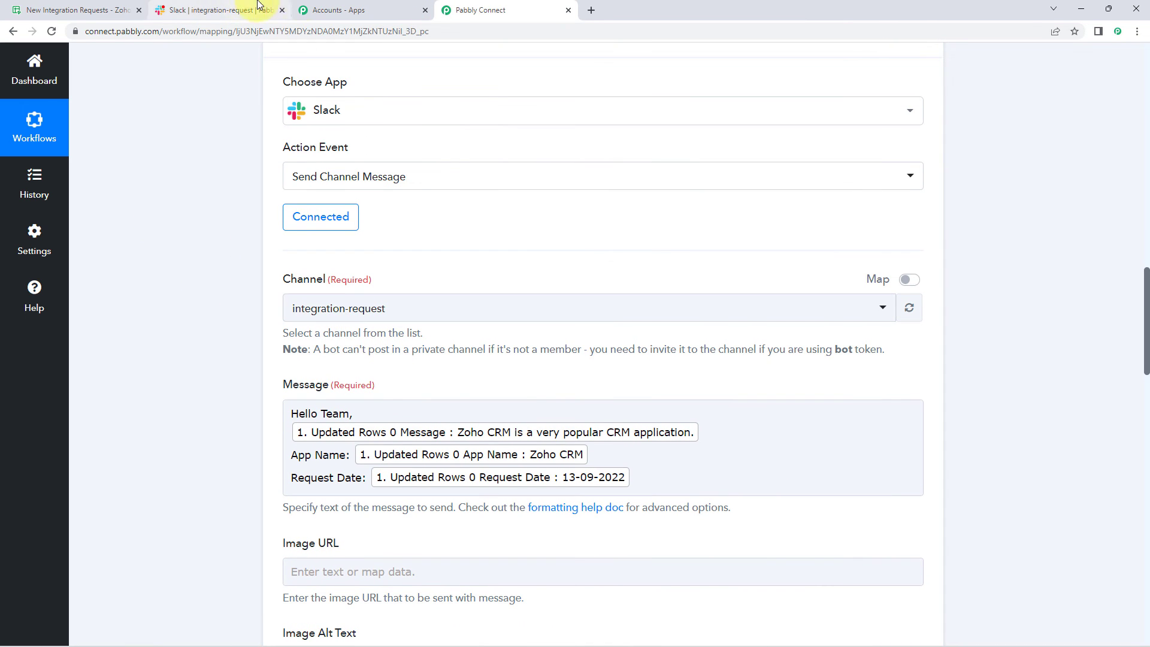
click(340, 7)
click(224, 9)
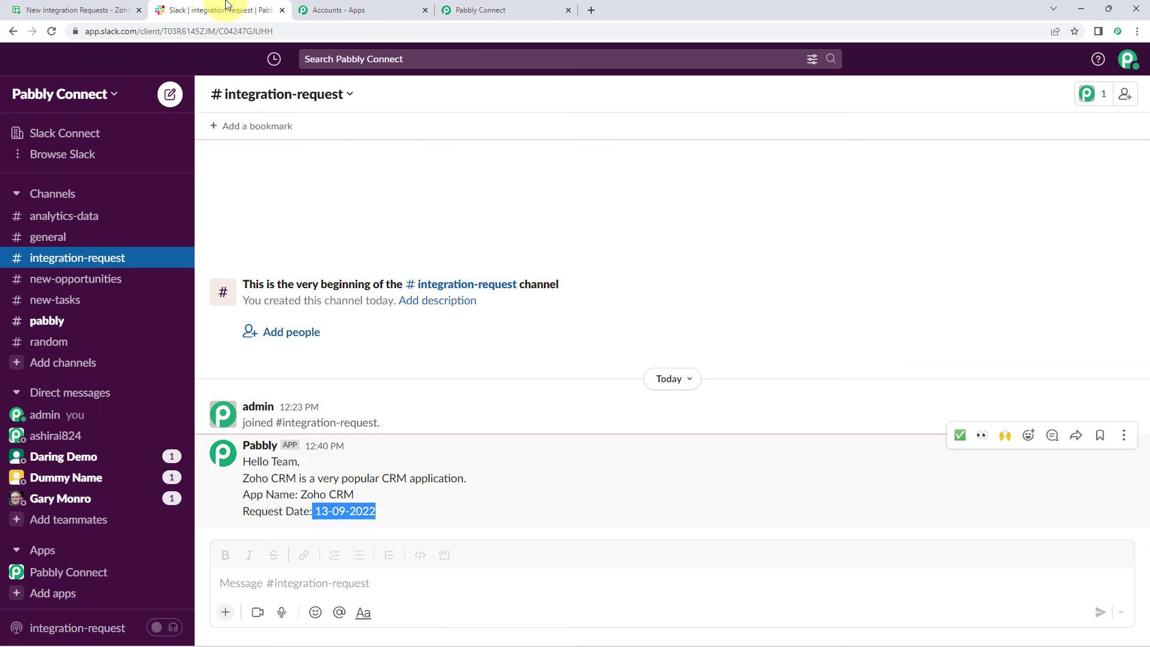
Switch to the New Integration Requests sheet and check the empty cells A3:C3 below the Zoho CRM request.
click(392, 228)
click(78, 10)
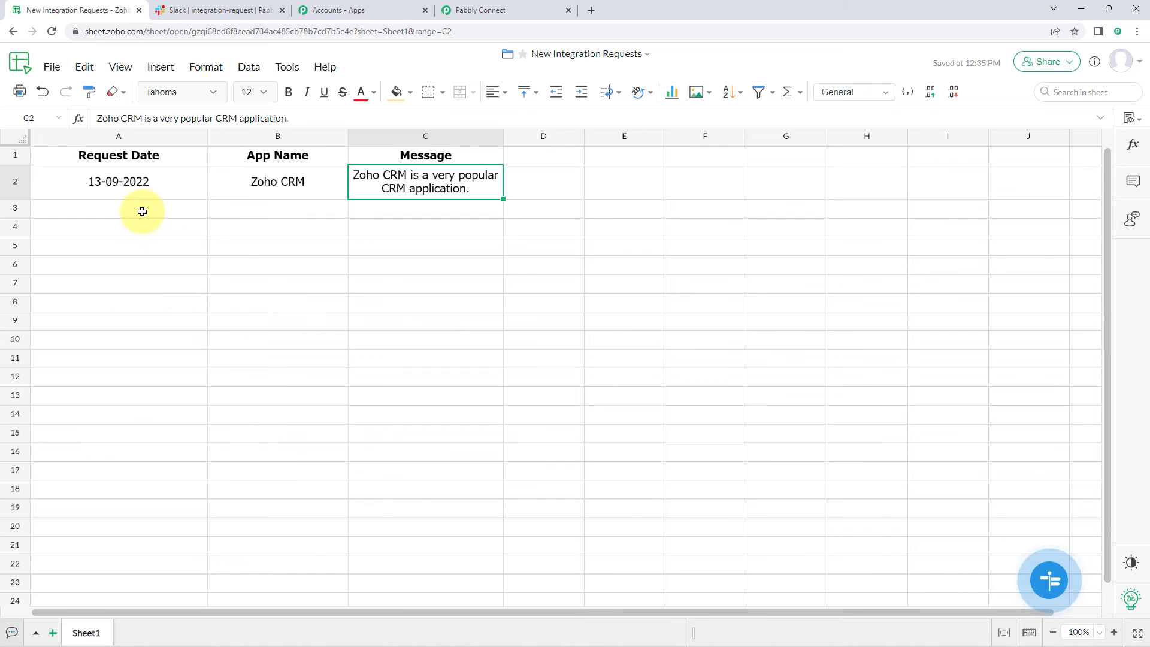
drag(141, 211, 447, 218)
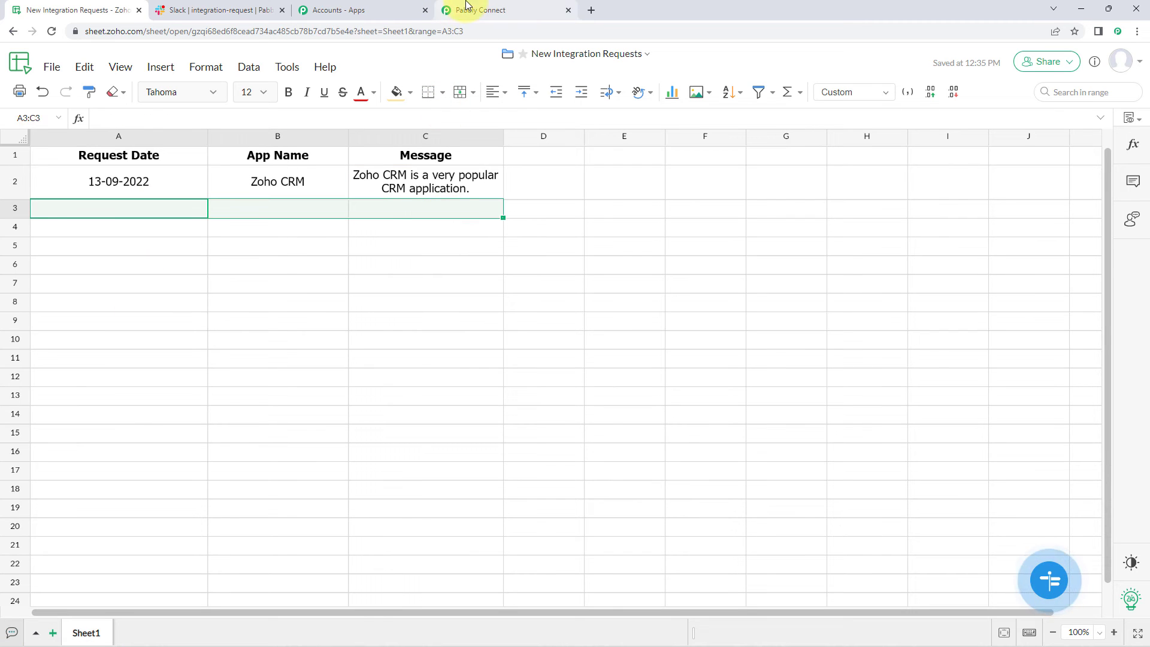
Switch to Pabbly Connect and collapse the workflow's Slack action and Zoho Sheet trigger.
click(493, 7)
scroll(228, 172, down, 3)
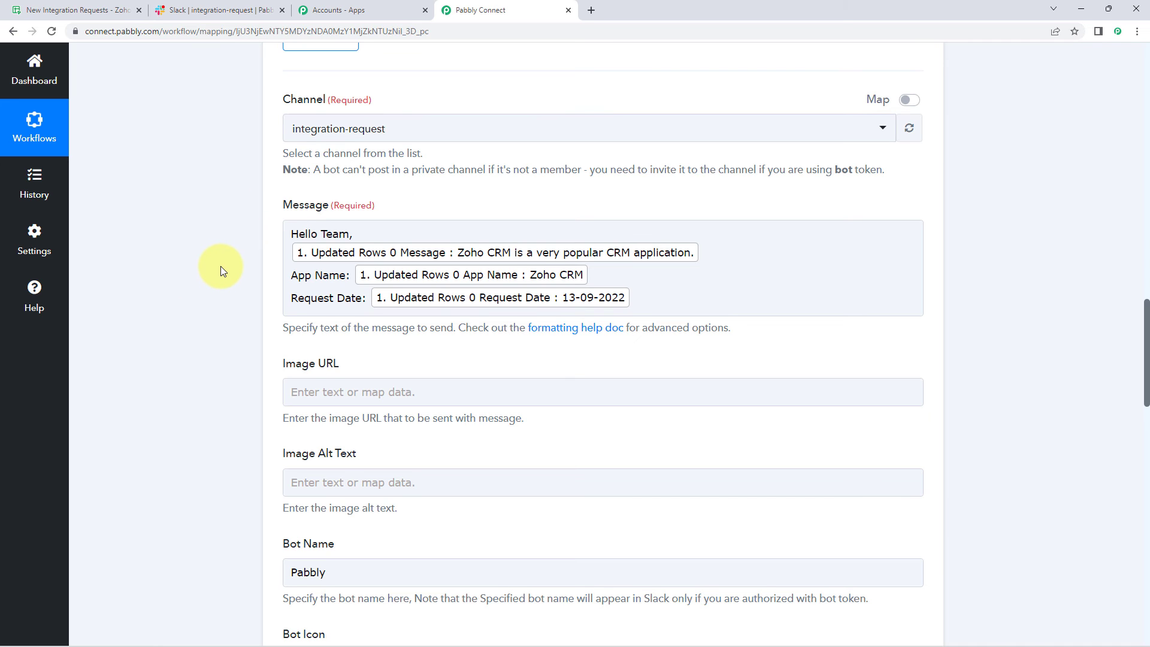
scroll(226, 236, up, 4)
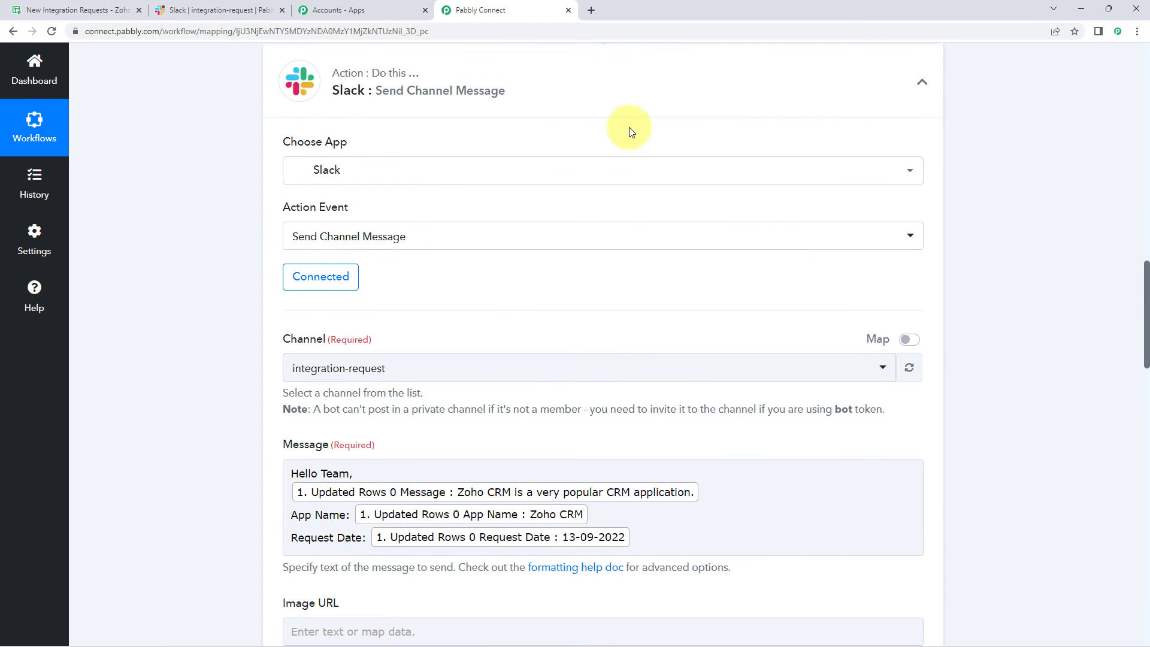
click(731, 103)
scroll(717, 212, up, 10)
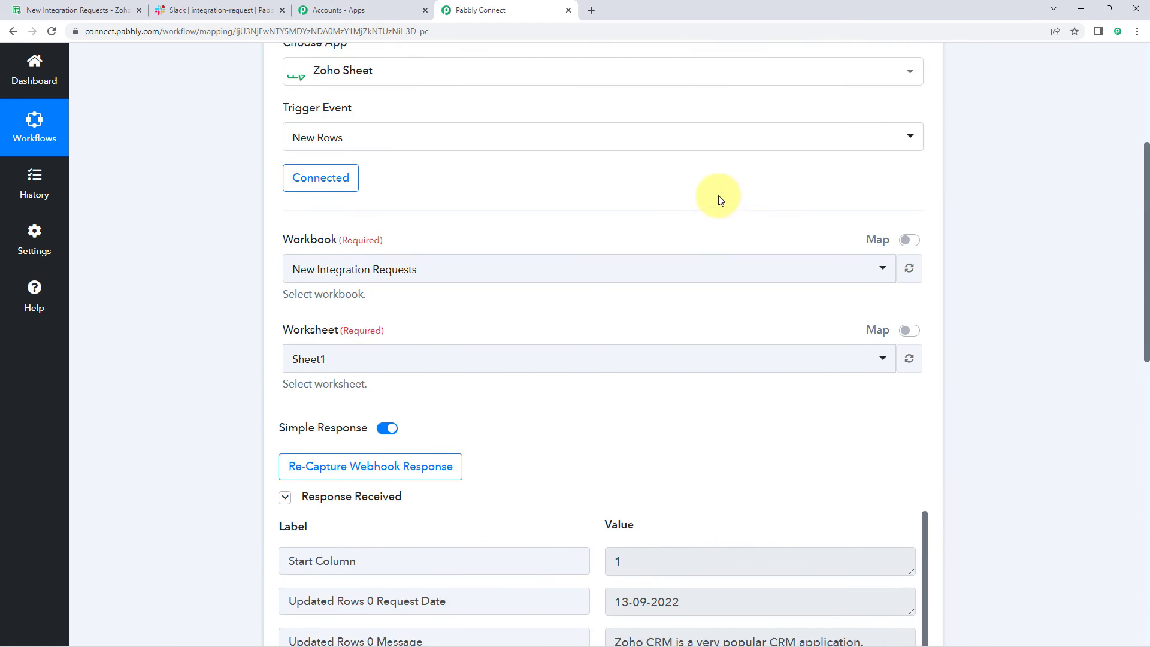
click(507, 157)
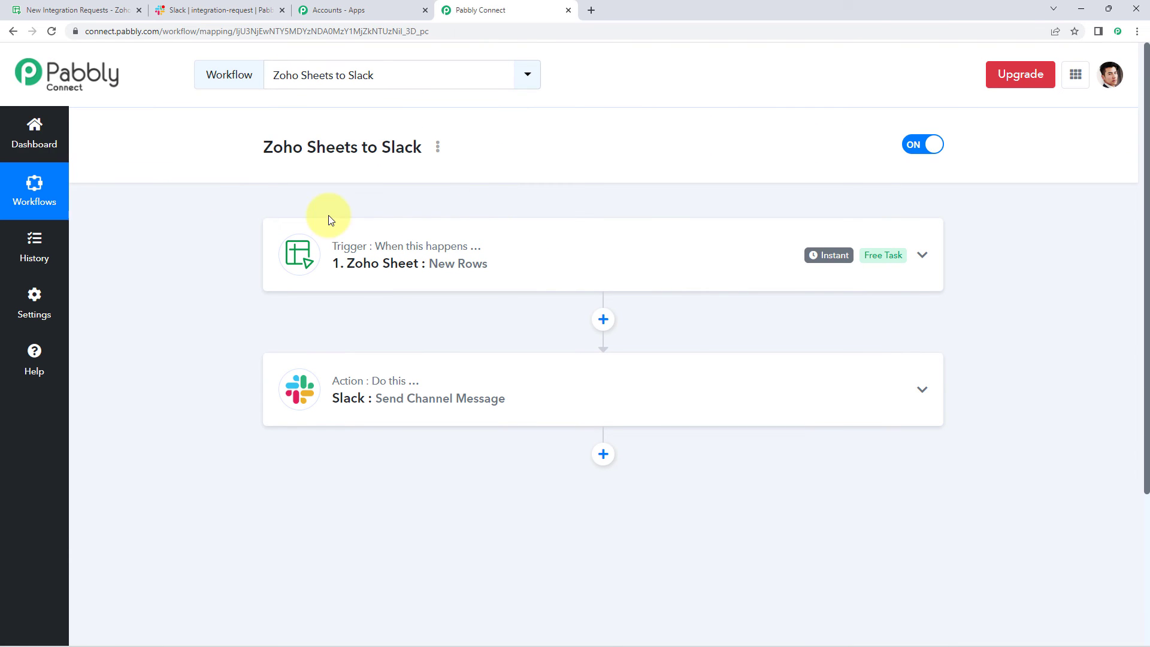
In row 3 of the New Integration Requests sheet, enter 13-09-2022, WooCommerce and "We have a new integration request of an e-commerce platform.".
click(35, 11)
click(160, 211)
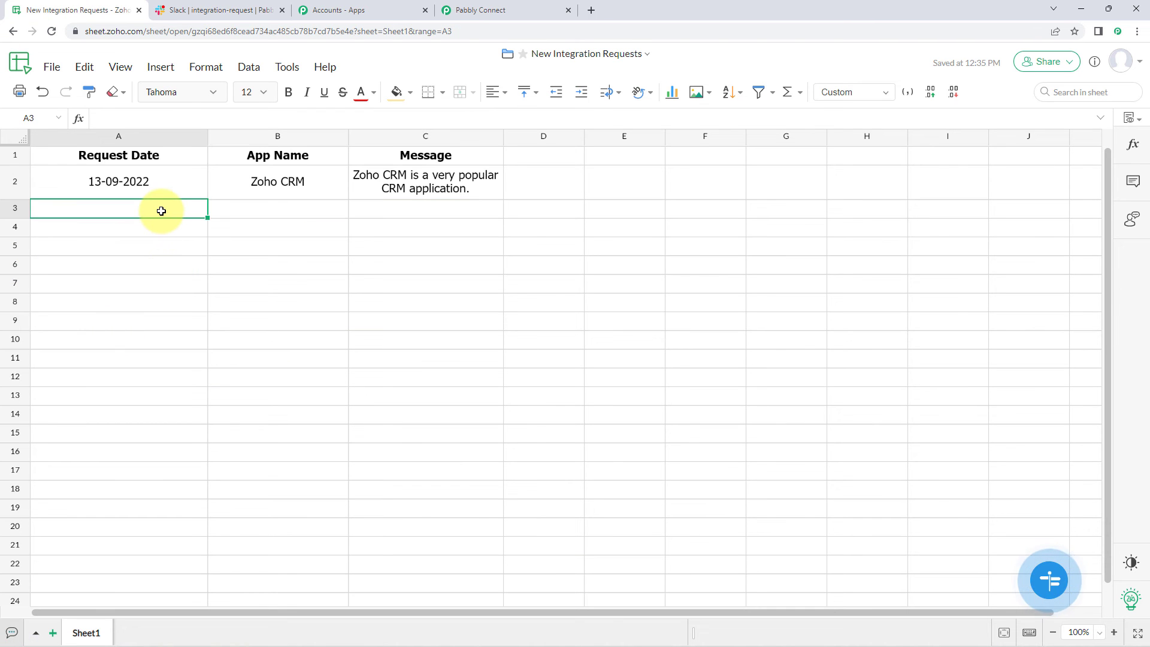
text(13-09-2022)
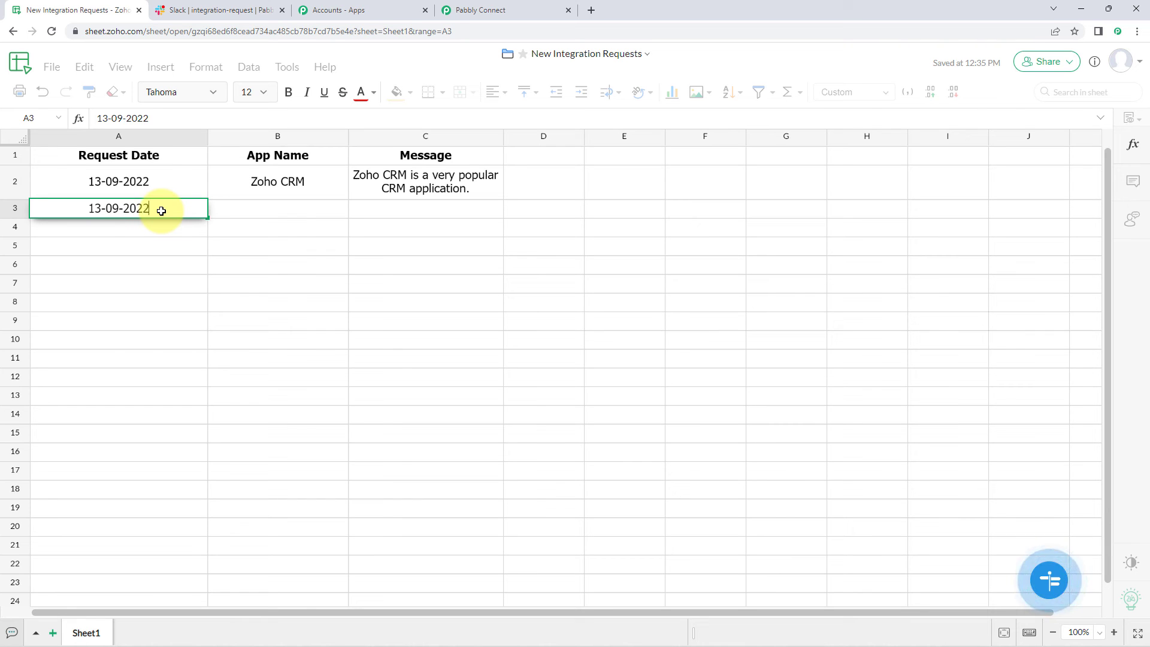
key(Tab)
text(W)
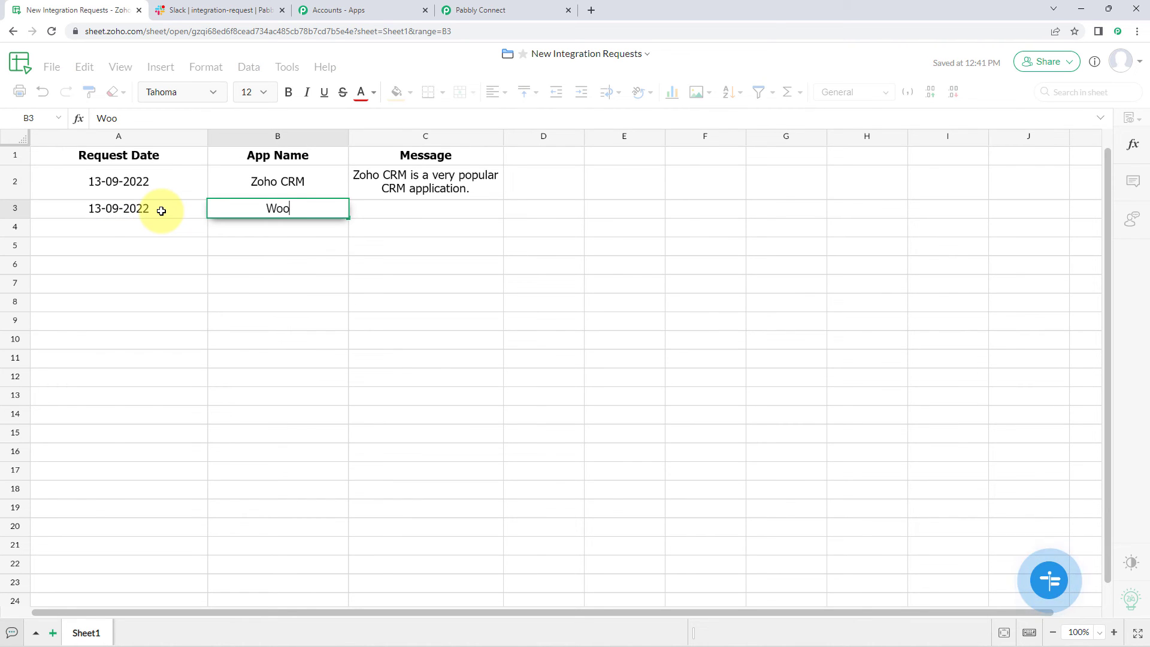
text(ooCommerce)
key(Tab)
text(We have a new )
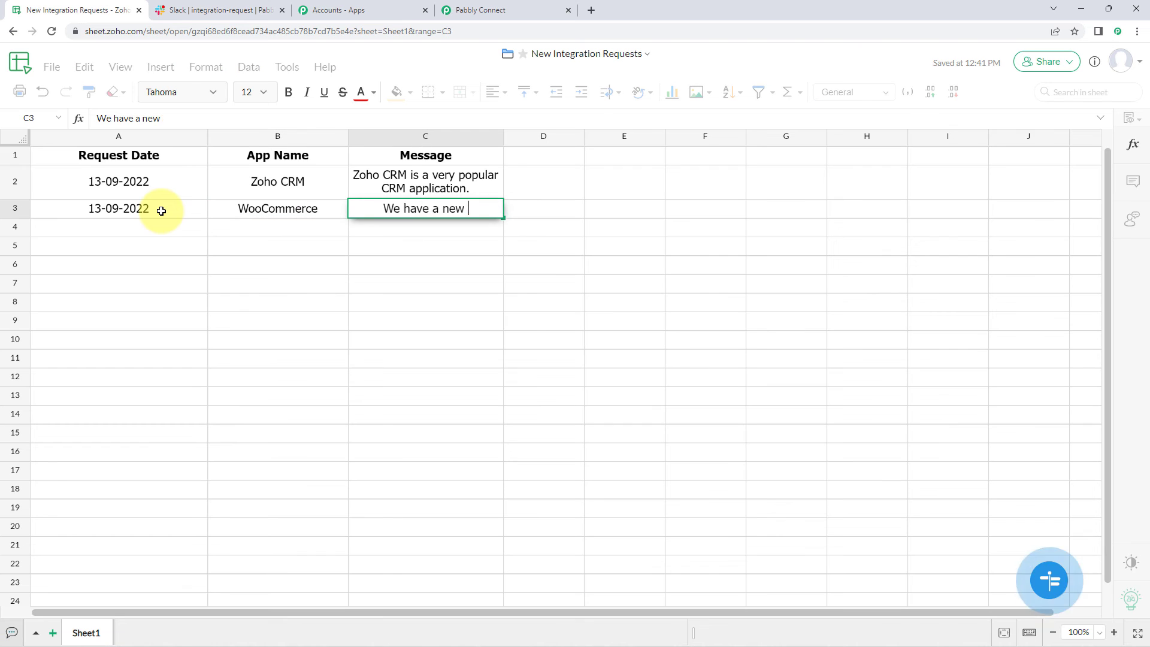
text(integration request of an e-commerce platform.)
key(Return)
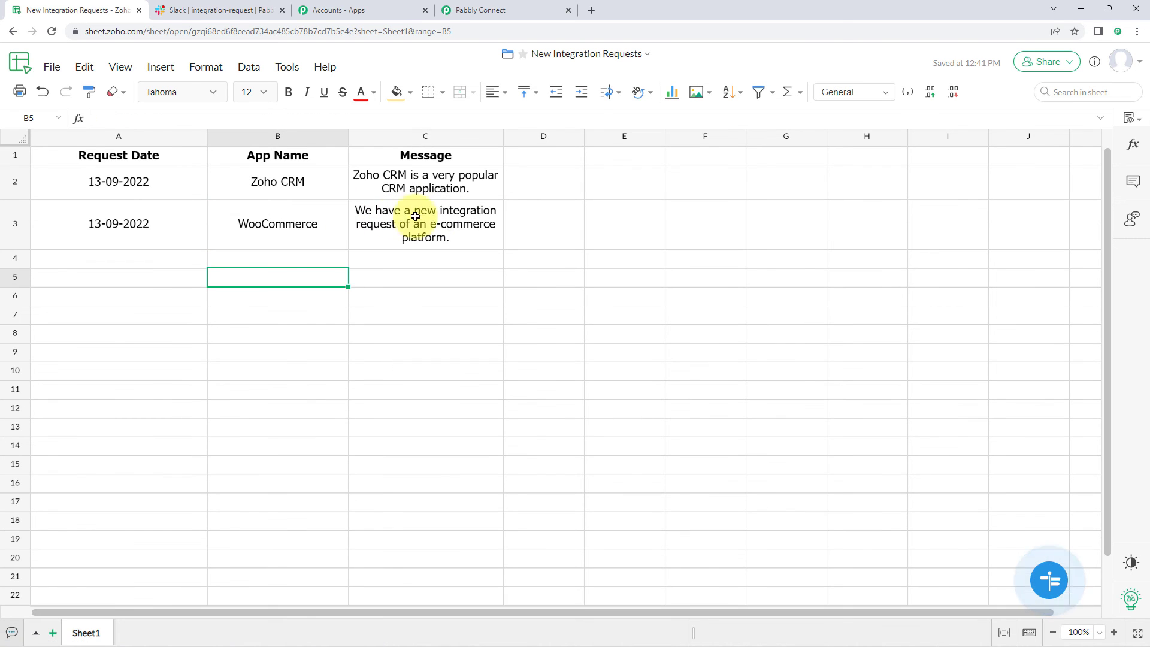
Review the message, app name and request date in the sheet's WooCommerce row.
click(354, 226)
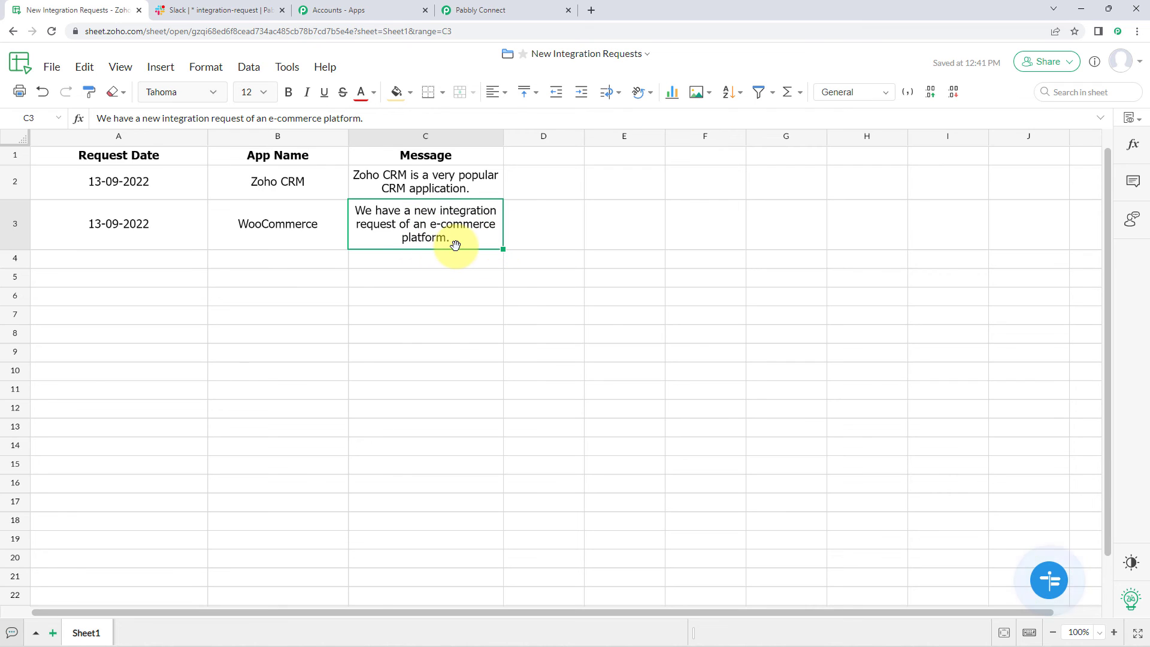
click(308, 231)
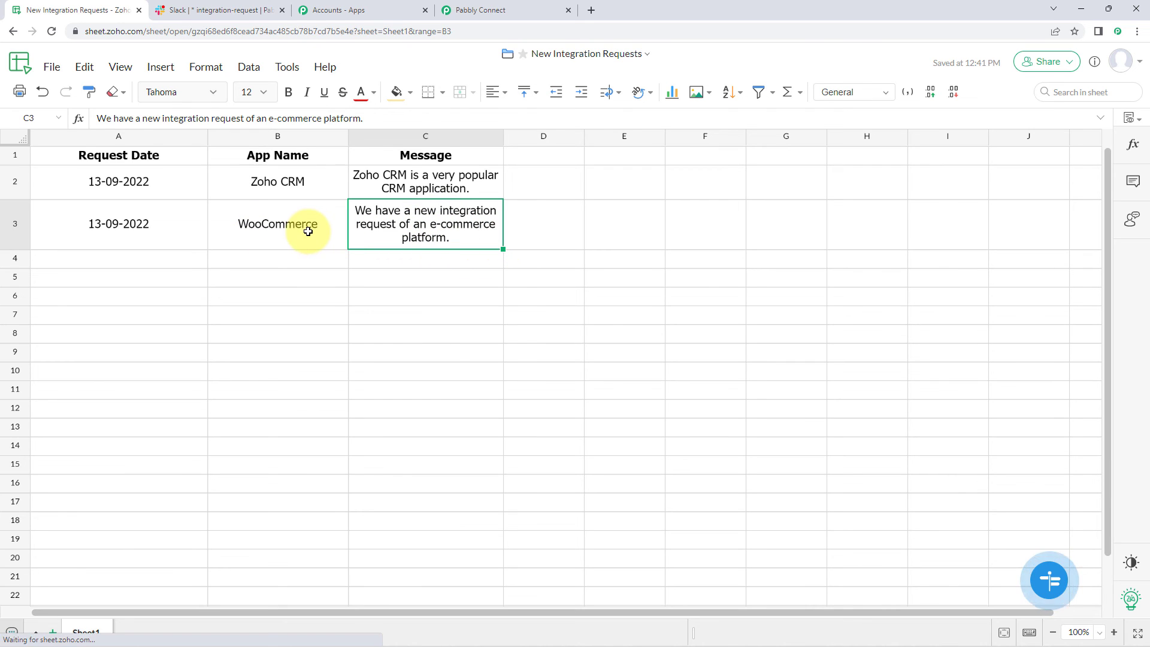
click(120, 224)
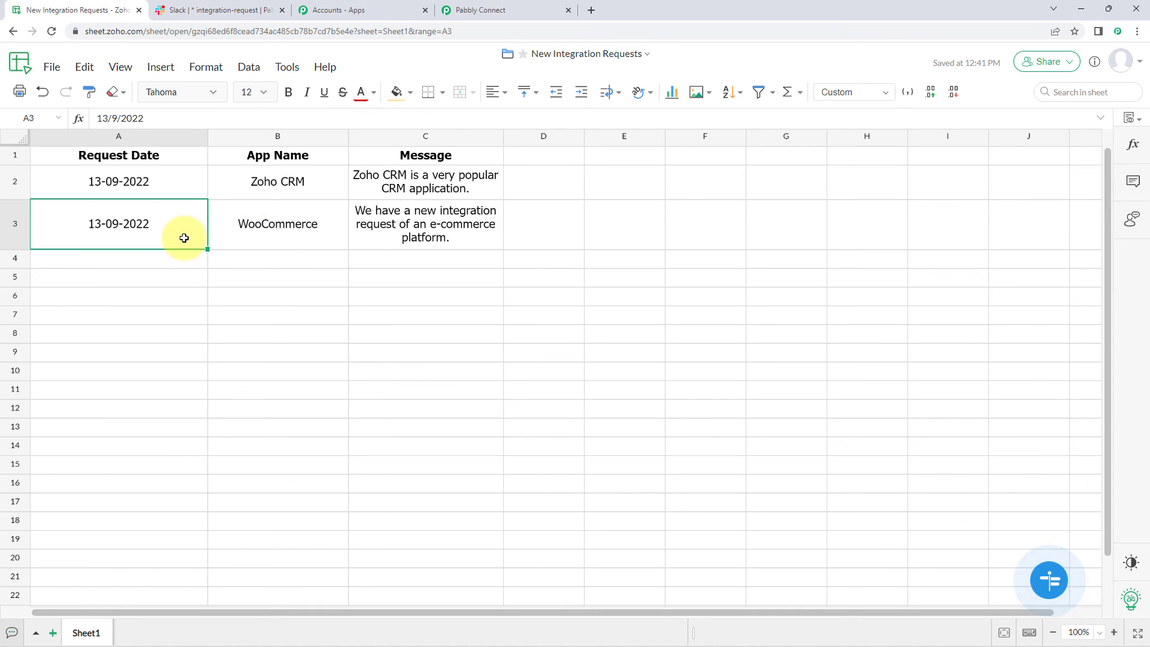
Check the WooCommerce message and its request date in Slack's integration-request channel, and return to the Pabbly Connect workflow.
click(222, 10)
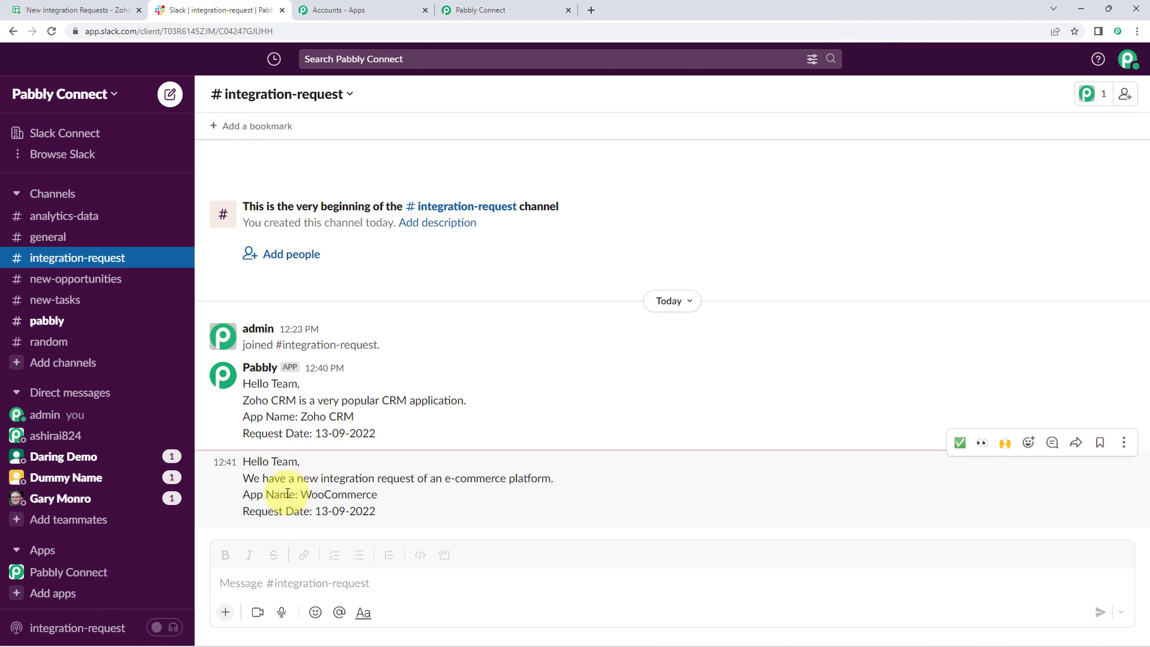
mouse_move(301, 494)
mouse_down()
mouse_move(379, 496)
mouse_move(315, 511)
mouse_up()
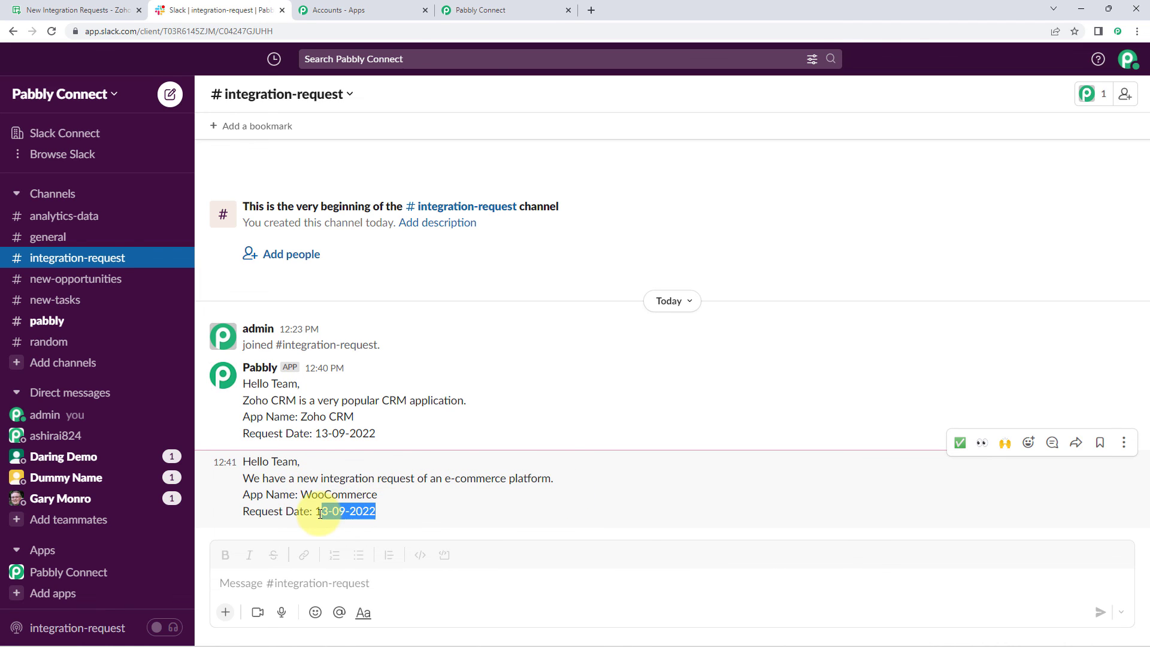
click(387, 511)
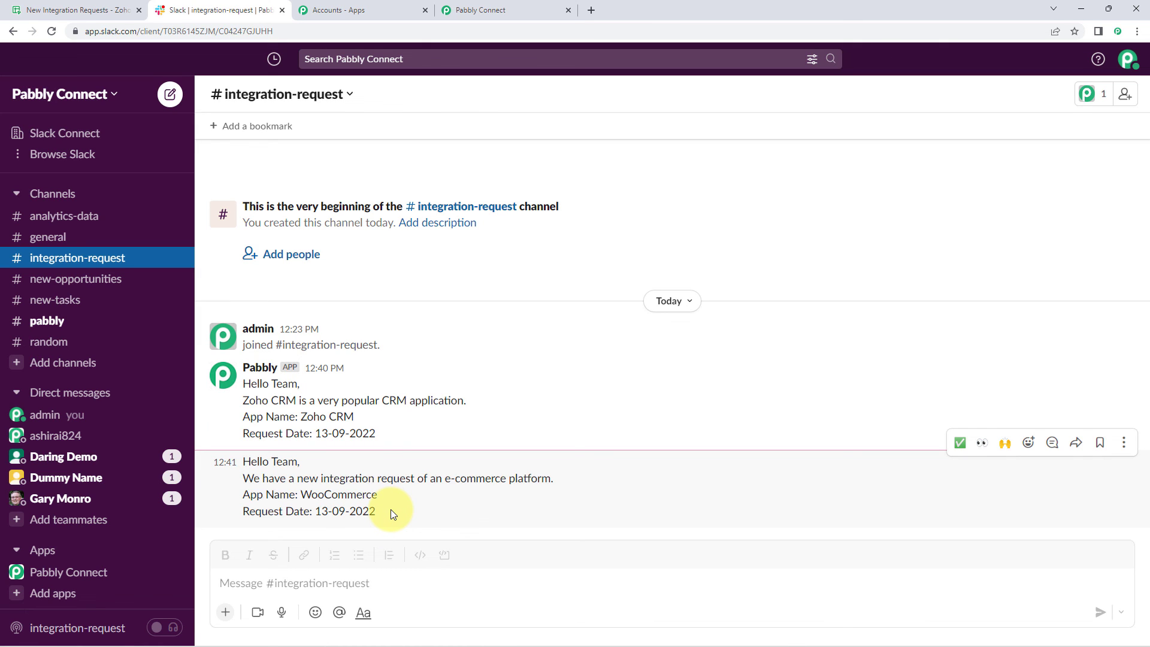
click(565, 4)
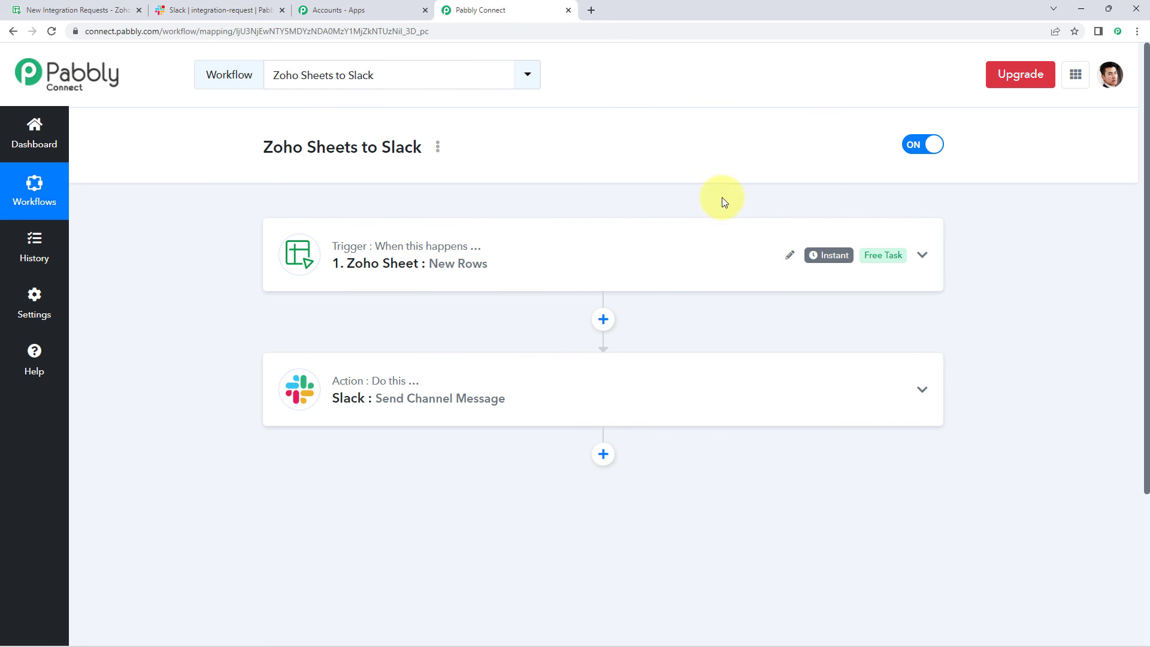